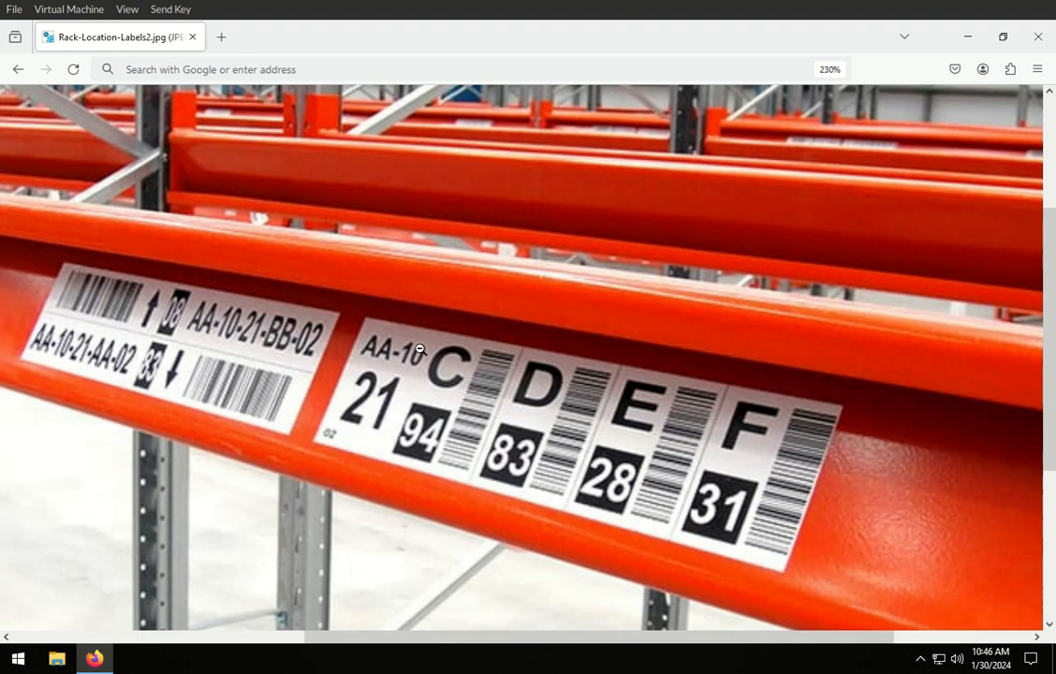
- Switch to SafetyPro Label Designer and create a landscape label on 4.0 in Continuous Vinyl with a length of 18.0 in
{"action": "left_click", "coordinate": [967, 36]}
{"action": "left_click", "coordinate": [35, 214]}
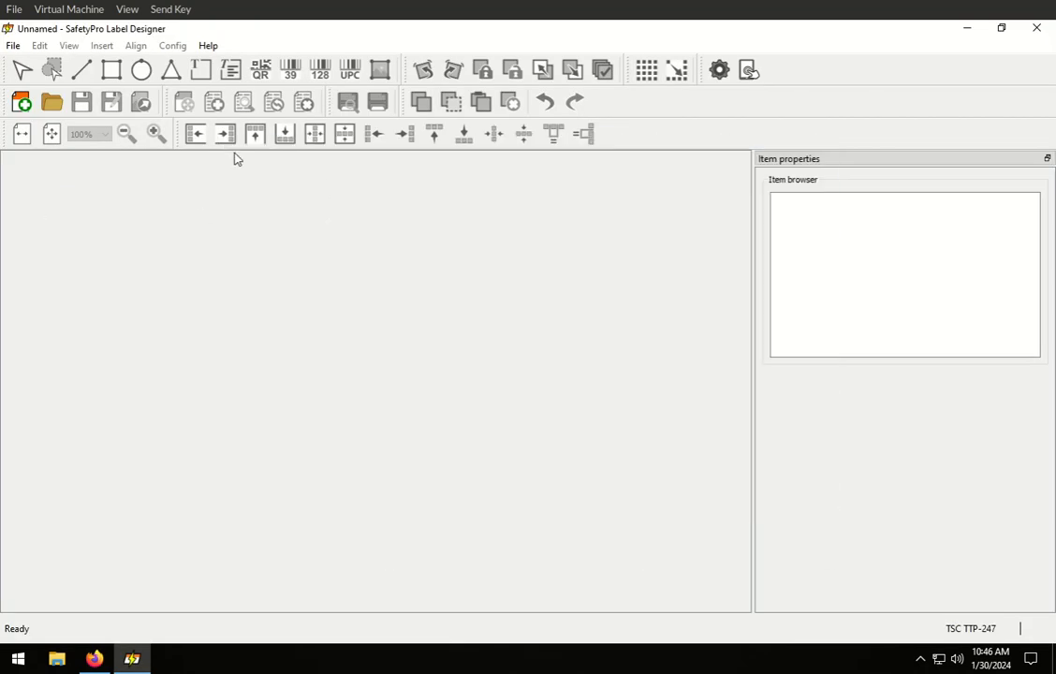
{"action": "left_click", "coordinate": [22, 101]}
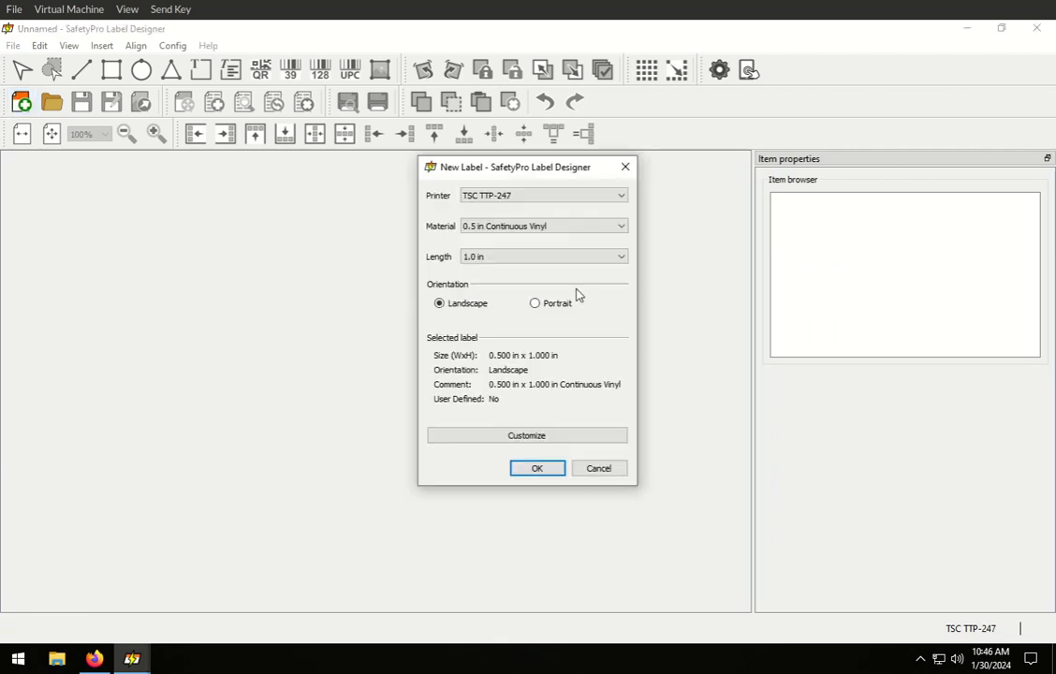
{"action": "left_click", "coordinate": [510, 228]}
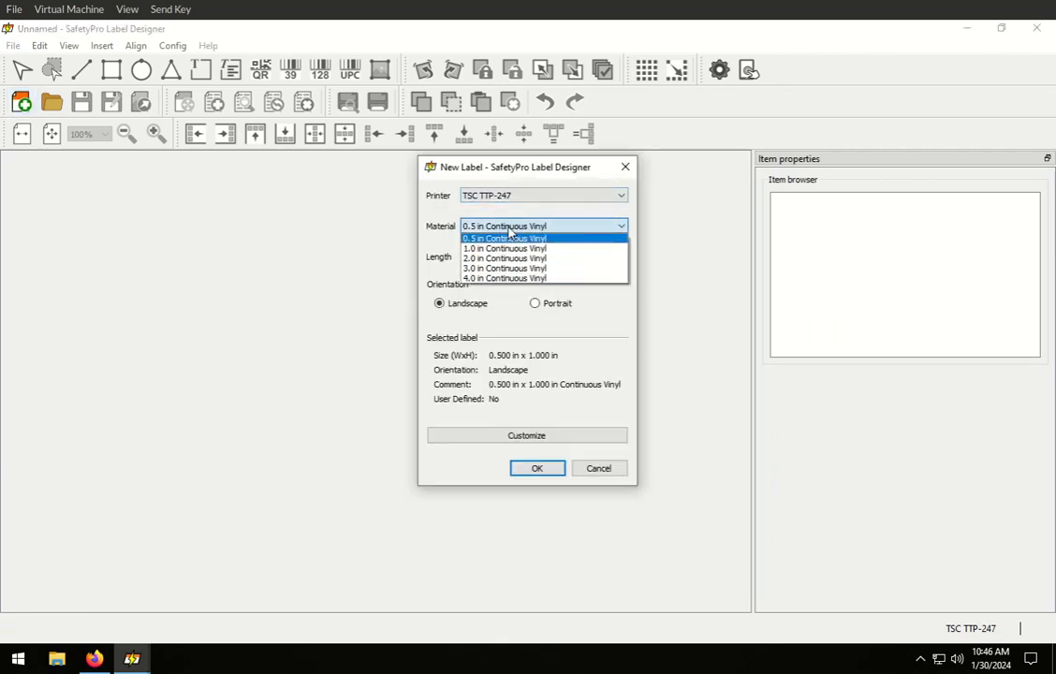
{"action": "left_click", "coordinate": [519, 279]}
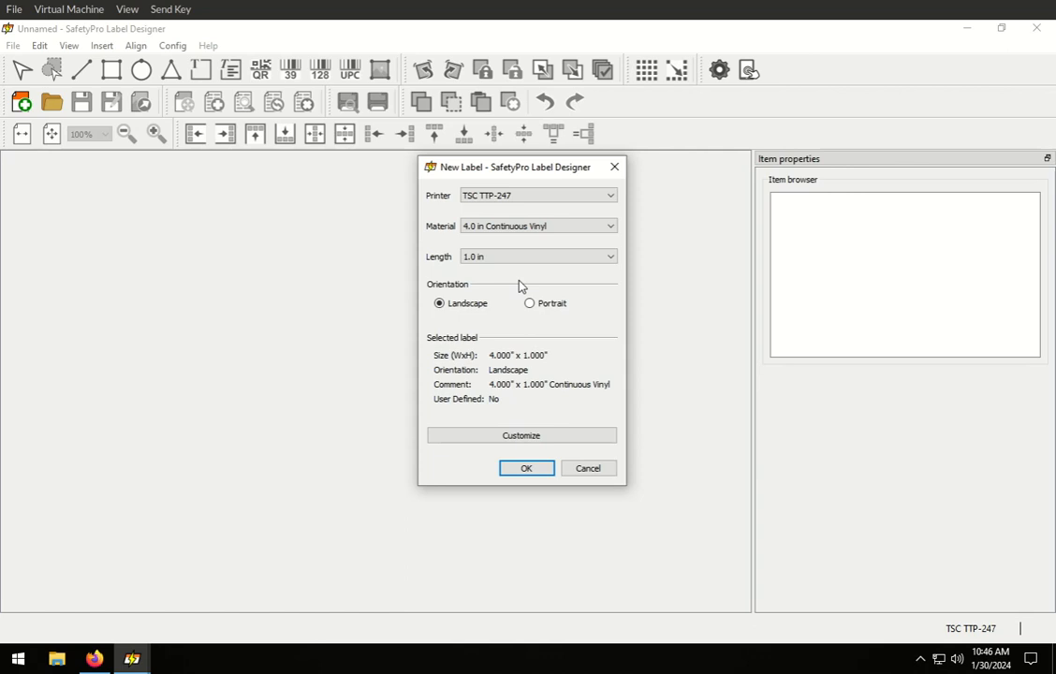
{"action": "left_click", "coordinate": [483, 257]}
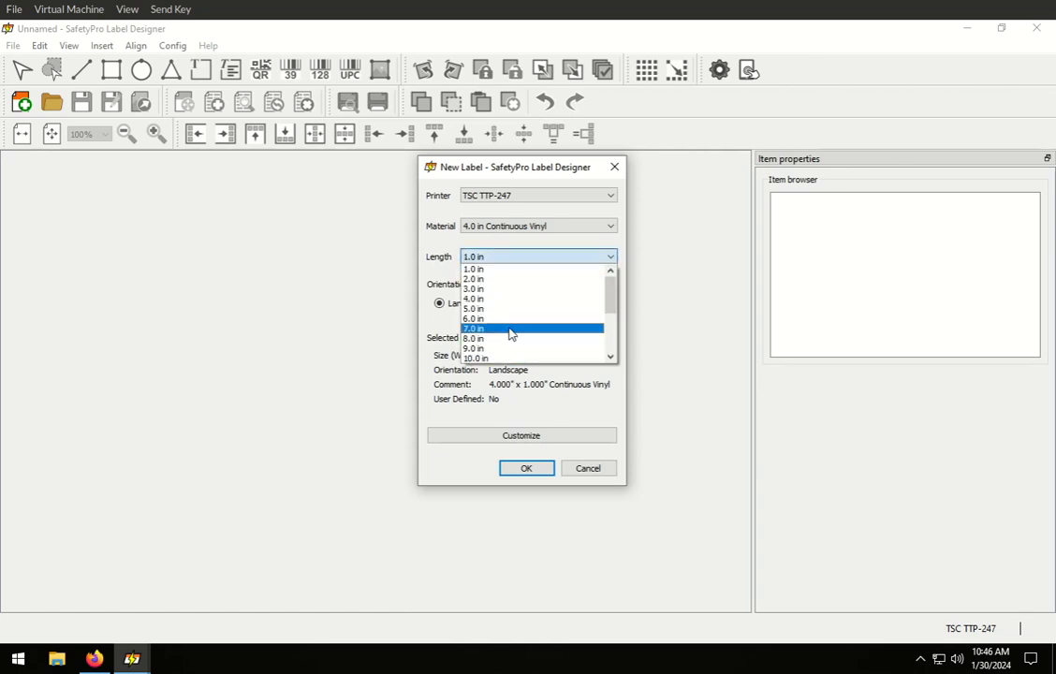
{"action": "scroll", "coordinate": [512, 335], "scroll_direction": "down", "scroll_amount": 1}
{"action": "scroll", "coordinate": [512, 334], "scroll_direction": "down", "scroll_amount": 2}
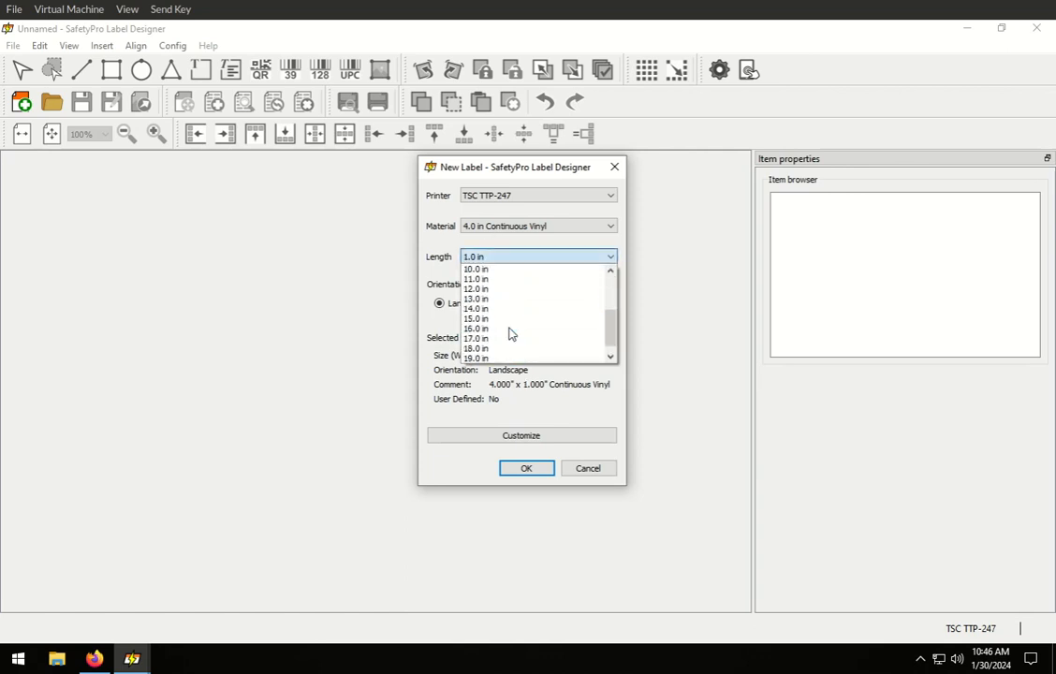
{"action": "left_click", "coordinate": [485, 355]}
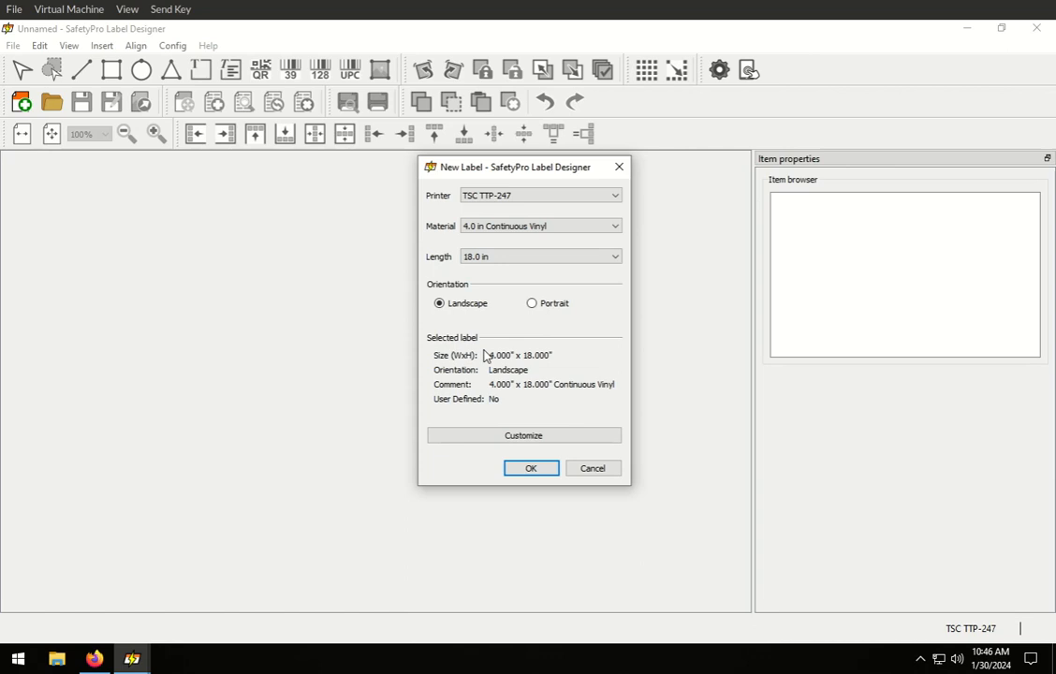
{"action": "left_click", "coordinate": [531, 469]}
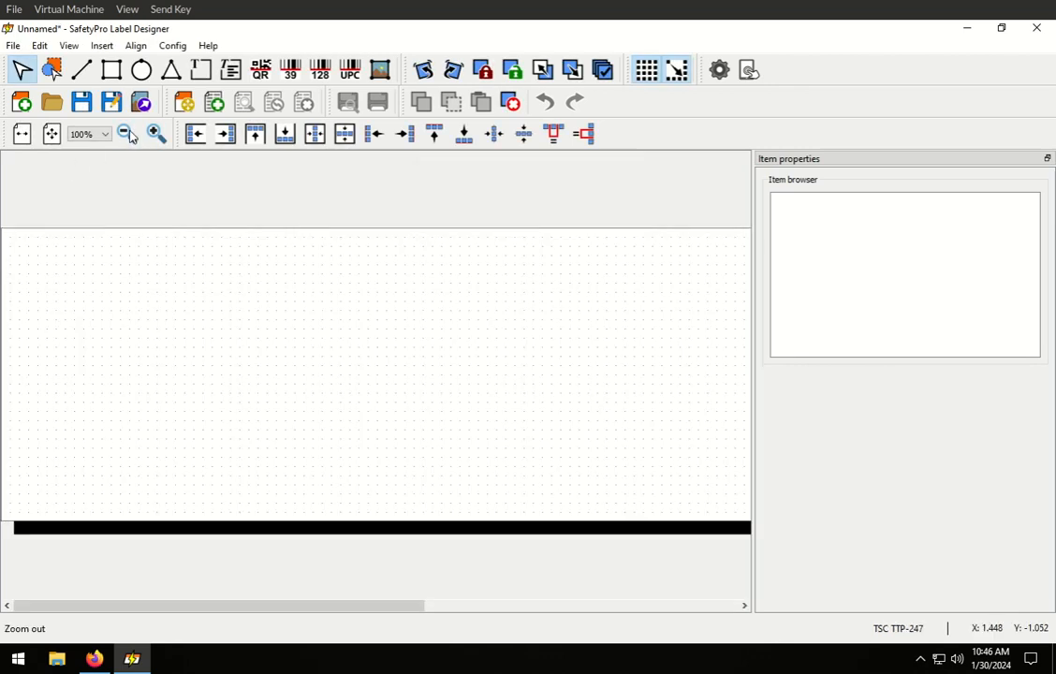
- Add a single-line text reading "ROW AA-00" near the label's upper-left corner and make it stretchable
{"action": "left_click", "coordinate": [127, 134]}
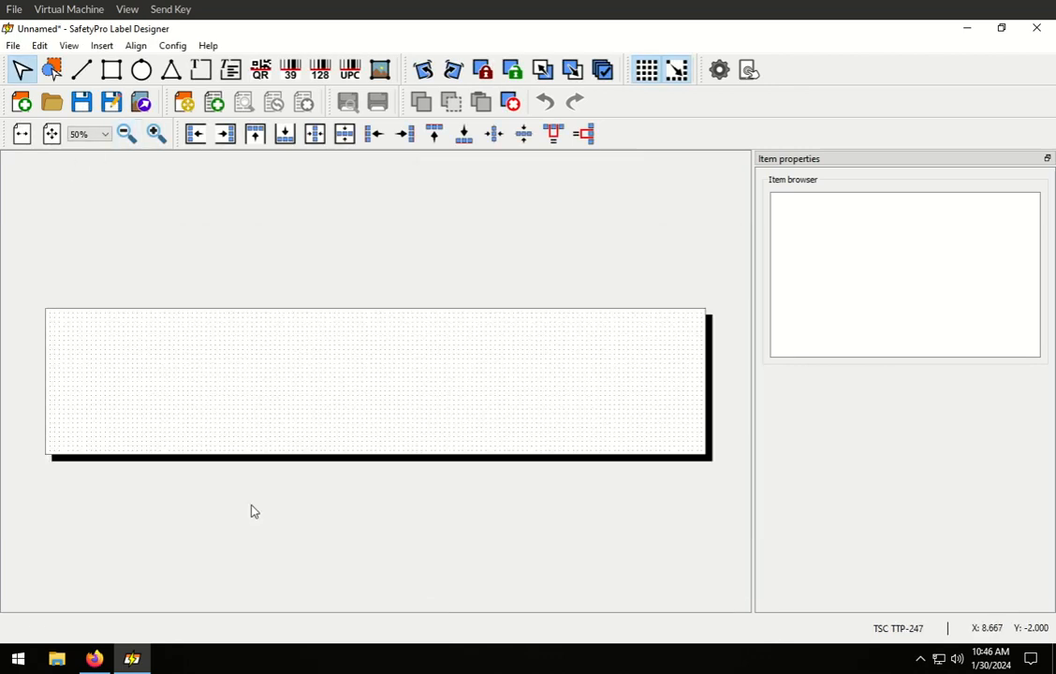
{"action": "left_click", "coordinate": [94, 658]}
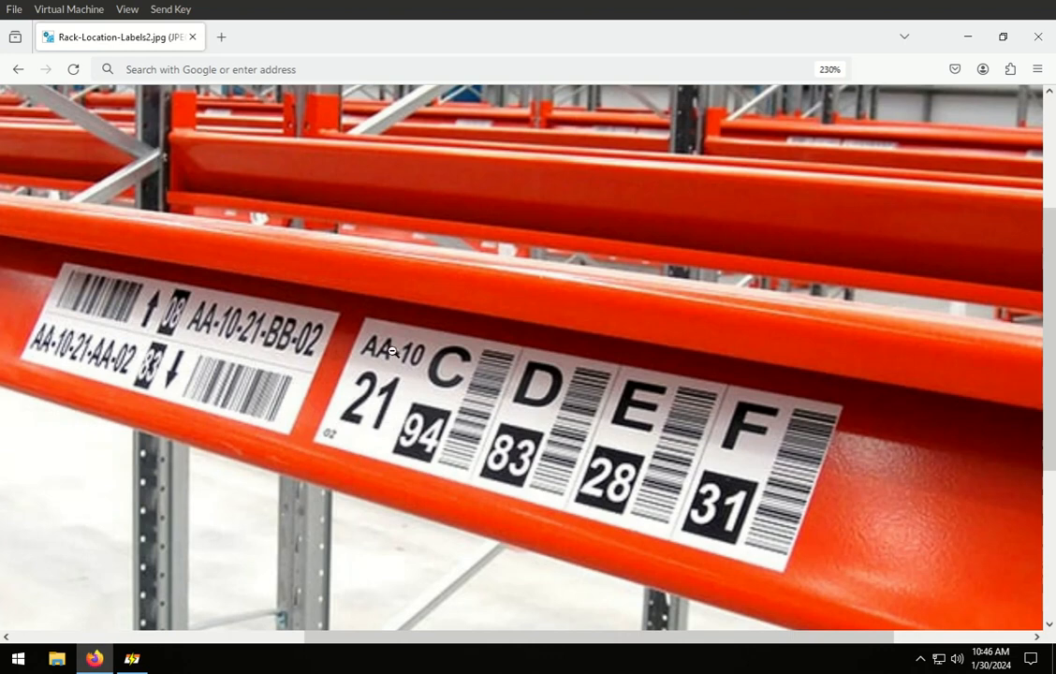
{"action": "left_click", "coordinate": [132, 658]}
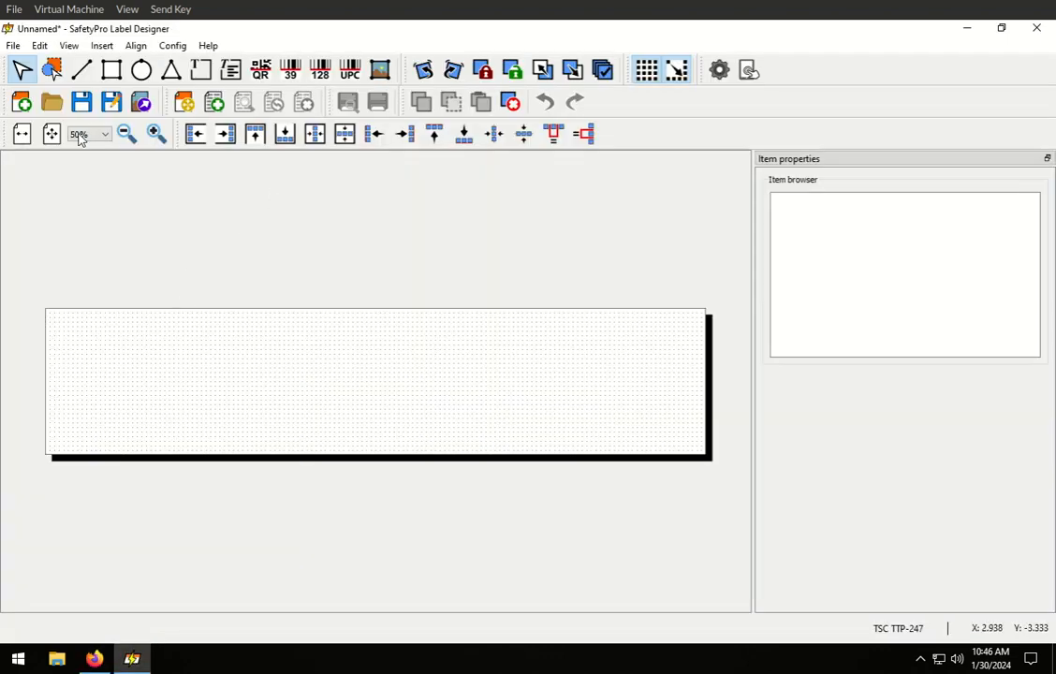
{"action": "left_click", "coordinate": [201, 70]}
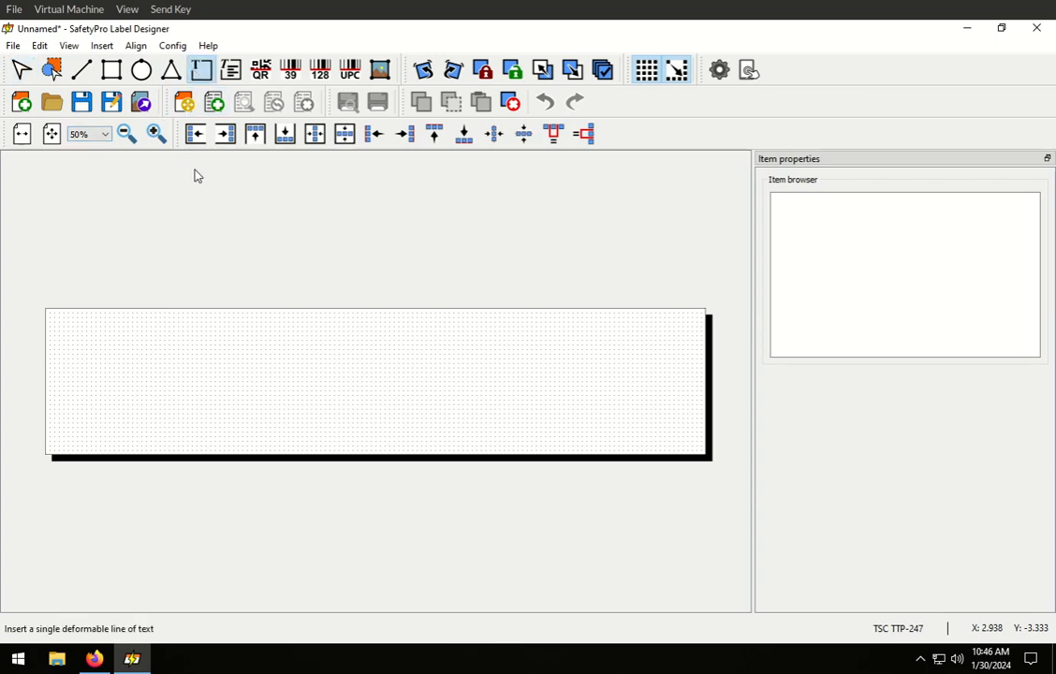
{"action": "left_click", "coordinate": [66, 320]}
{"action": "left_click", "coordinate": [108, 347]}
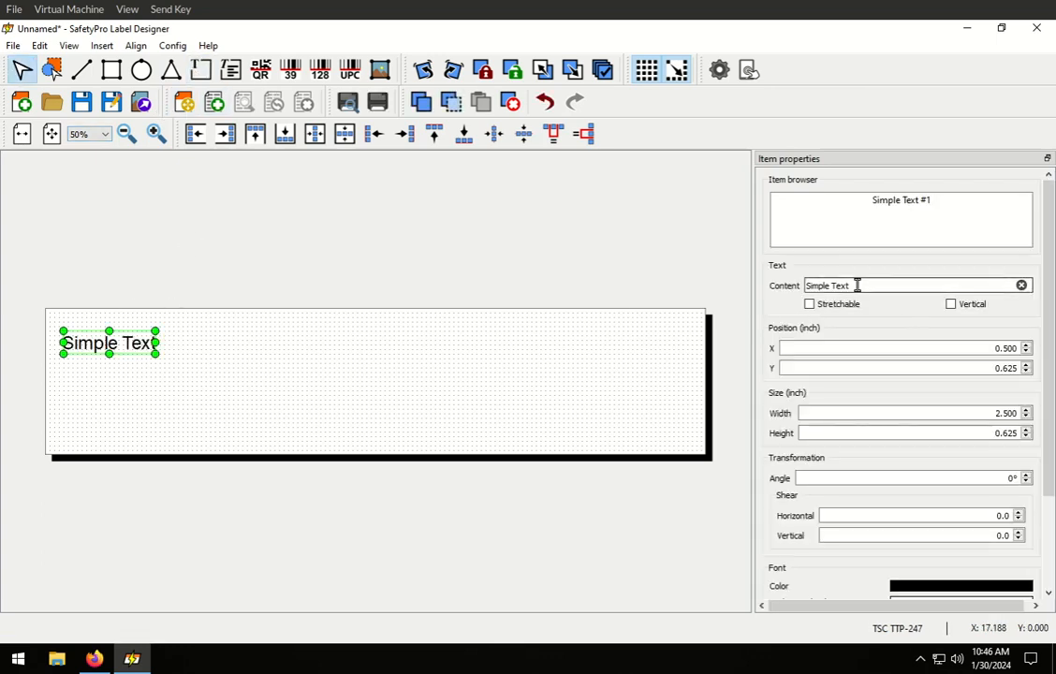
{"action": "left_click_drag", "start_coordinate": [858, 286], "coordinate": [806, 287]}
{"action": "type", "text": "ROW AA-00"}
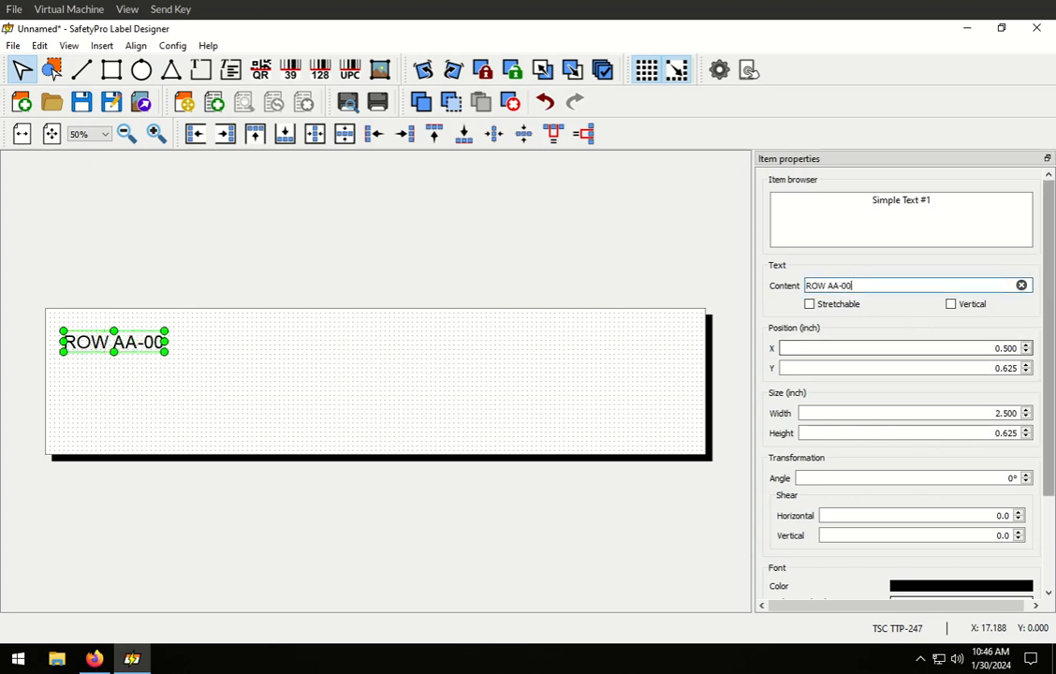
{"action": "left_click", "coordinate": [809, 304]}
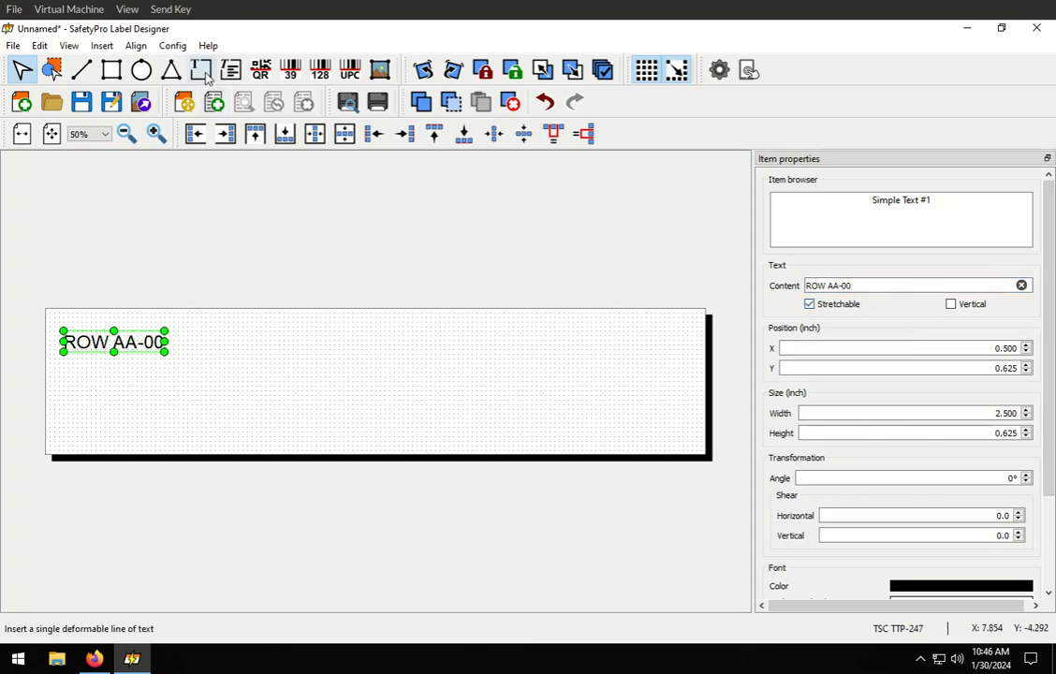
- Set the row text's font to Arial Black, size 6, and stretch it to about 2.75 by 1.125 in in the label's upper-left corner
{"action": "left_click_drag", "start_coordinate": [1049, 271], "coordinate": [1032, 486]}
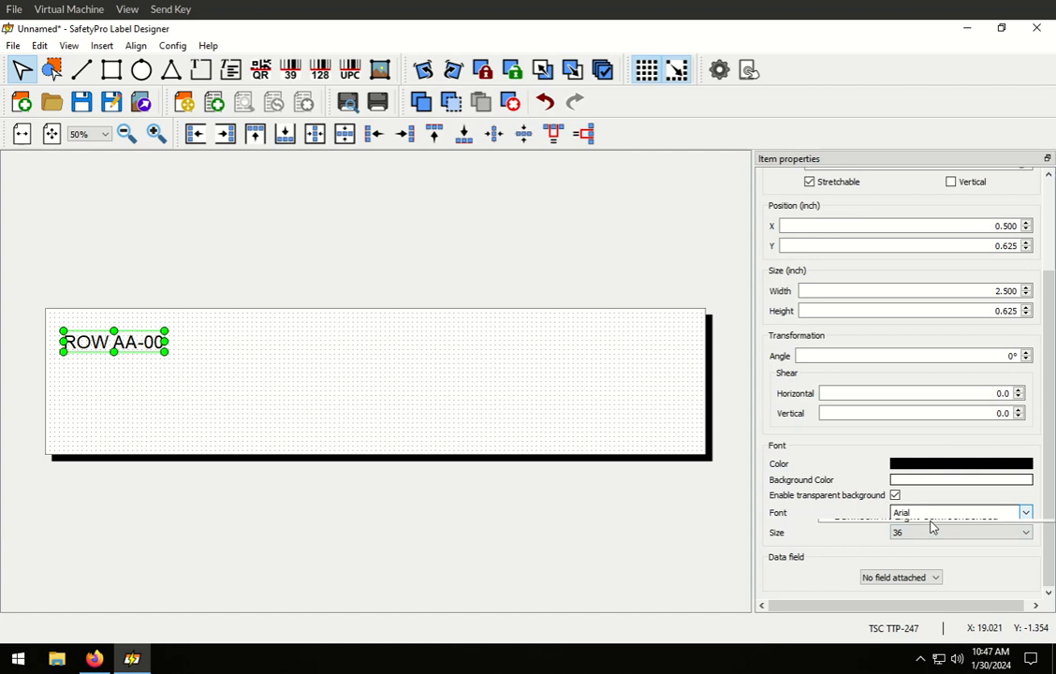
{"action": "left_click", "coordinate": [931, 520]}
{"action": "left_click", "coordinate": [899, 583]}
{"action": "left_click", "coordinate": [1027, 533]}
{"action": "left_click", "coordinate": [958, 553]}
{"action": "left_click", "coordinate": [895, 494]}
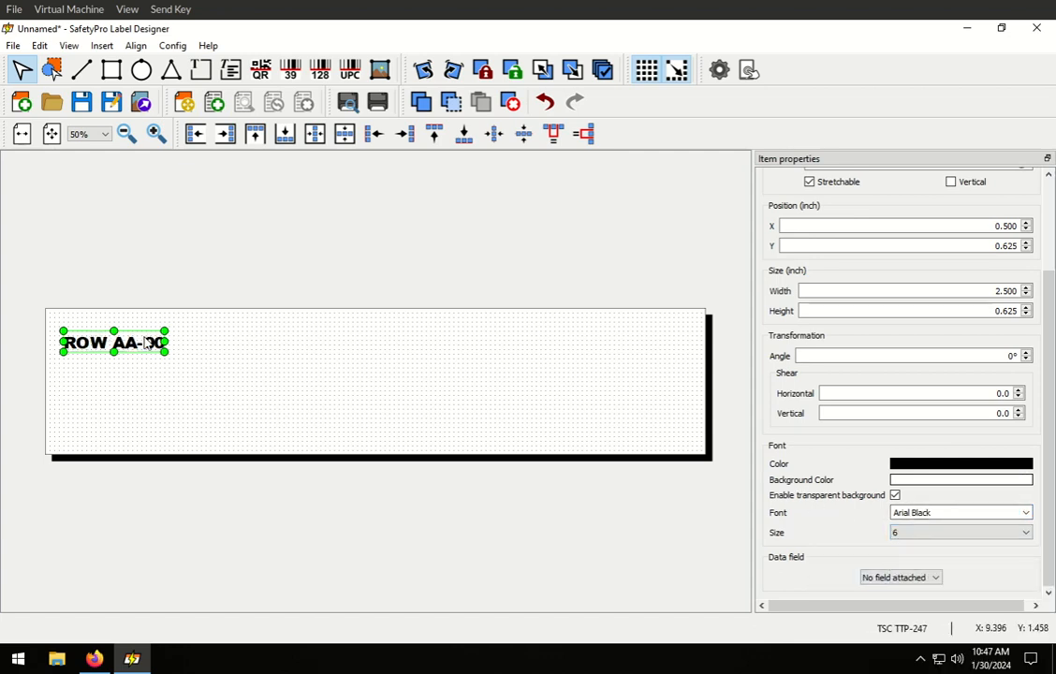
{"action": "left_click_drag", "start_coordinate": [166, 360], "coordinate": [138, 334]}
- Duplicate the ROW AA-00 text and place the copy below the original
{"action": "key", "text": "ctrl+c"}
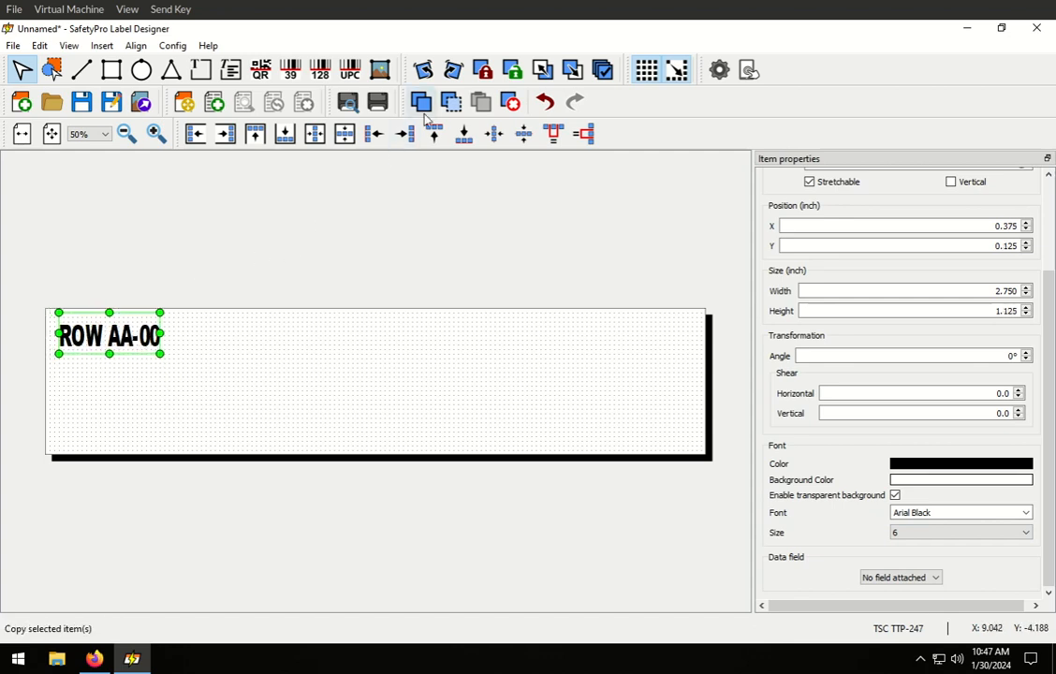
{"action": "key", "text": "ctrl+v"}
{"action": "left_click_drag", "start_coordinate": [161, 350], "coordinate": [122, 405]}
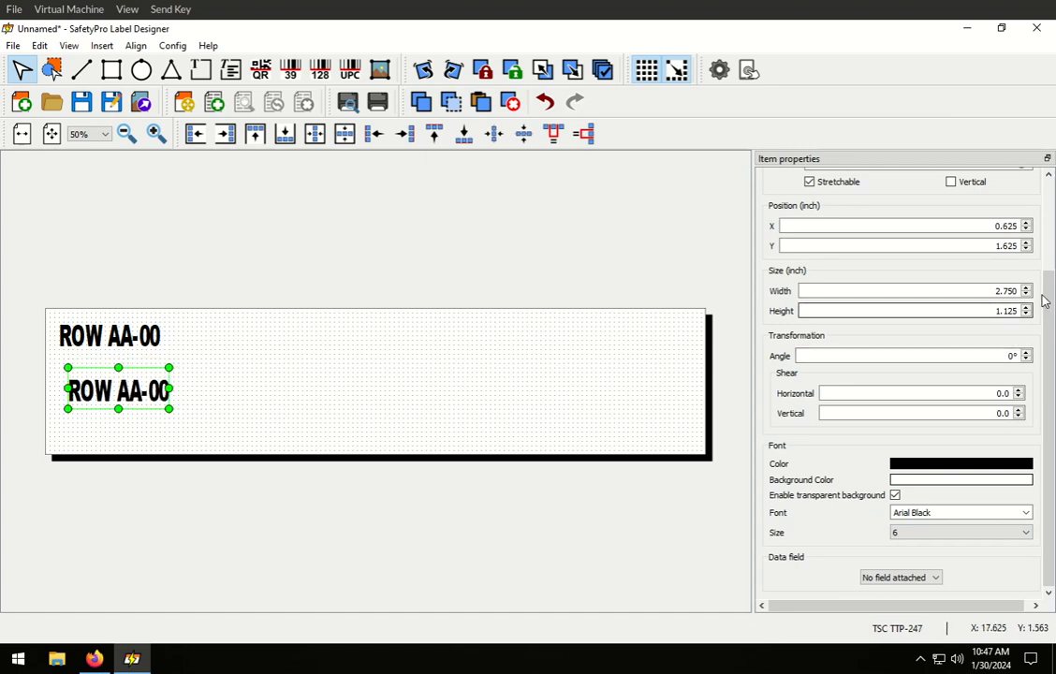
- Change the copied text to "11-14", align it under the row text and enlarge it to about 2.75 by 1.875 in
{"action": "scroll", "coordinate": [899, 309], "scroll_direction": "up", "scroll_amount": 4}
{"action": "triple_click", "coordinate": [883, 282]}
{"action": "type", "text": "1"}
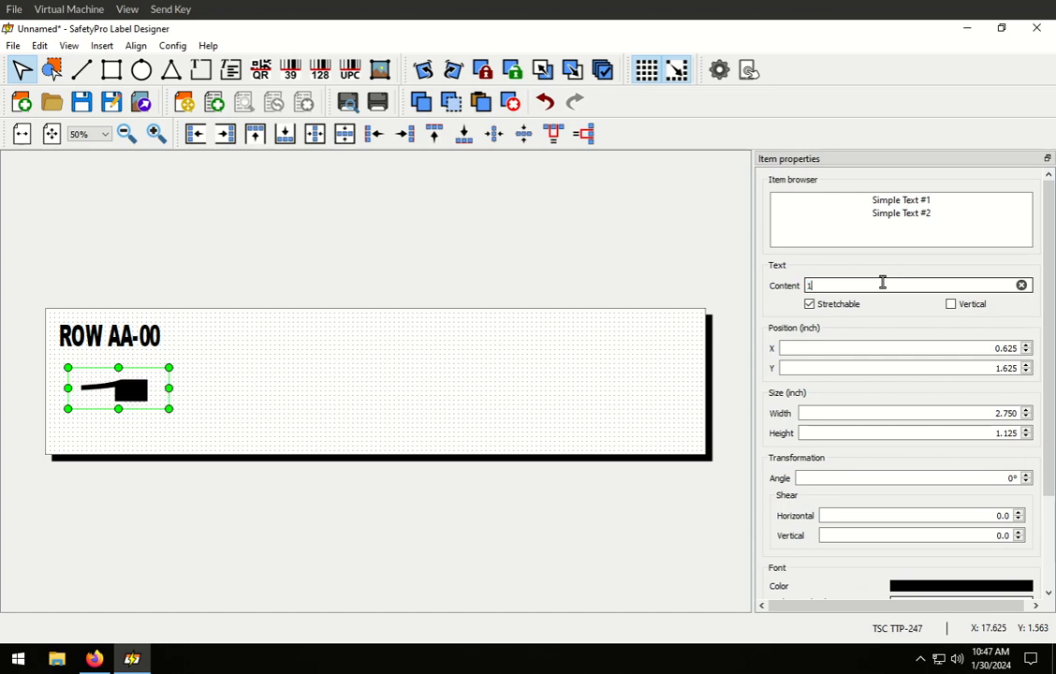
{"action": "type", "text": "1-14"}
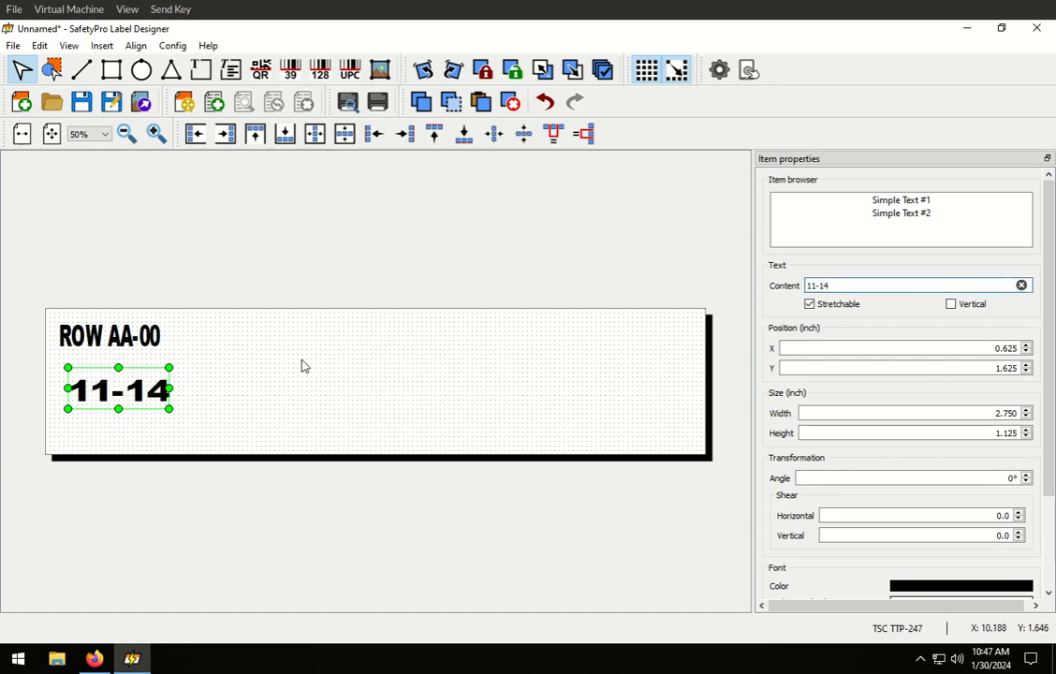
{"action": "mouse_move", "coordinate": [142, 396]}
{"action": "left_mouse_down"}
{"action": "mouse_move", "coordinate": [111, 447]}
{"action": "mouse_move", "coordinate": [135, 415]}
{"action": "left_mouse_up"}
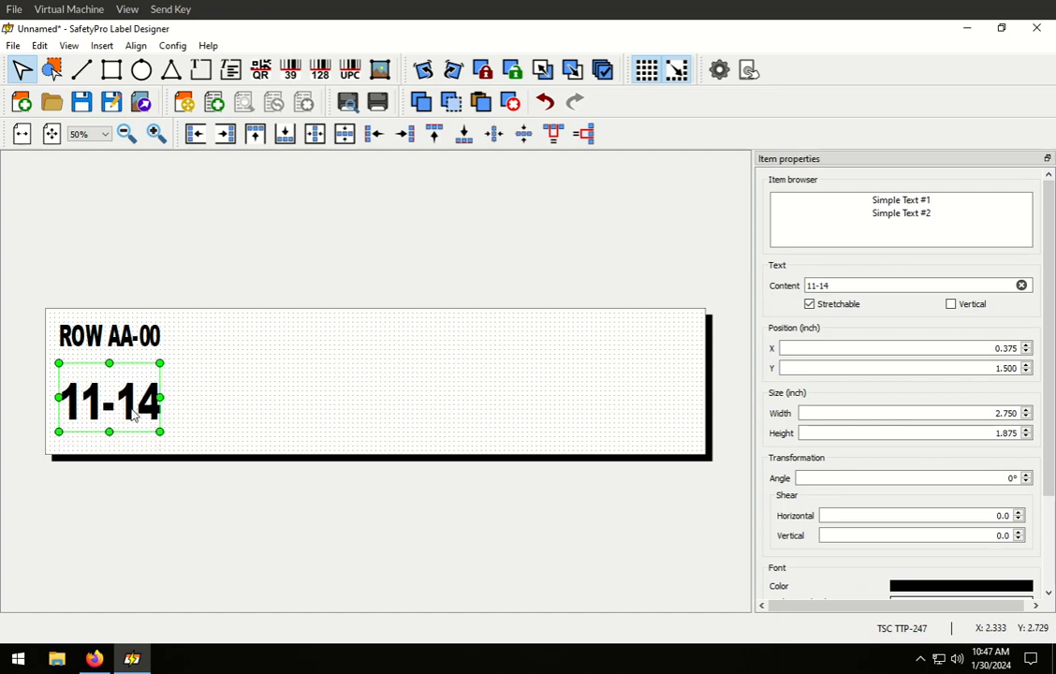
{"action": "left_click", "coordinate": [192, 381]}
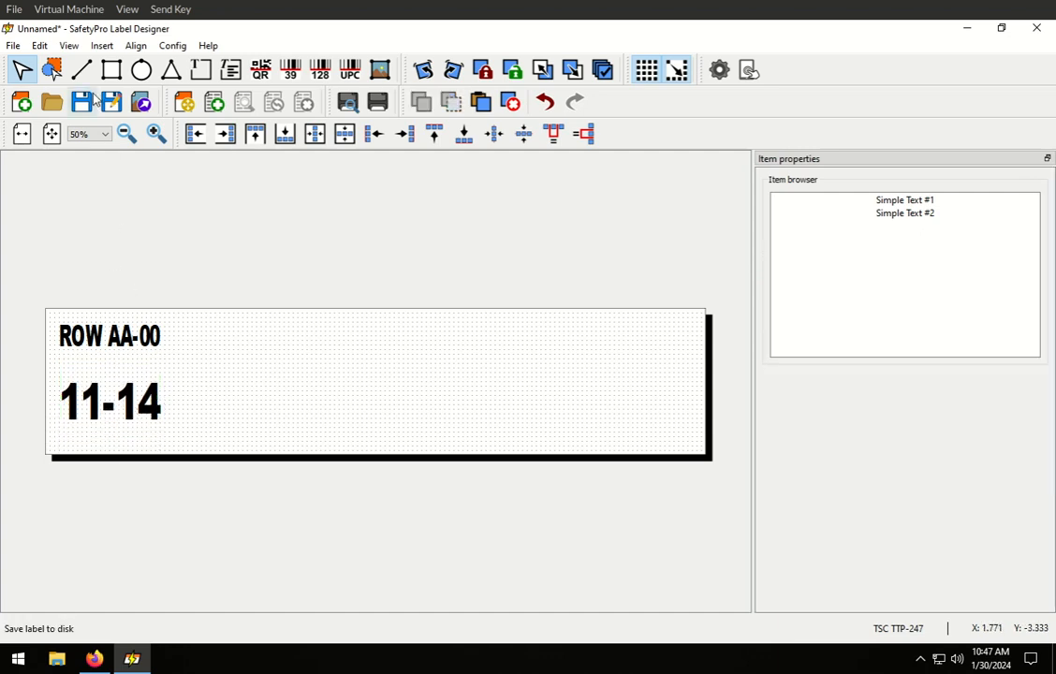
- Draw a rectangle about 1.5 in square over the row text and set its outline width to 6
{"action": "left_click", "coordinate": [112, 70]}
{"action": "left_click_drag", "start_coordinate": [59, 322], "coordinate": [114, 377]}
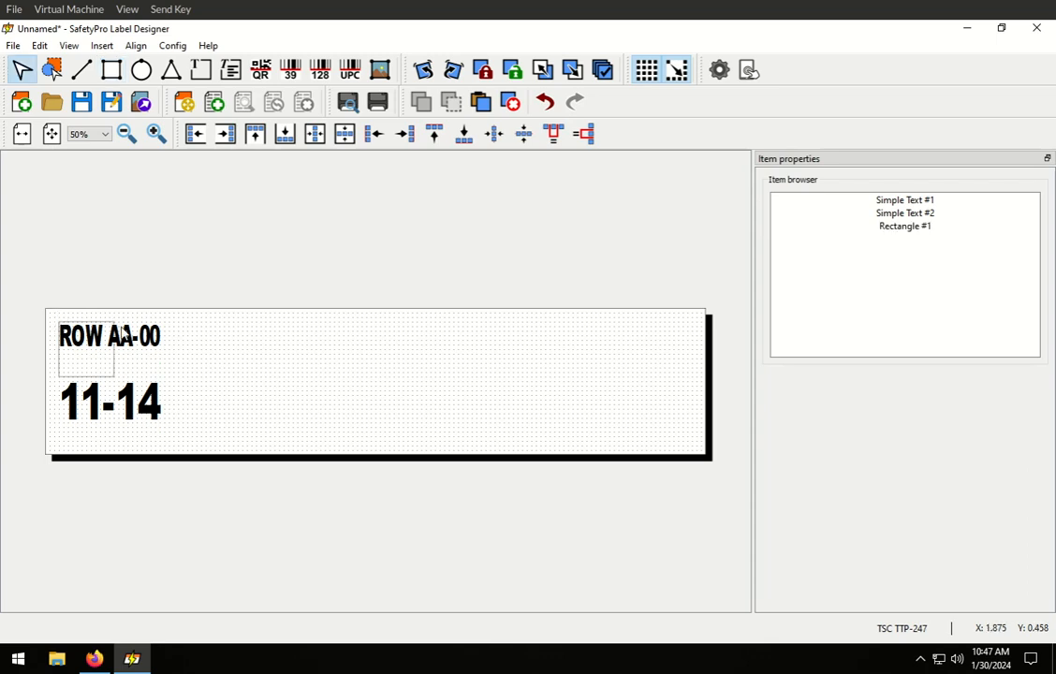
{"action": "left_click", "coordinate": [113, 373]}
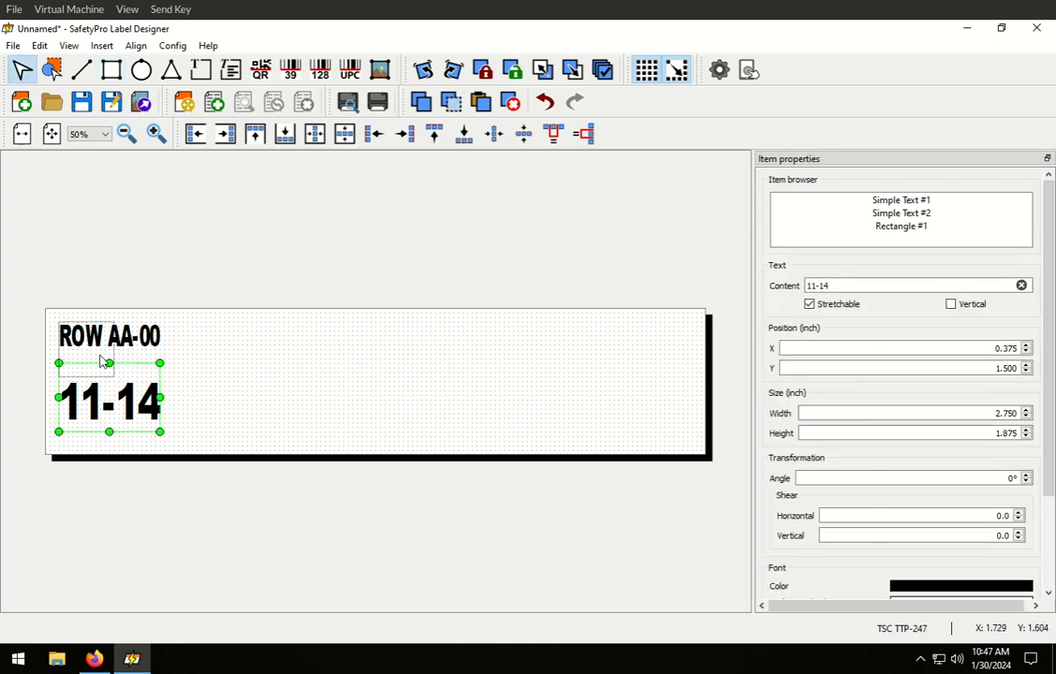
{"action": "left_click", "coordinate": [62, 358]}
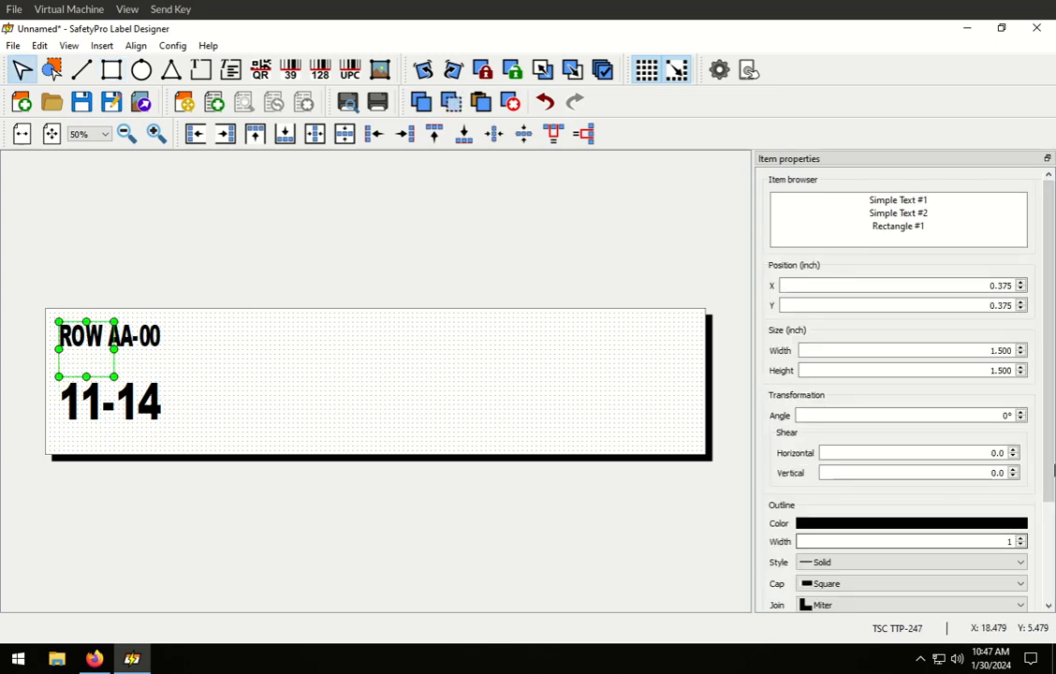
{"action": "scroll", "coordinate": [1048, 459], "scroll_direction": "down", "scroll_amount": 3}
{"action": "double_click", "coordinate": [1013, 444]}
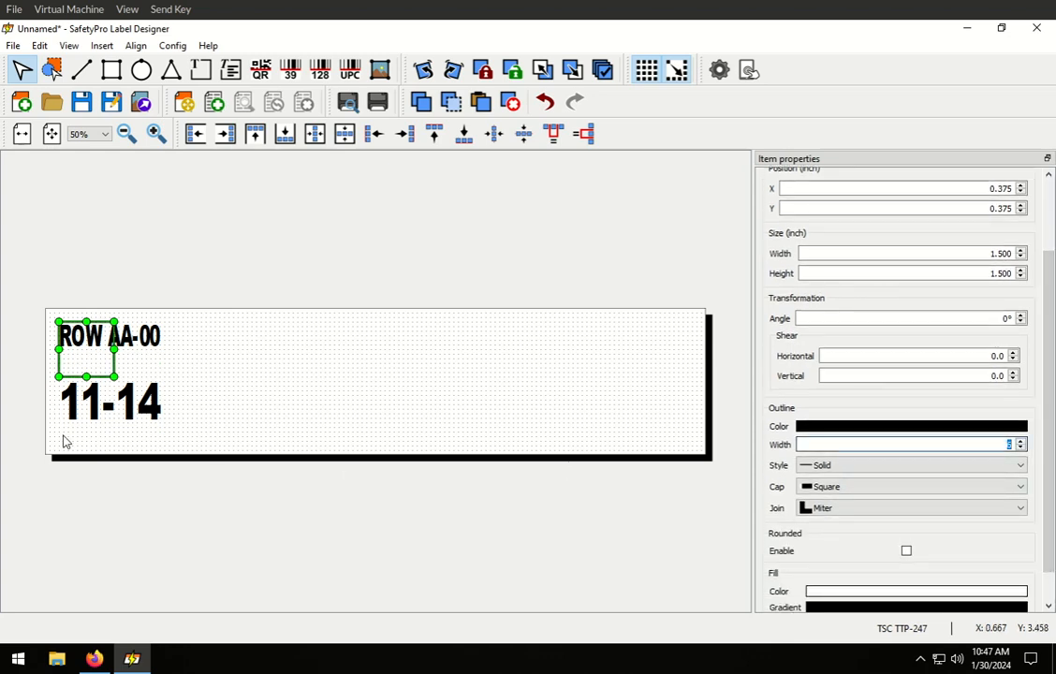
- Reposition and enlarge the rectangle to about 3.25 by 3.75 in so it frames both text lines
{"action": "left_click_drag", "start_coordinate": [113, 366], "coordinate": [167, 451]}
{"action": "left_click_drag", "start_coordinate": [143, 400], "coordinate": [149, 405]}
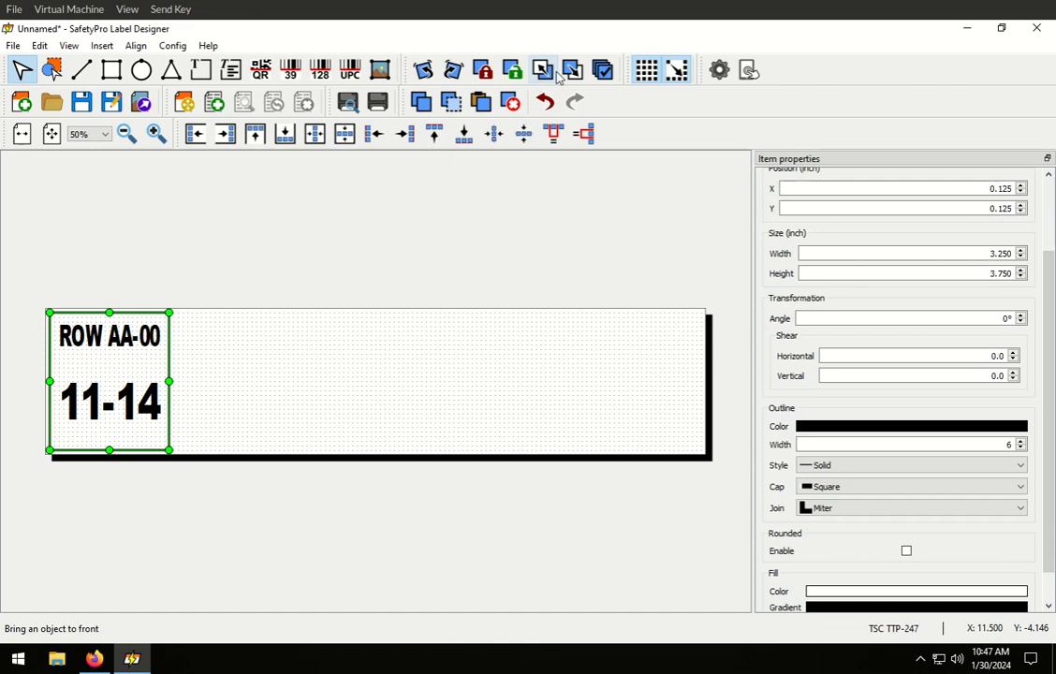
{"action": "left_click", "coordinate": [394, 272]}
- Stretch the 11-14 text to about 3 by 2.375 in to fill the lower part of the frame
{"action": "left_click", "coordinate": [106, 415]}
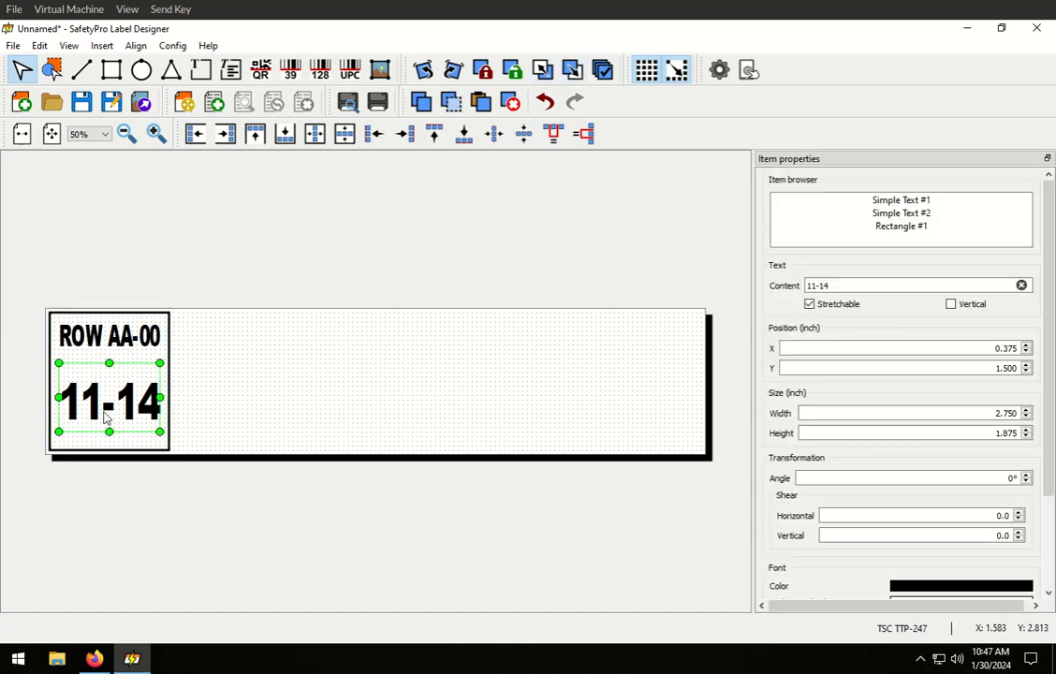
{"action": "left_click_drag", "start_coordinate": [110, 433], "coordinate": [109, 448]}
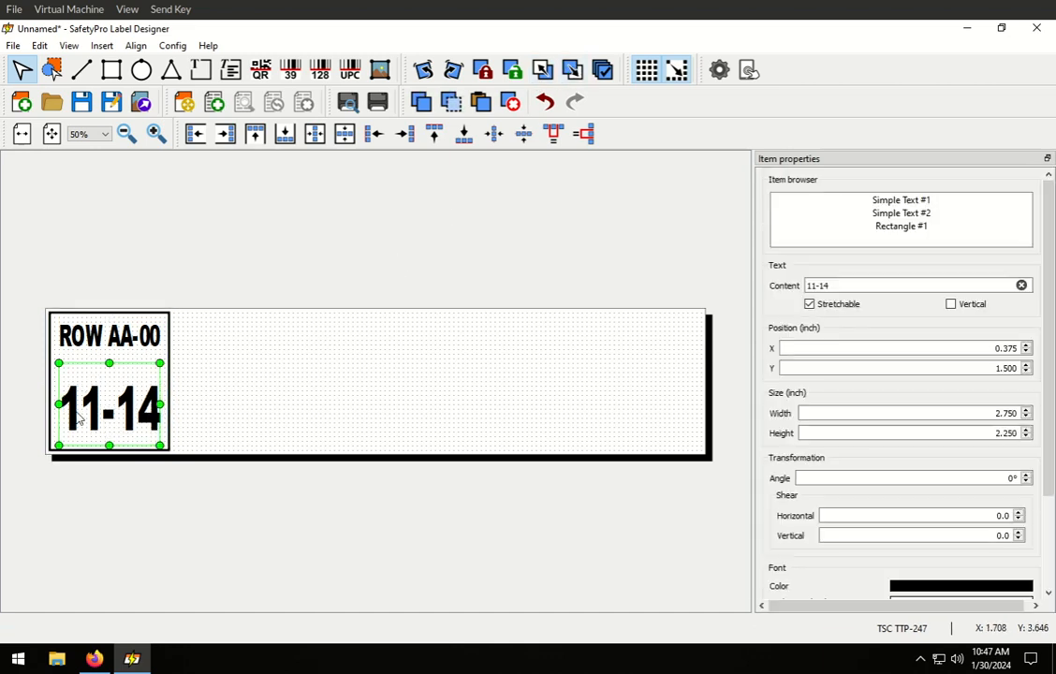
{"action": "left_click_drag", "start_coordinate": [56, 363], "coordinate": [52, 363]}
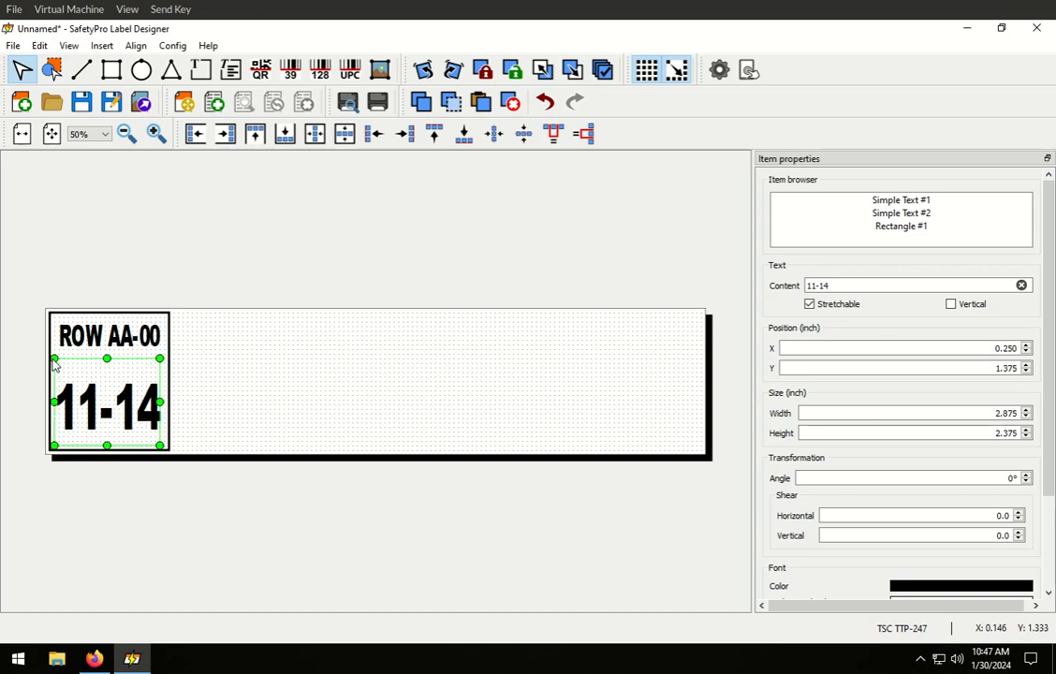
{"action": "left_click_drag", "start_coordinate": [162, 405], "coordinate": [167, 410]}
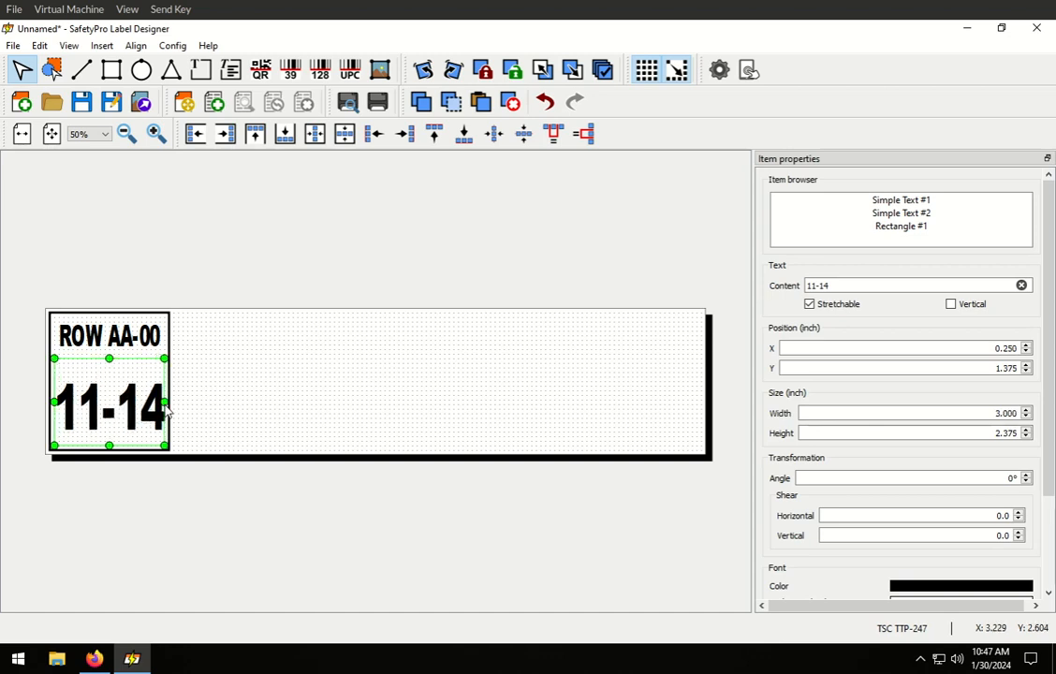
- Move the ROW AA-00 text slightly down inside the frame, closer to the 11-14 text
{"action": "left_click", "coordinate": [143, 343]}
{"action": "left_click", "coordinate": [231, 287]}
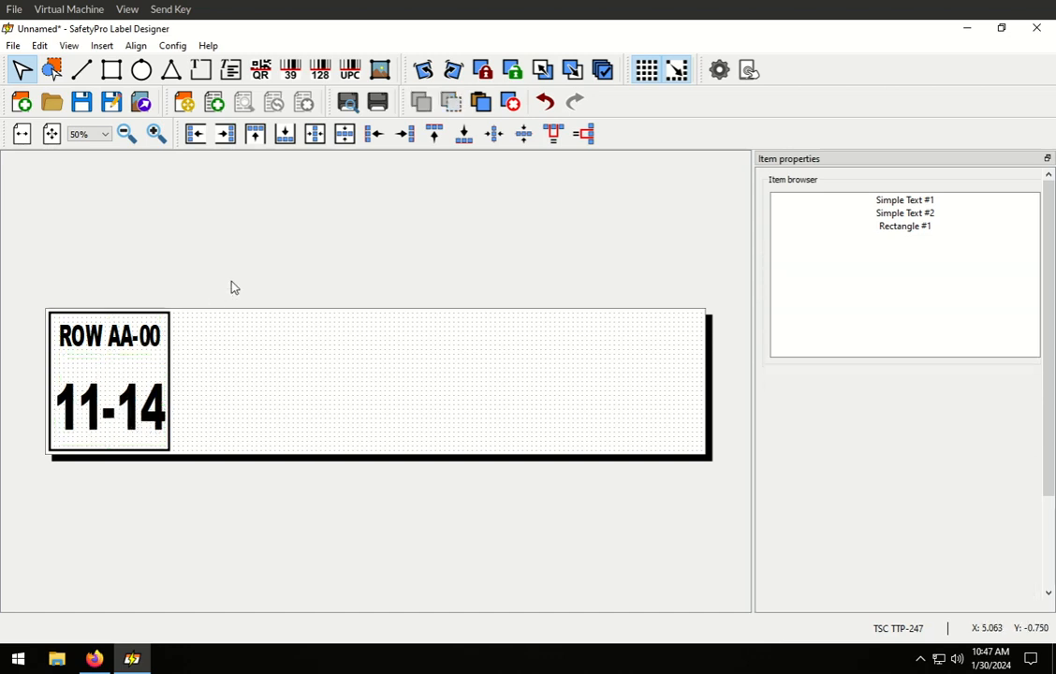
{"action": "left_click", "coordinate": [156, 424]}
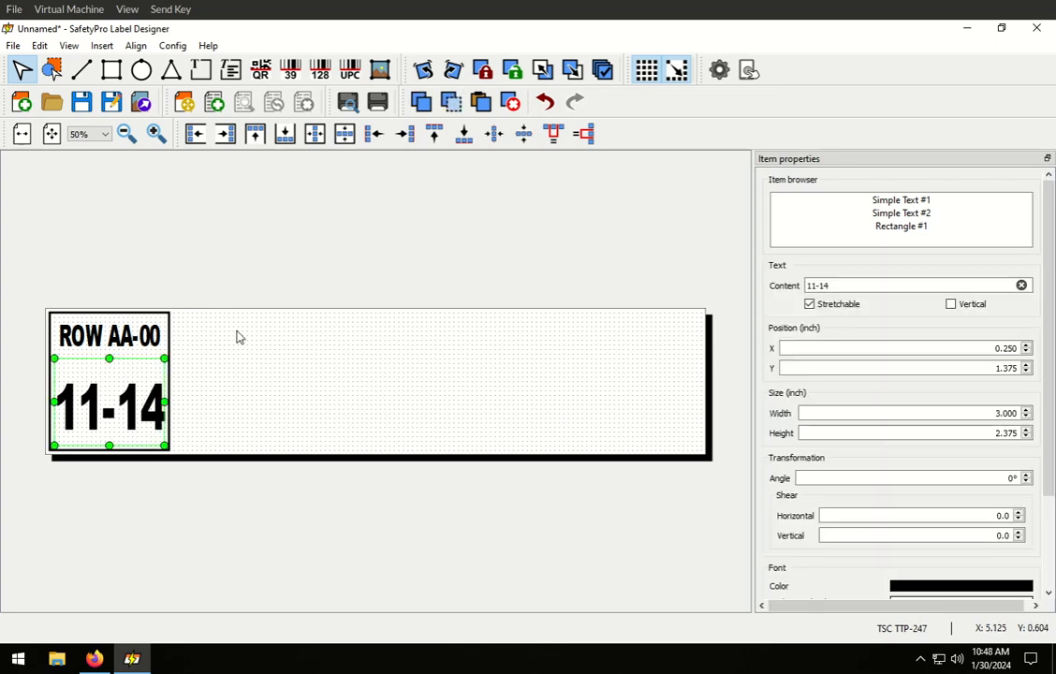
{"action": "left_click", "coordinate": [155, 343]}
{"action": "left_click", "coordinate": [229, 266]}
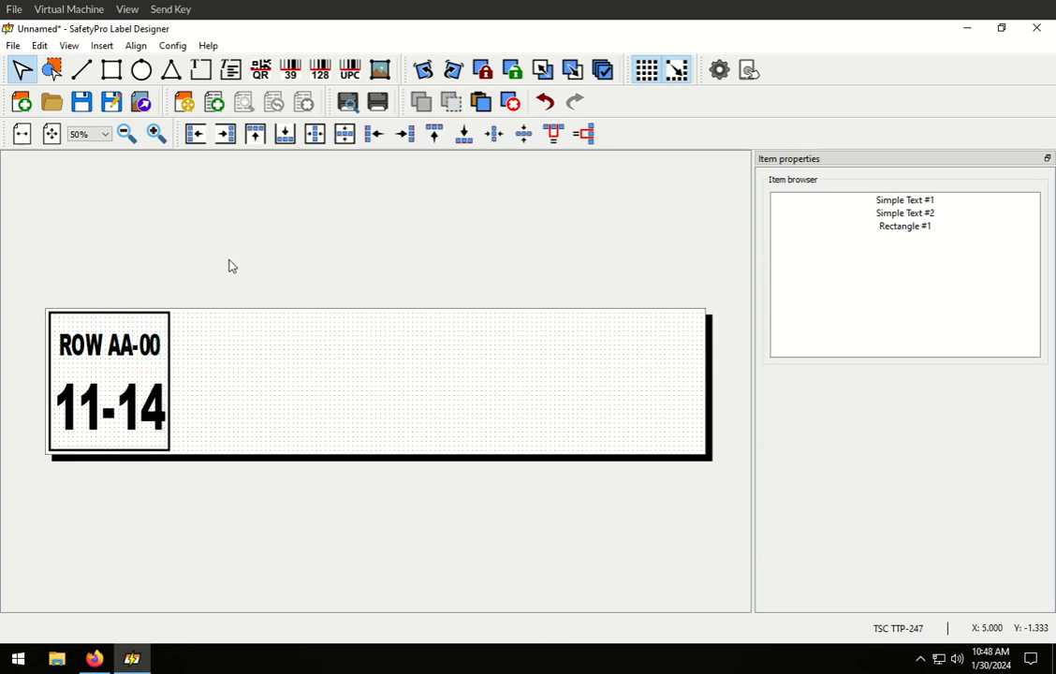
- Narrow the 11-14 text to about 2.875 in wide so it sits clear of the frame's right edge
{"action": "left_click", "coordinate": [153, 423]}
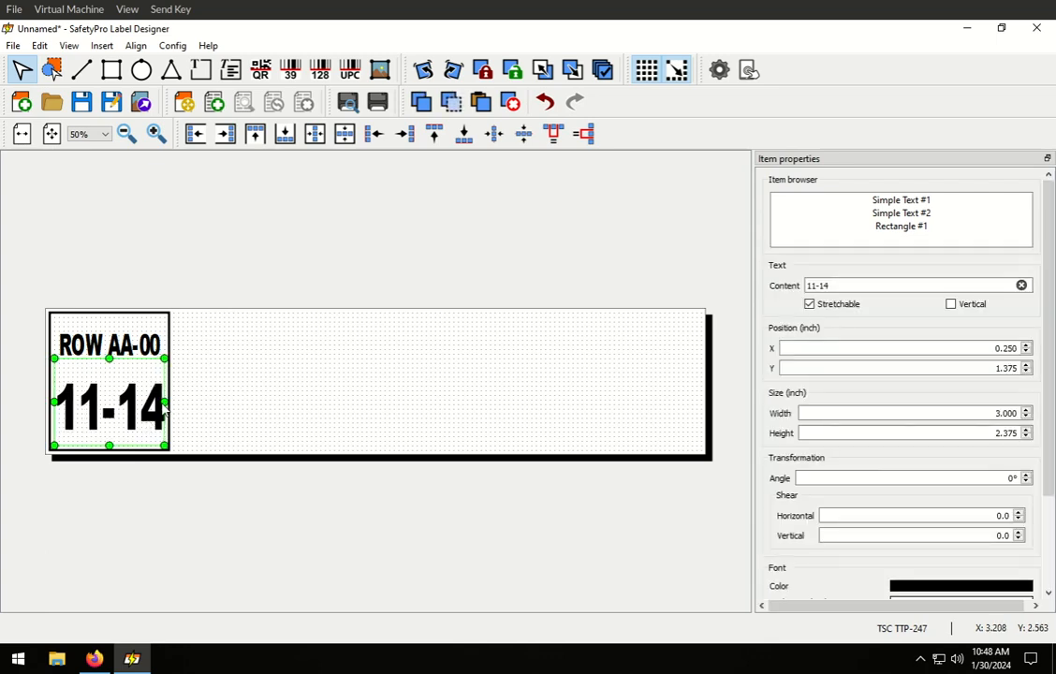
{"action": "left_click", "coordinate": [270, 275]}
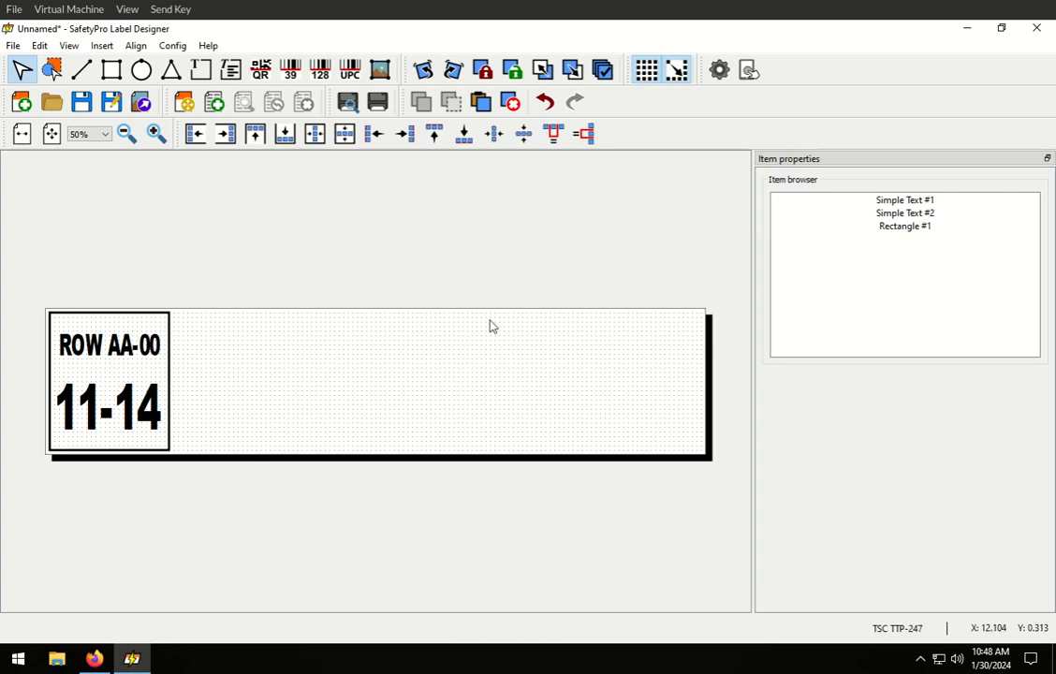
- Check the reference photo and place a copy of the 11-14 text right of the frame at about X 4.125, Y 0
{"action": "left_click", "coordinate": [100, 662]}
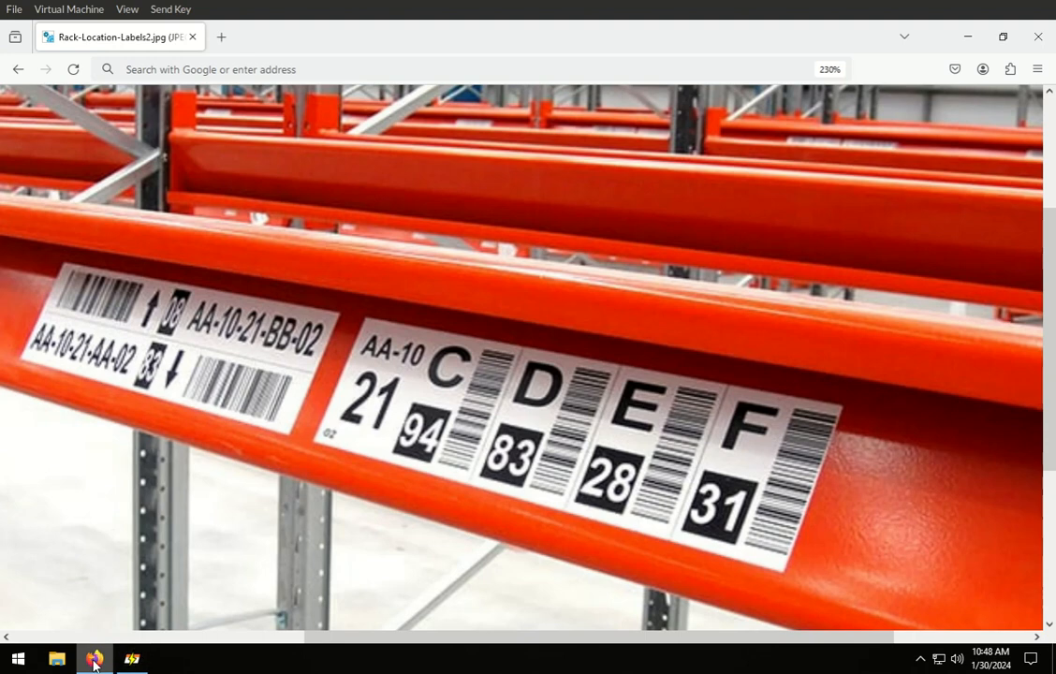
{"action": "left_click", "coordinate": [132, 659]}
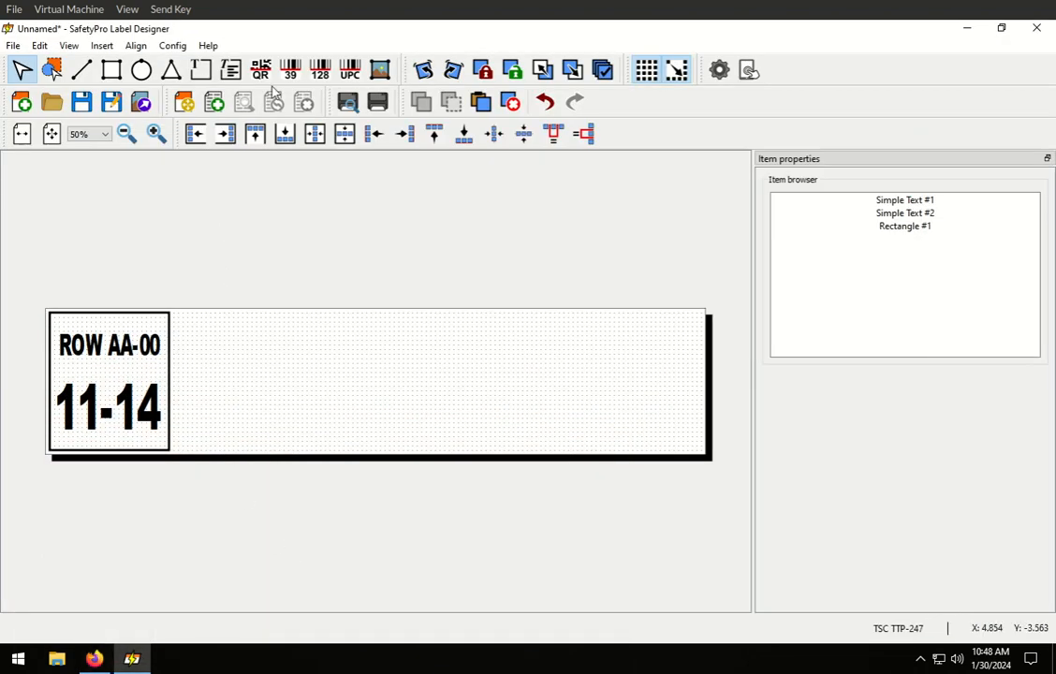
{"action": "left_click", "coordinate": [200, 71]}
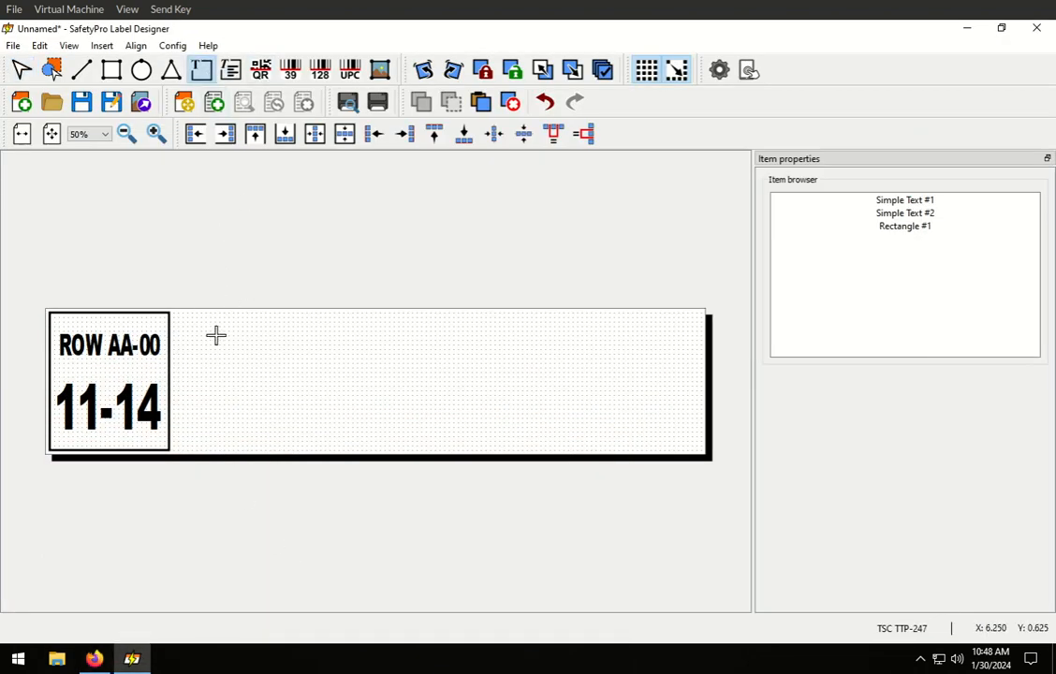
{"action": "left_click", "coordinate": [21, 70]}
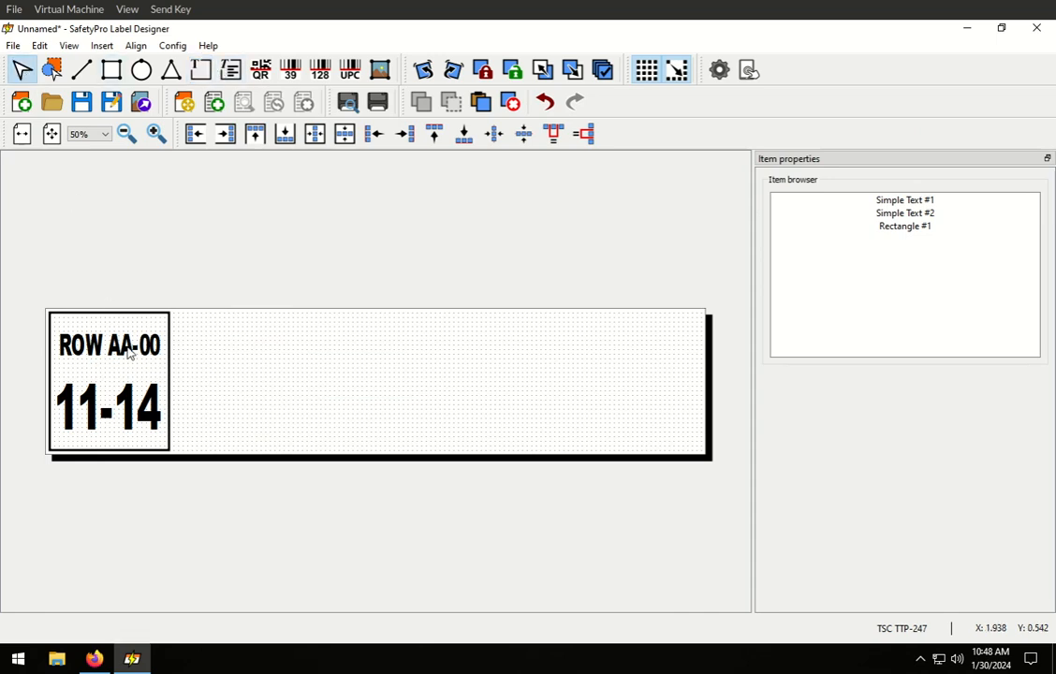
{"action": "left_click", "coordinate": [119, 415]}
{"action": "left_click", "coordinate": [453, 103]}
{"action": "left_click", "coordinate": [481, 101]}
{"action": "left_click_drag", "start_coordinate": [150, 412], "coordinate": [283, 368]}
- Change the copied text to A and shrink it to about 1.375 by 1.5 in
{"action": "left_click_drag", "start_coordinate": [846, 286], "coordinate": [789, 296]}
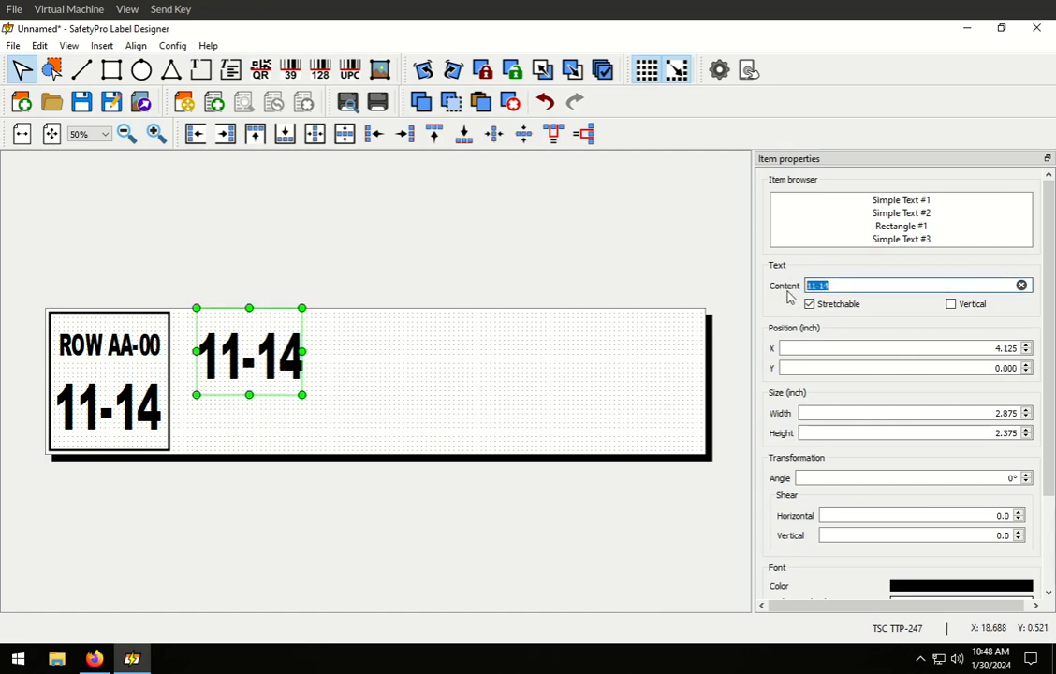
{"action": "type", "text": "A"}
{"action": "left_click_drag", "start_coordinate": [302, 396], "coordinate": [247, 373]}
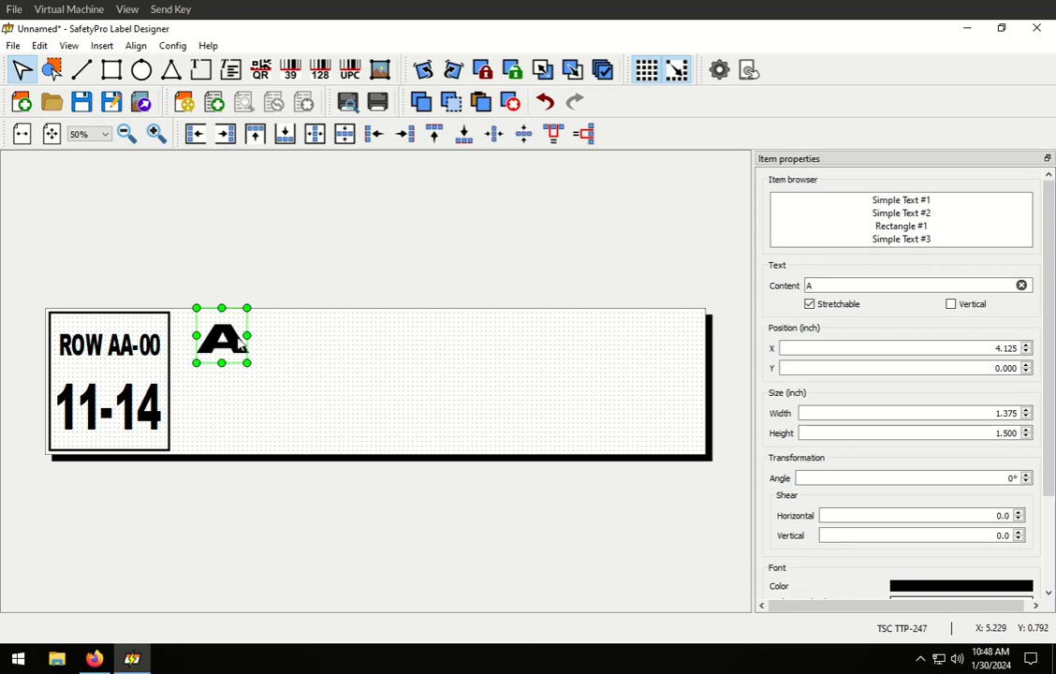
{"action": "left_click", "coordinate": [323, 243]}
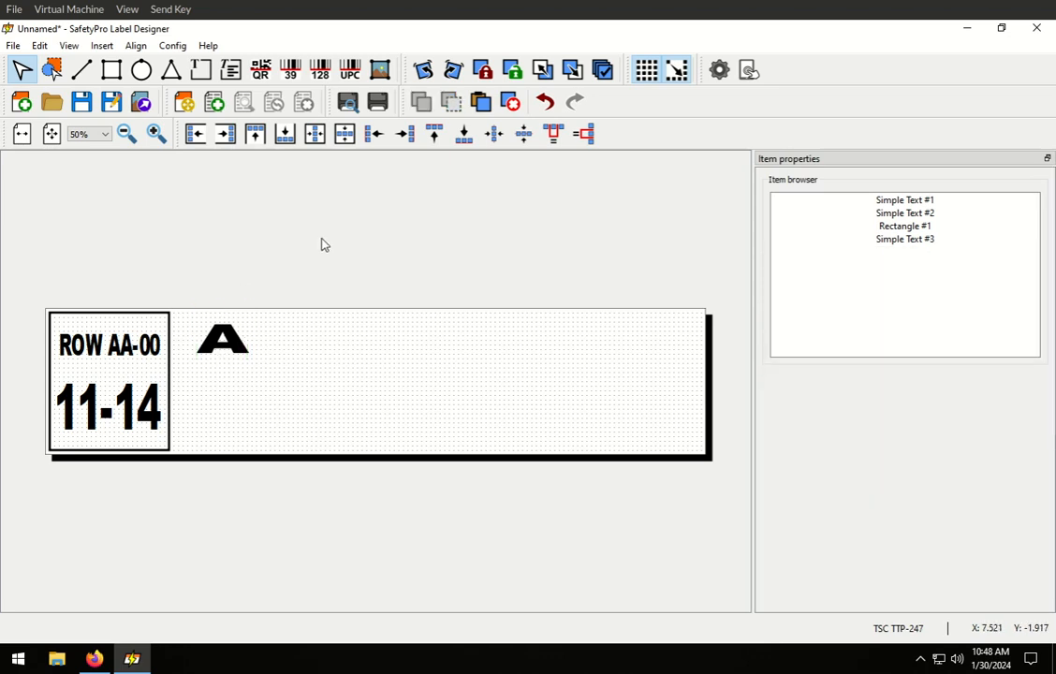
{"action": "left_click", "coordinate": [239, 346]}
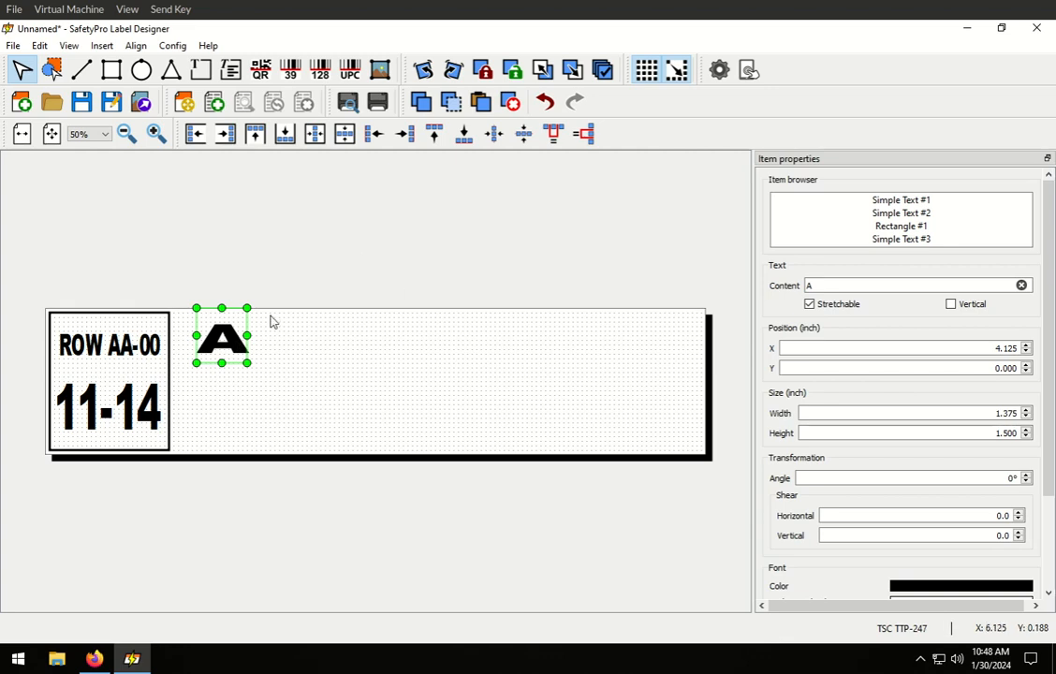
{"action": "left_click", "coordinate": [271, 212]}
- Insert a Code 39 barcode about 2.375 by 1.25 in to the lower right of the A
{"action": "left_click", "coordinate": [290, 69]}
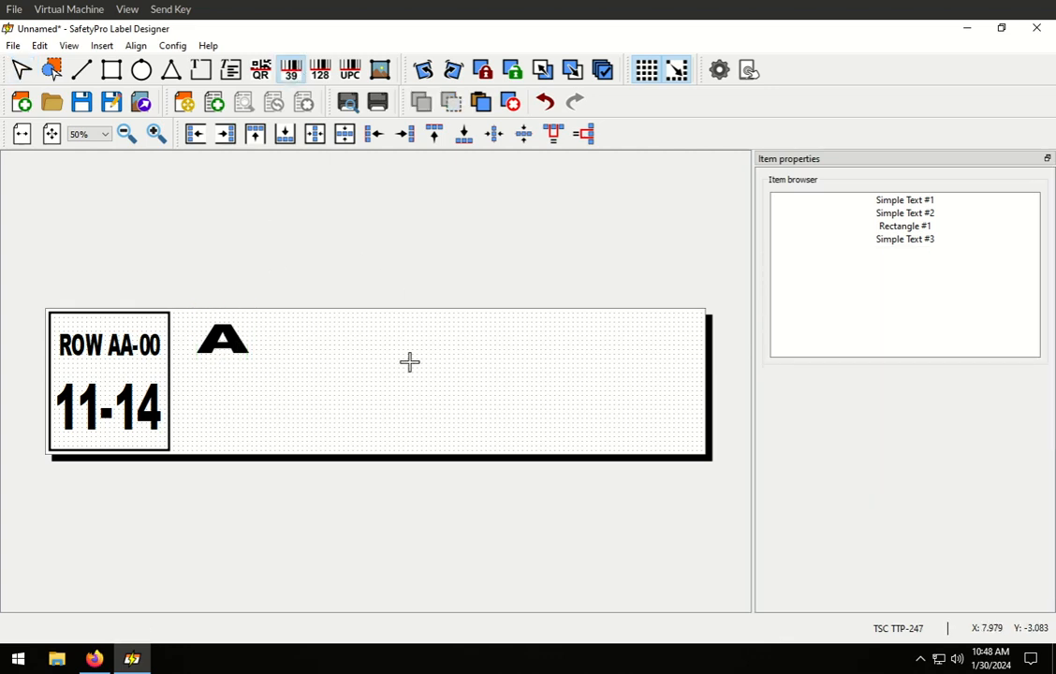
{"action": "left_click", "coordinate": [287, 371]}
{"action": "left_click", "coordinate": [309, 401]}
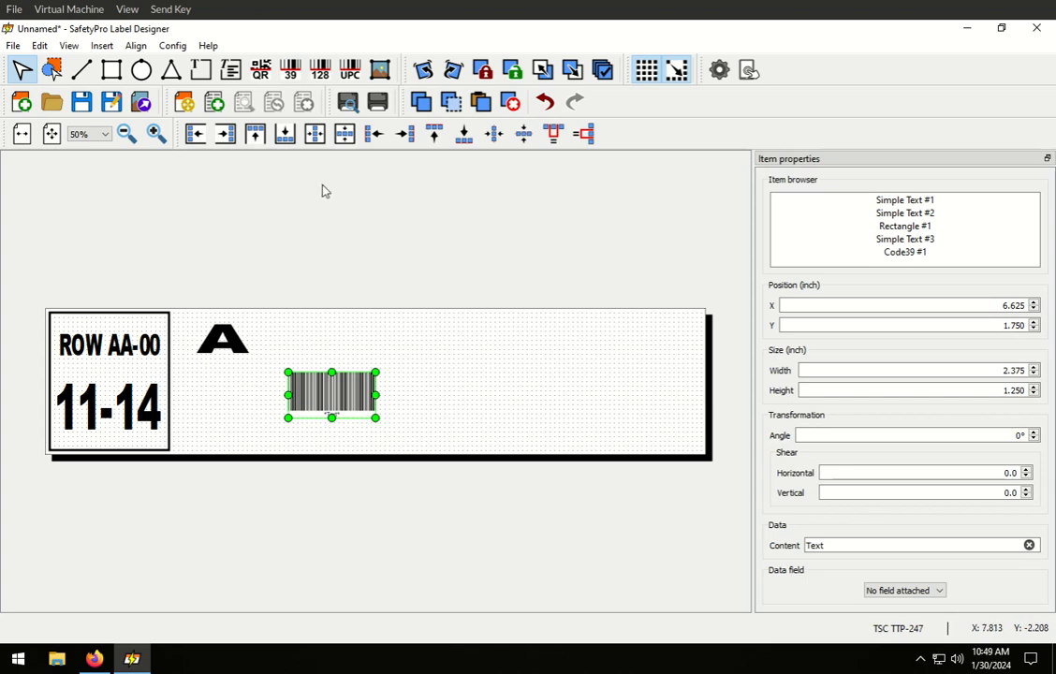
{"action": "left_click", "coordinate": [261, 265]}
- Duplicate the A text, place the copy directly below it at about Y 1.75, and change its content to 11
{"action": "left_click", "coordinate": [220, 335]}
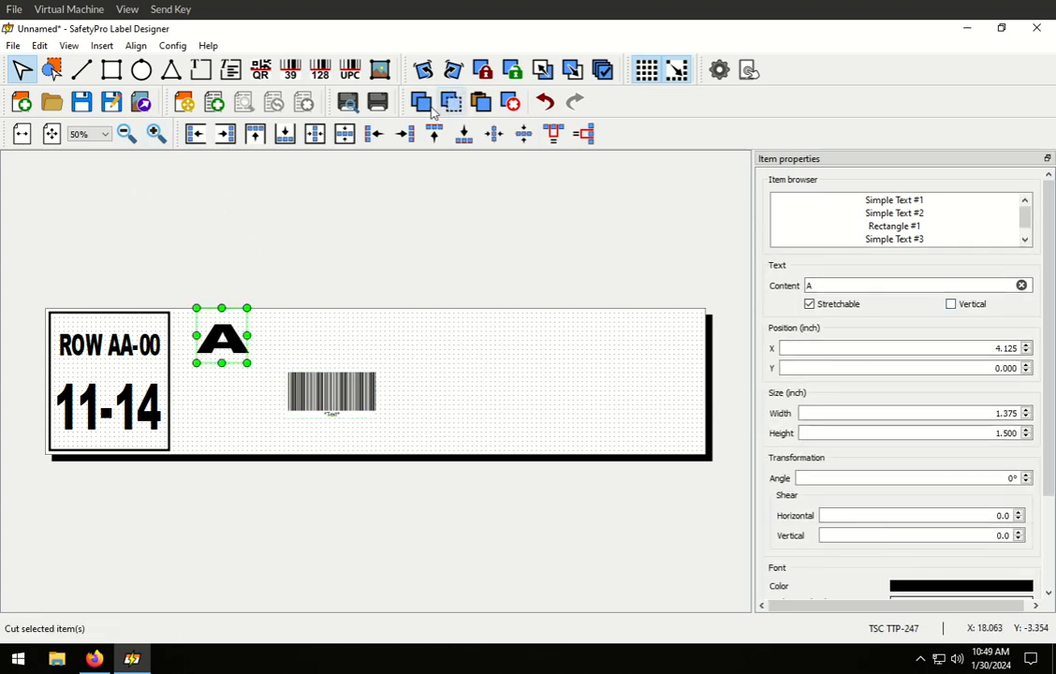
{"action": "left_click", "coordinate": [481, 101]}
{"action": "left_click_drag", "start_coordinate": [234, 337], "coordinate": [236, 403]}
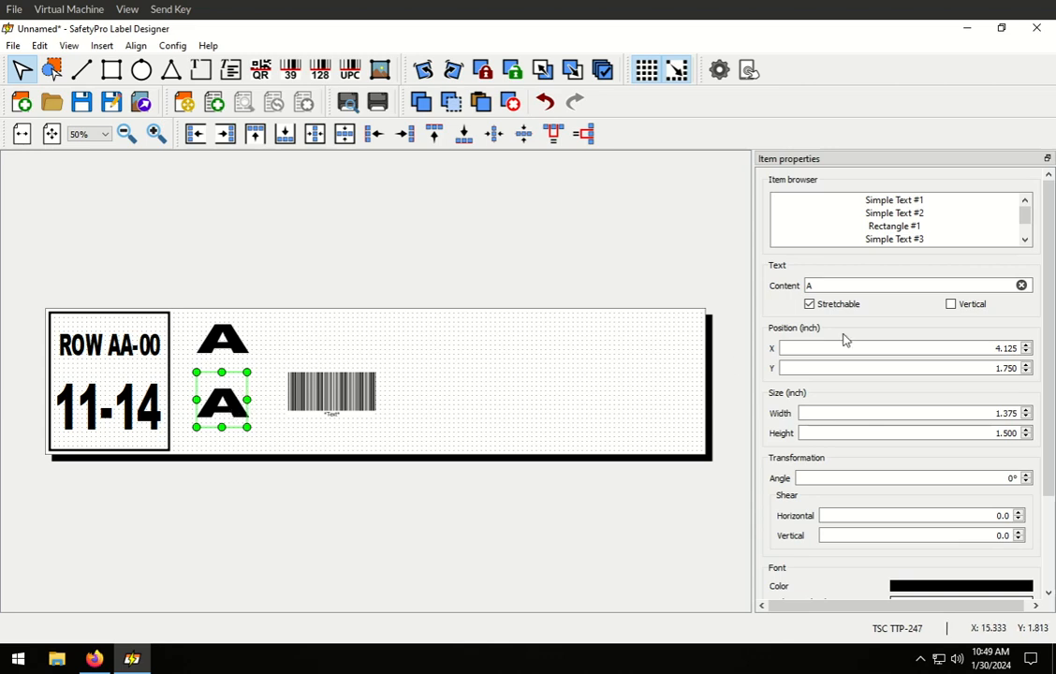
{"action": "left_click_drag", "start_coordinate": [833, 282], "coordinate": [792, 284]}
{"action": "type", "text": "11"}
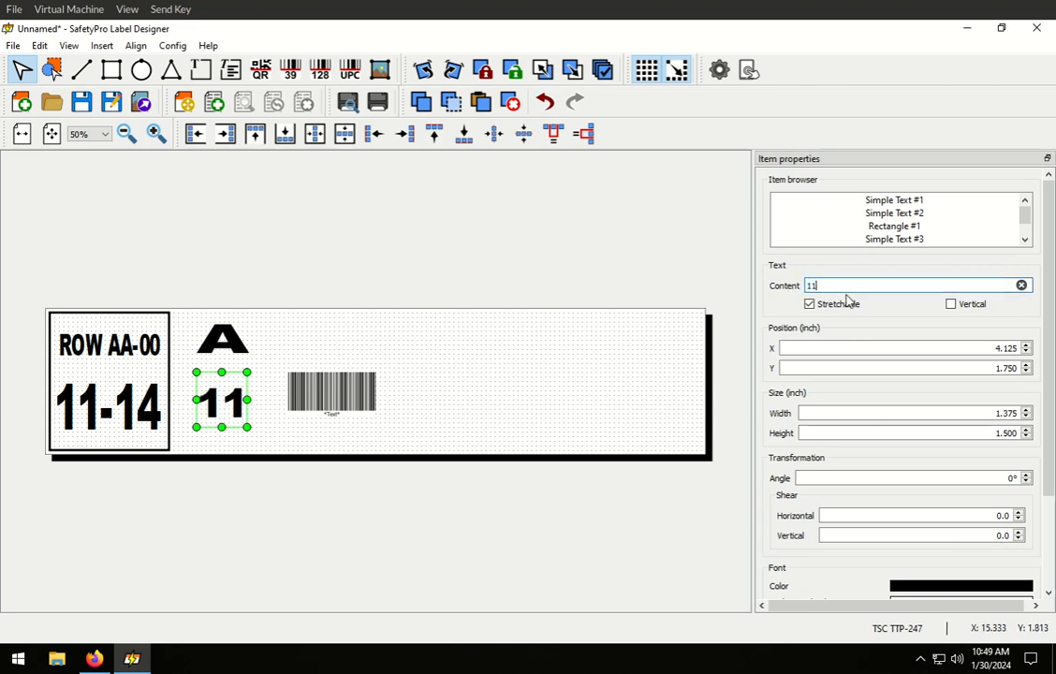
- Set the barcode's content to A11 and its rotation angle to 90°
{"action": "left_click", "coordinate": [330, 412]}
{"action": "left_click_drag", "start_coordinate": [829, 548], "coordinate": [780, 545]}
{"action": "type", "text": "A11"}
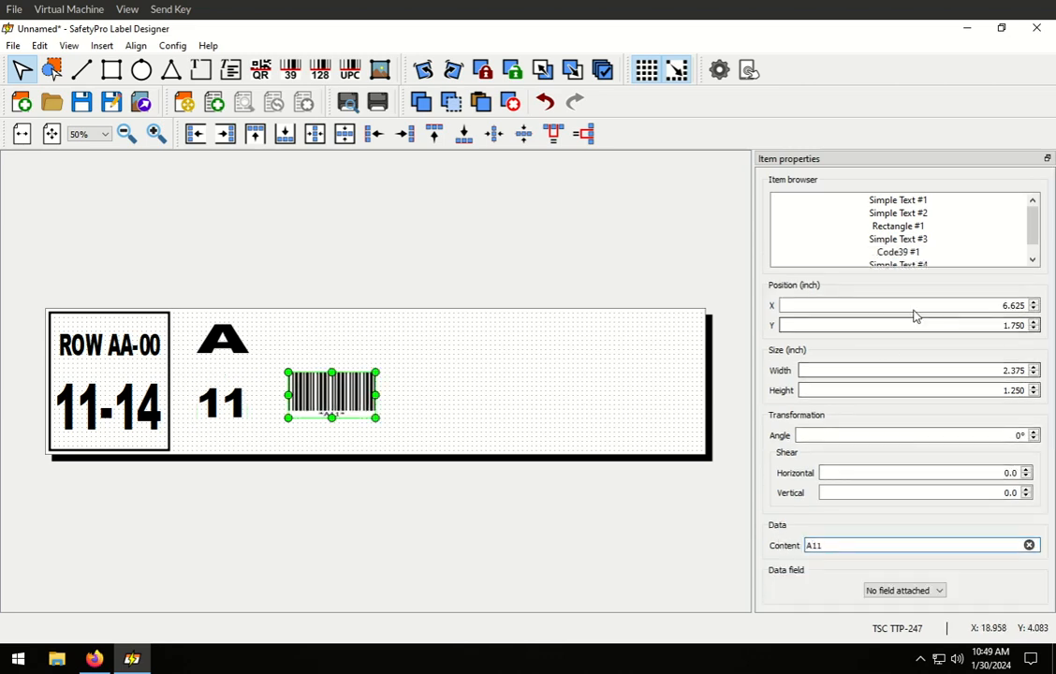
{"action": "left_click_drag", "start_coordinate": [996, 434], "coordinate": [1052, 436]}
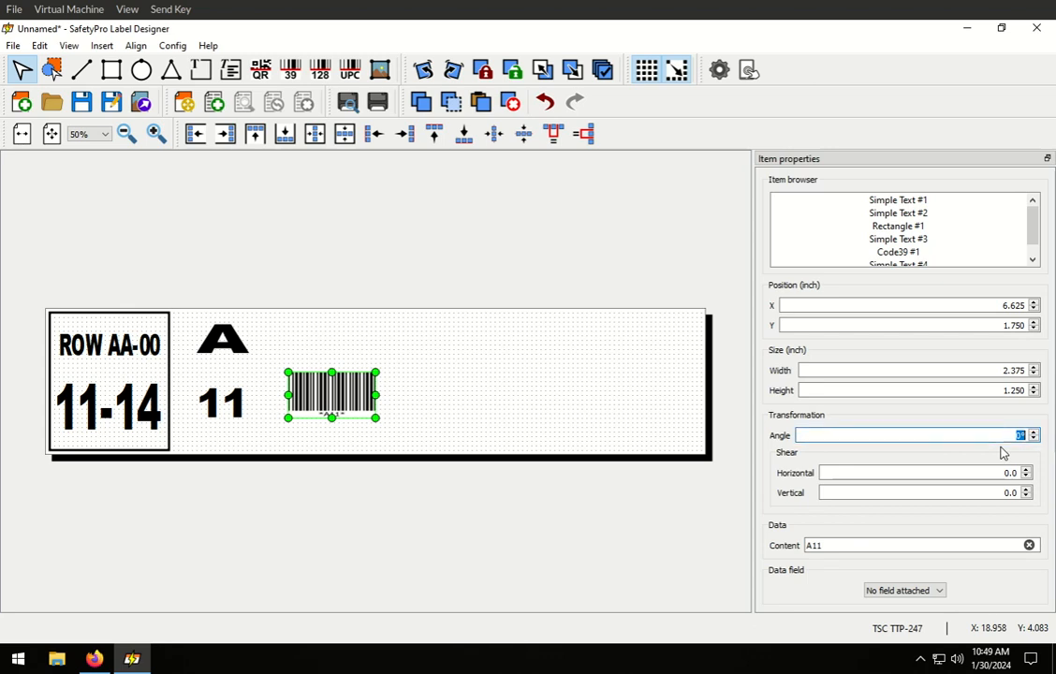
{"action": "type", "text": "90"}
- Position the rotated barcode right of the A and 11 texts and lengthen it to about 3.375 in
{"action": "left_click_drag", "start_coordinate": [272, 394], "coordinate": [234, 408]}
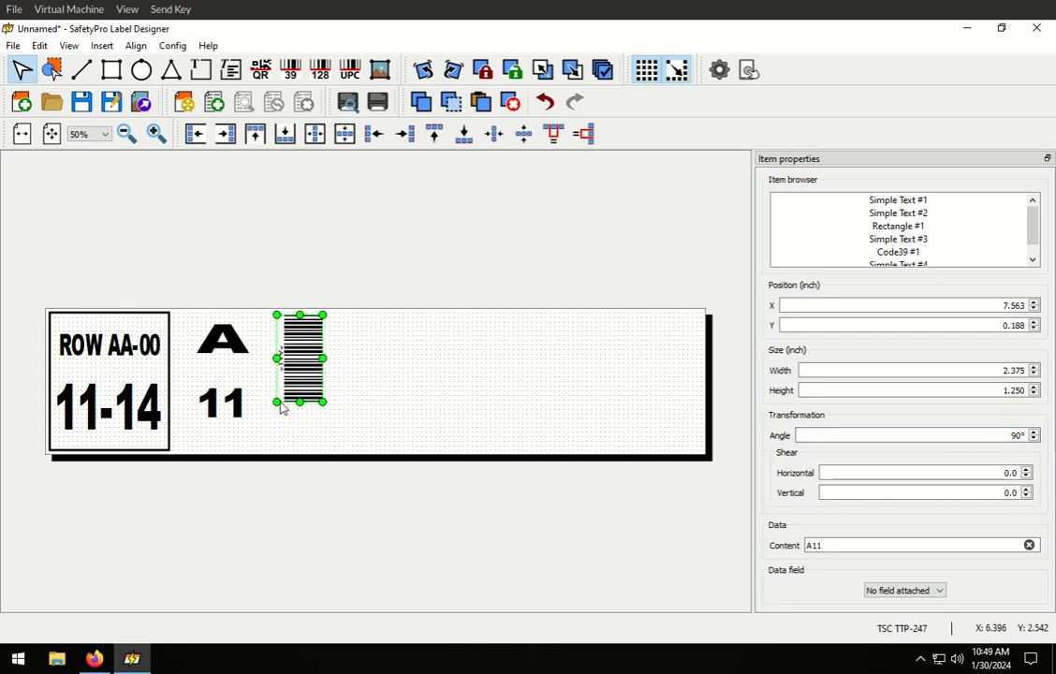
{"action": "left_click_drag", "start_coordinate": [300, 405], "coordinate": [300, 438]}
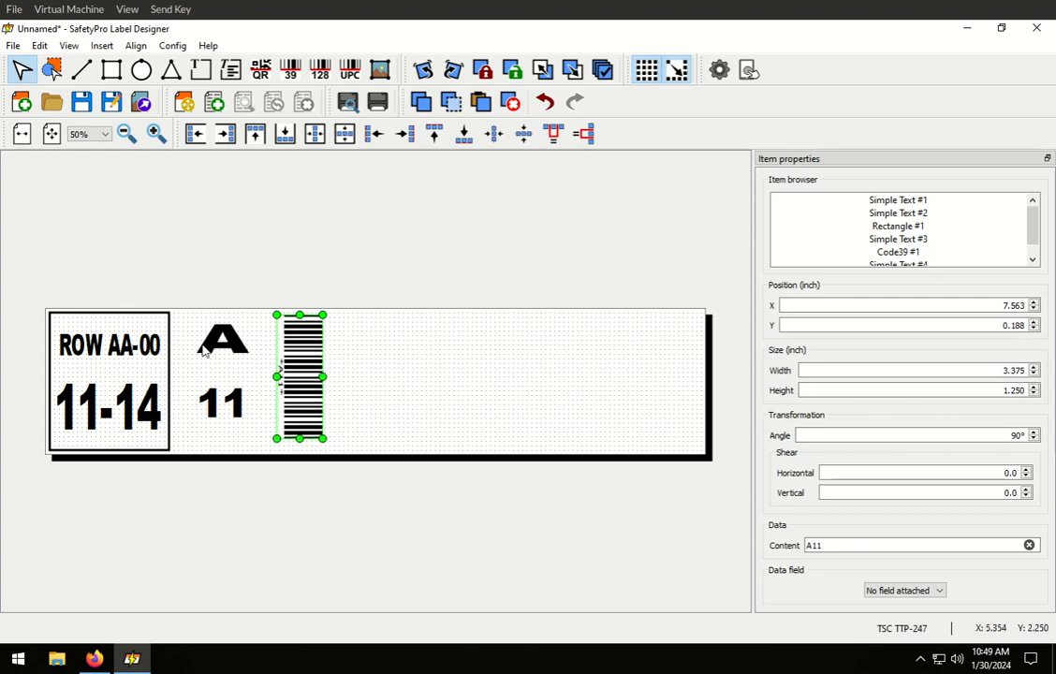
- Move the A and 11 texts closer to the barcode, then shift all three items slightly left and down together
{"action": "left_click_drag", "start_coordinate": [230, 348], "coordinate": [247, 344]}
{"action": "left_click_drag", "start_coordinate": [236, 398], "coordinate": [256, 407]}
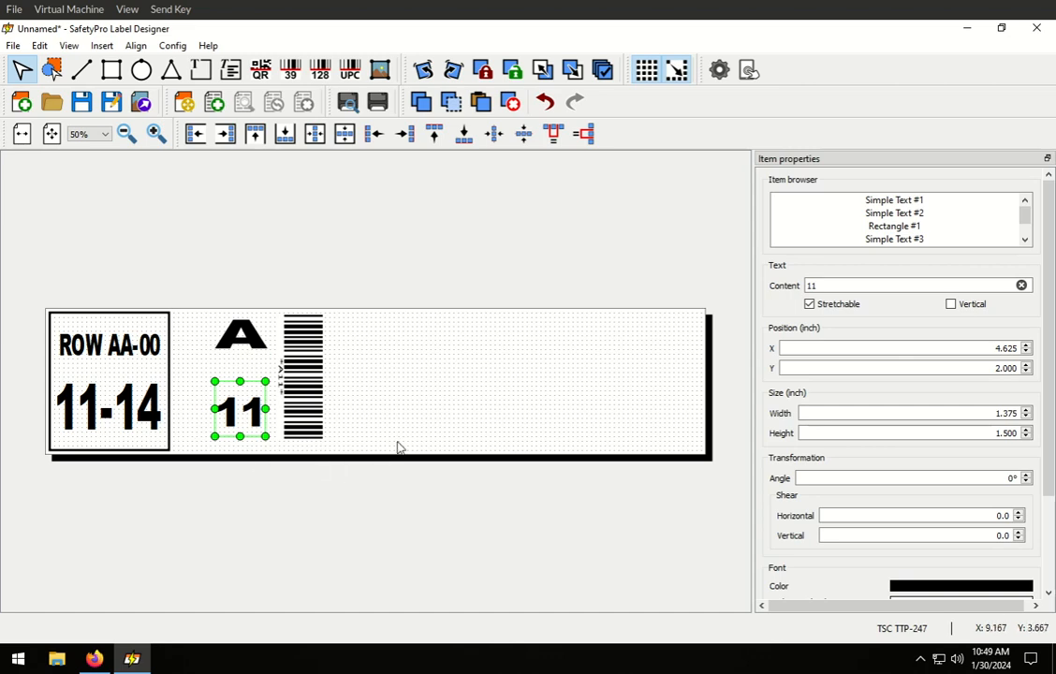
{"action": "left_click_drag", "start_coordinate": [369, 493], "coordinate": [186, 242]}
{"action": "left_click_drag", "start_coordinate": [250, 348], "coordinate": [236, 352]}
{"action": "left_click", "coordinate": [295, 241]}
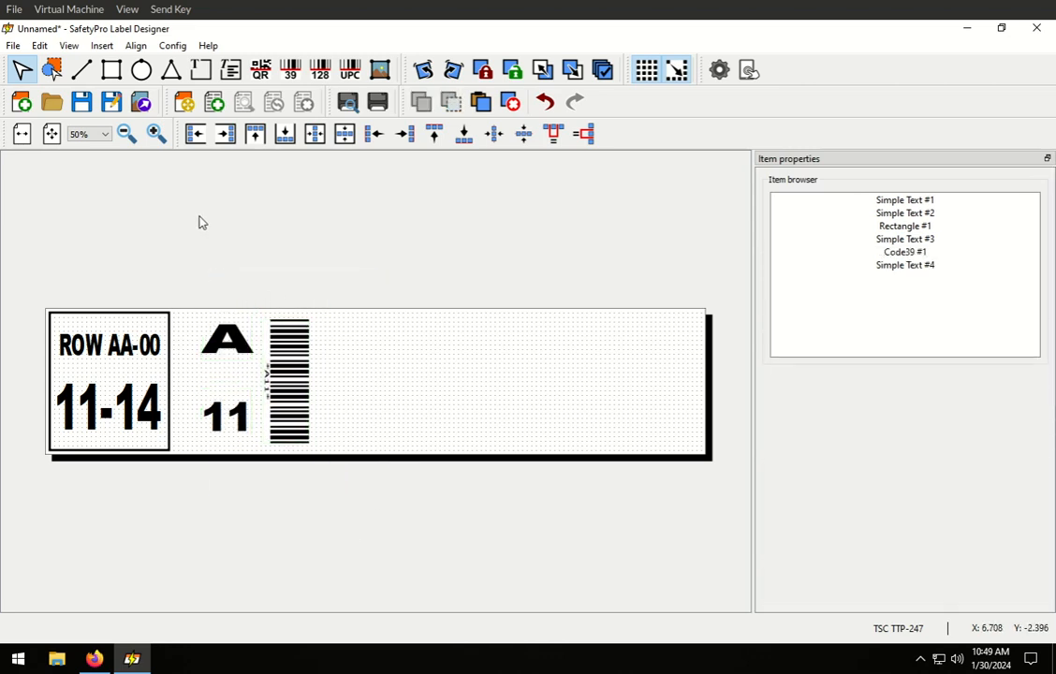
- Check the dividers in the reference photo and insert a line about 1.5 in long with outline width 6
{"action": "left_click", "coordinate": [94, 660]}
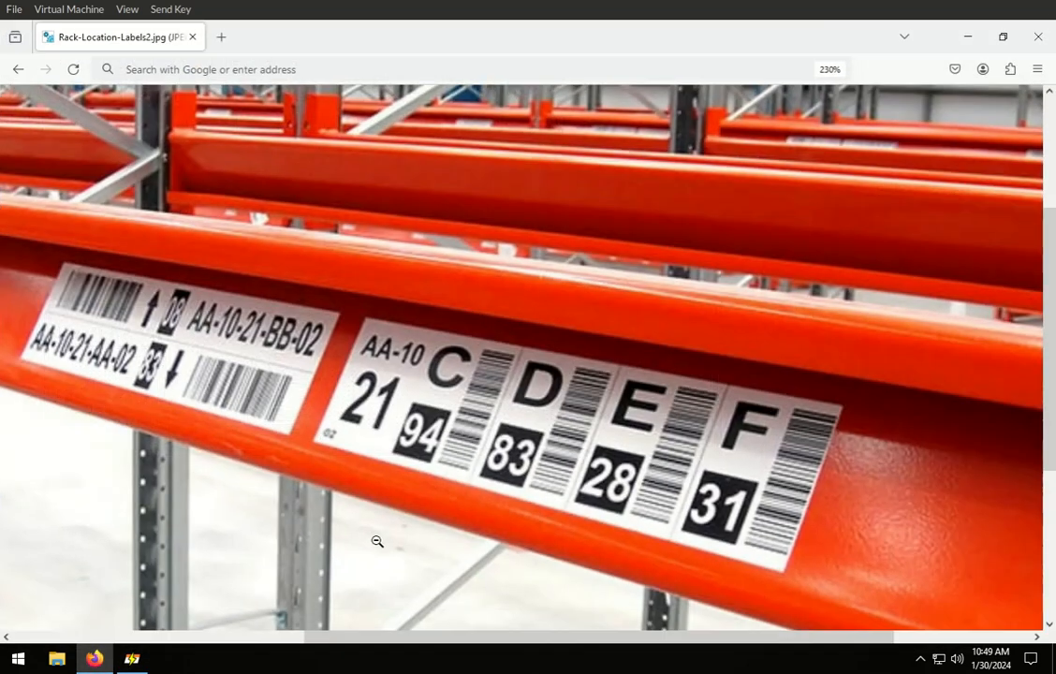
{"action": "left_click", "coordinate": [94, 661]}
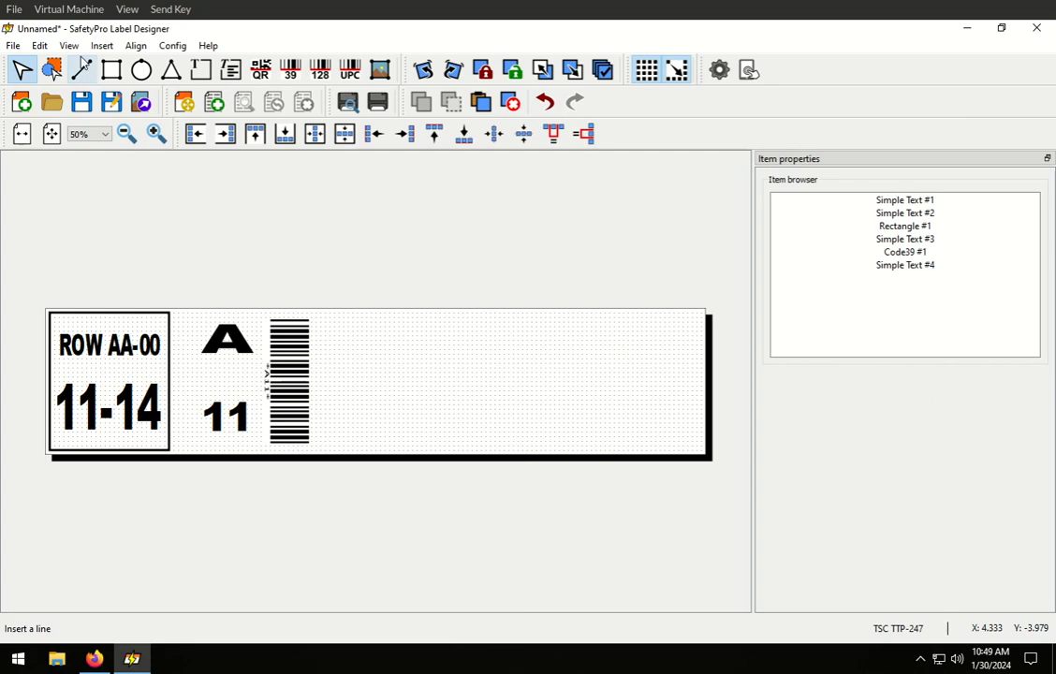
{"action": "left_click", "coordinate": [82, 70]}
{"action": "left_click", "coordinate": [334, 336]}
{"action": "left_click", "coordinate": [364, 336]}
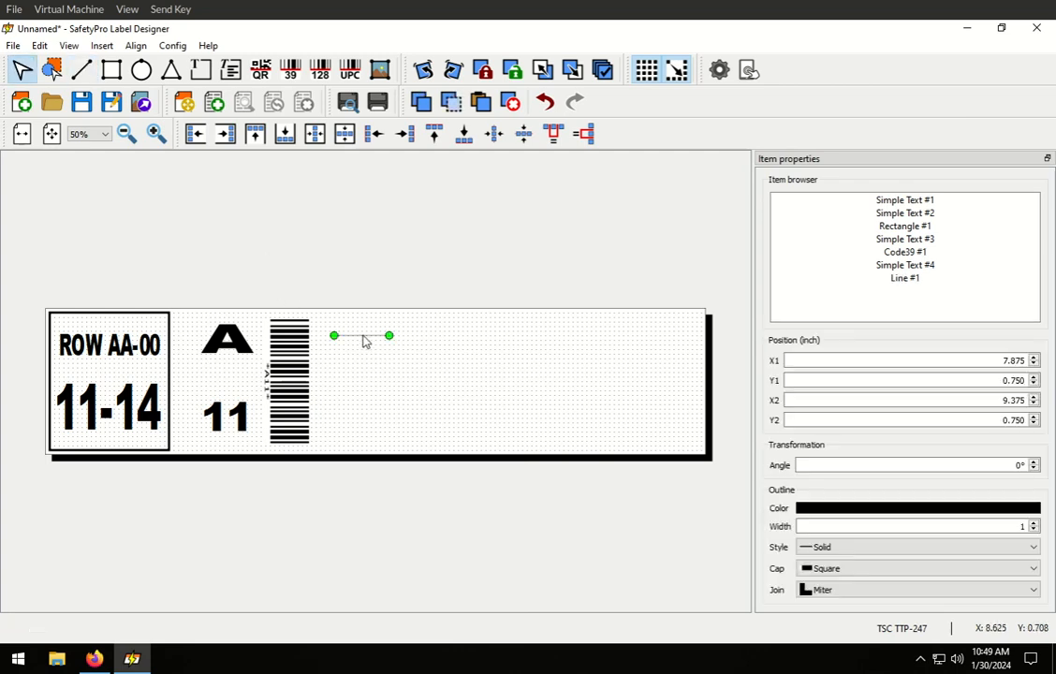
{"action": "left_click", "coordinate": [1033, 525]}
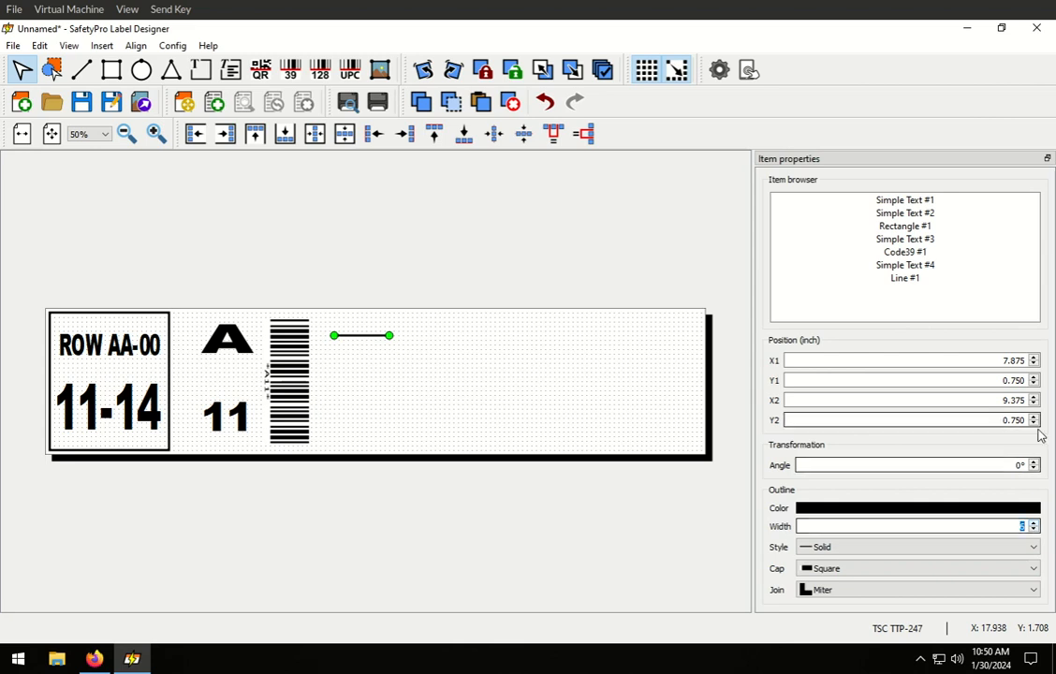
- Rotate the line to 90° and stretch it to nearly the label's full height just right of the barcode, at about X 7.375
{"action": "left_click", "coordinate": [1007, 469]}
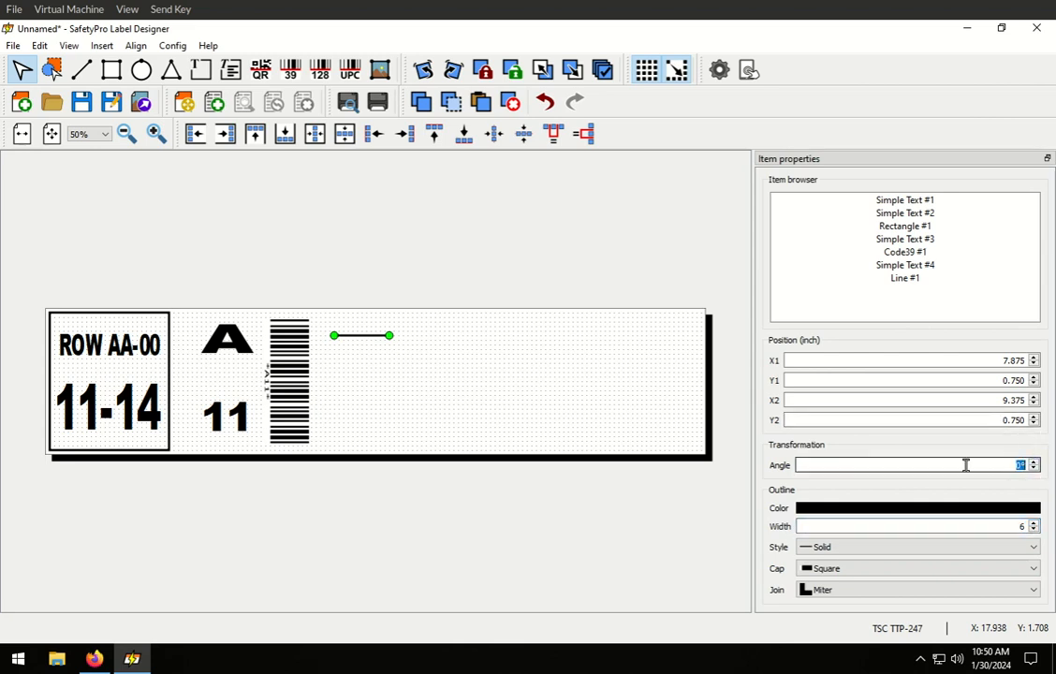
{"action": "type", "text": "90"}
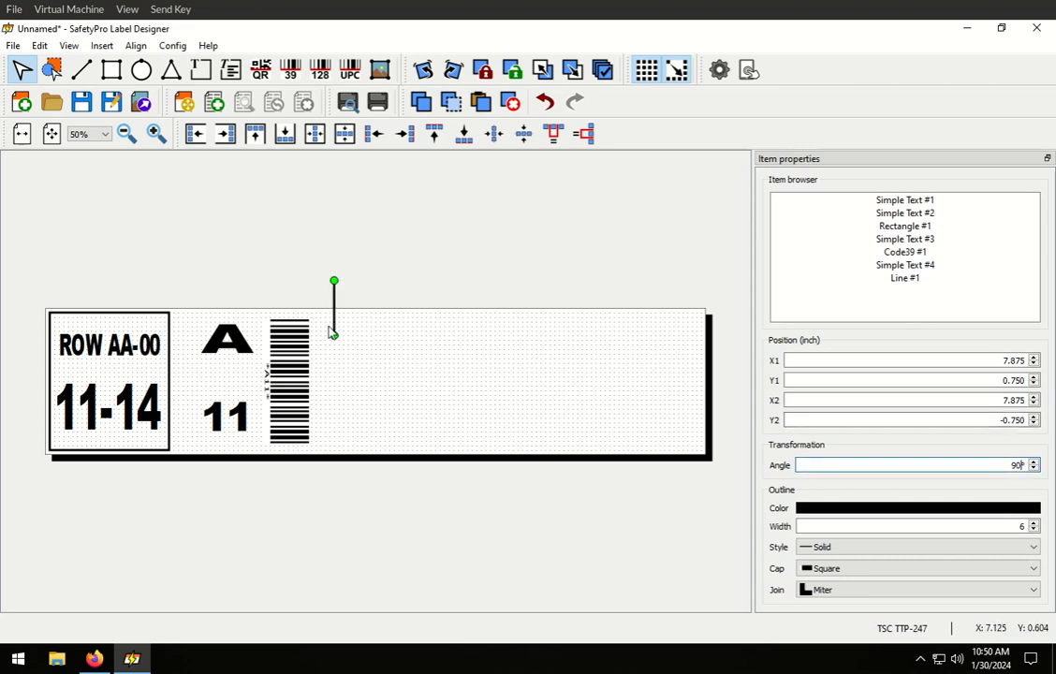
{"action": "left_click_drag", "start_coordinate": [338, 339], "coordinate": [331, 404]}
{"action": "left_click_drag", "start_coordinate": [334, 356], "coordinate": [316, 384]}
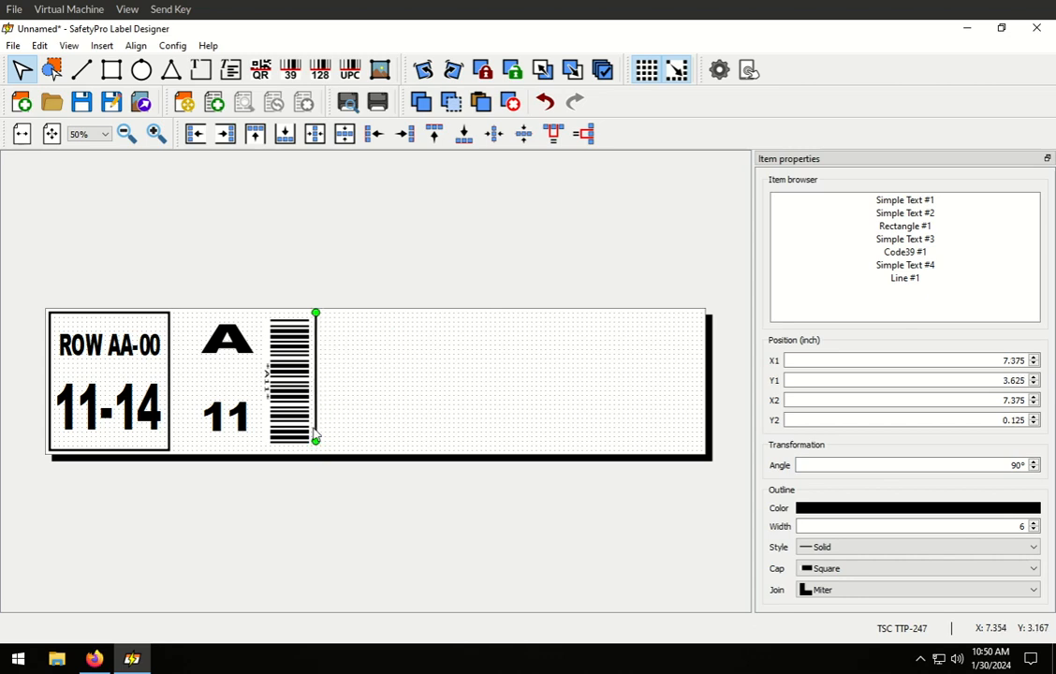
{"action": "left_click", "coordinate": [363, 417]}
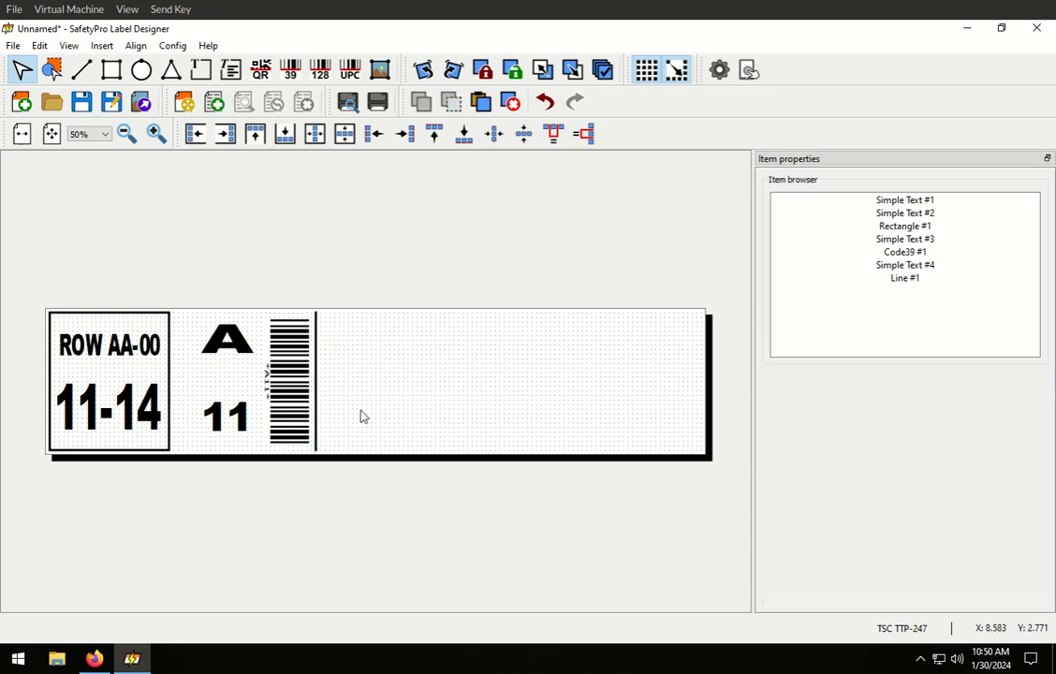
- Shift the A, 11, barcode and divider line slightly left, and place a copy of the whole group right of the divider
{"action": "left_click_drag", "start_coordinate": [391, 497], "coordinate": [172, 279]}
{"action": "left_click_drag", "start_coordinate": [293, 407], "coordinate": [279, 408]}
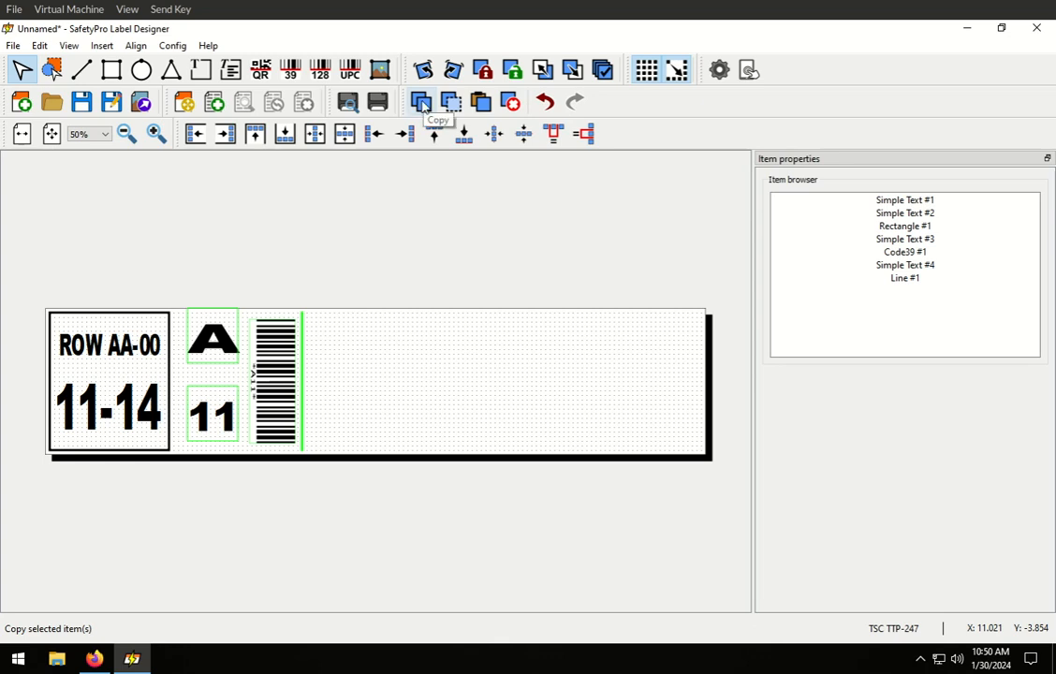
{"action": "left_click", "coordinate": [422, 105]}
{"action": "left_click", "coordinate": [481, 101]}
{"action": "left_click_drag", "start_coordinate": [393, 505], "coordinate": [201, 323]}
{"action": "left_click_drag", "start_coordinate": [242, 359], "coordinate": [354, 343]}
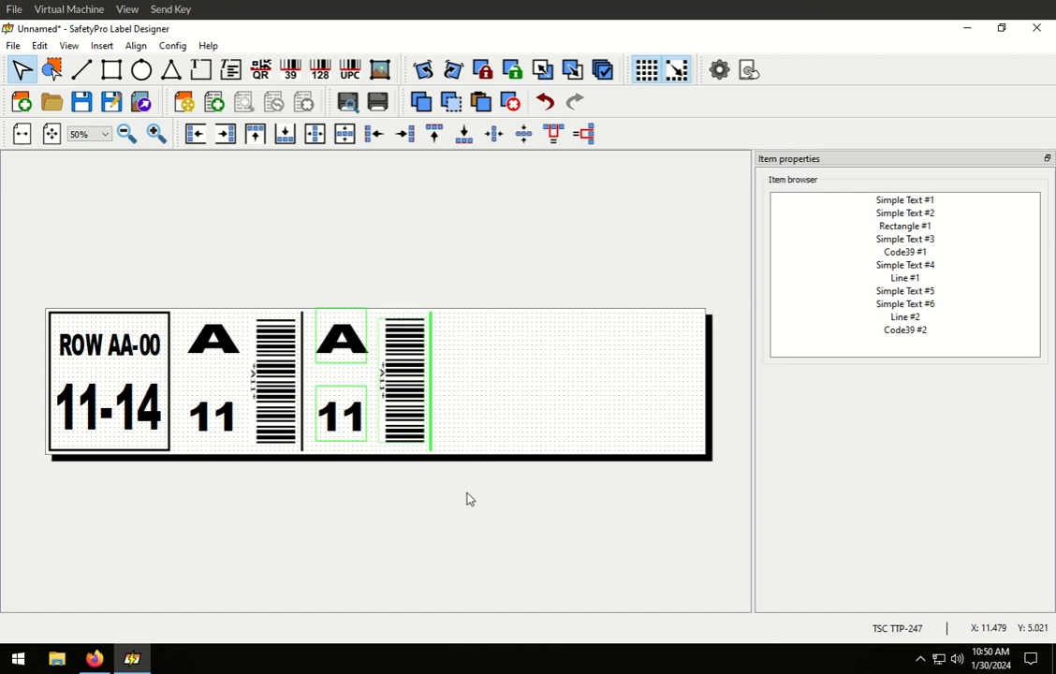
- Paste another copy of the A, 11, barcode and divider group and align it as the third section, right of the second divider
{"action": "left_click_drag", "start_coordinate": [502, 495], "coordinate": [297, 279]}
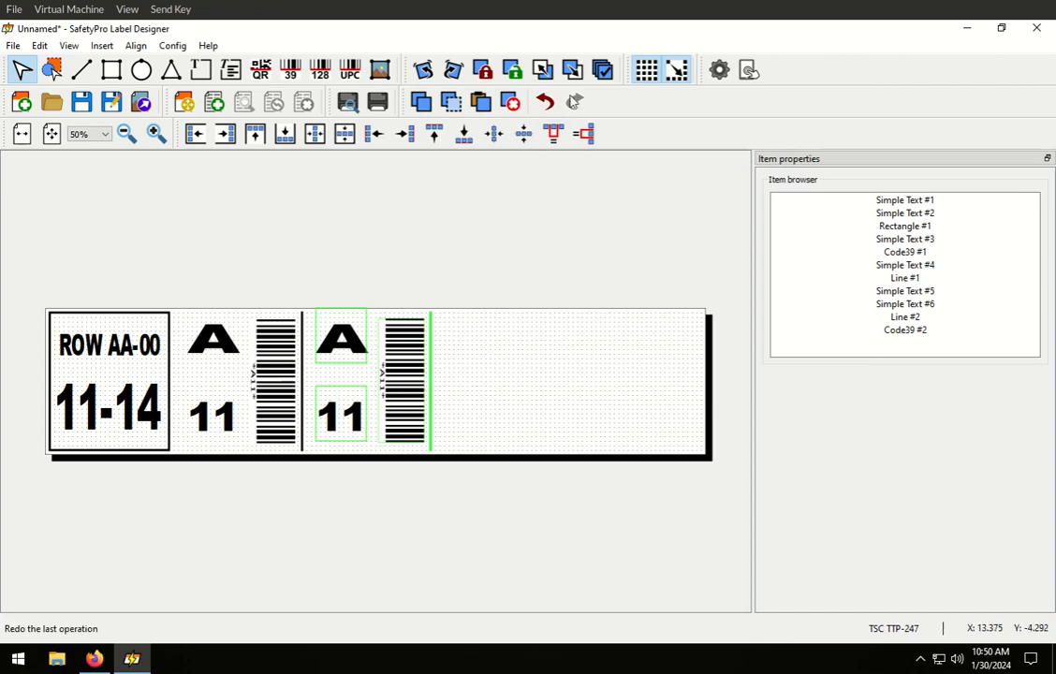
{"action": "left_click", "coordinate": [481, 105]}
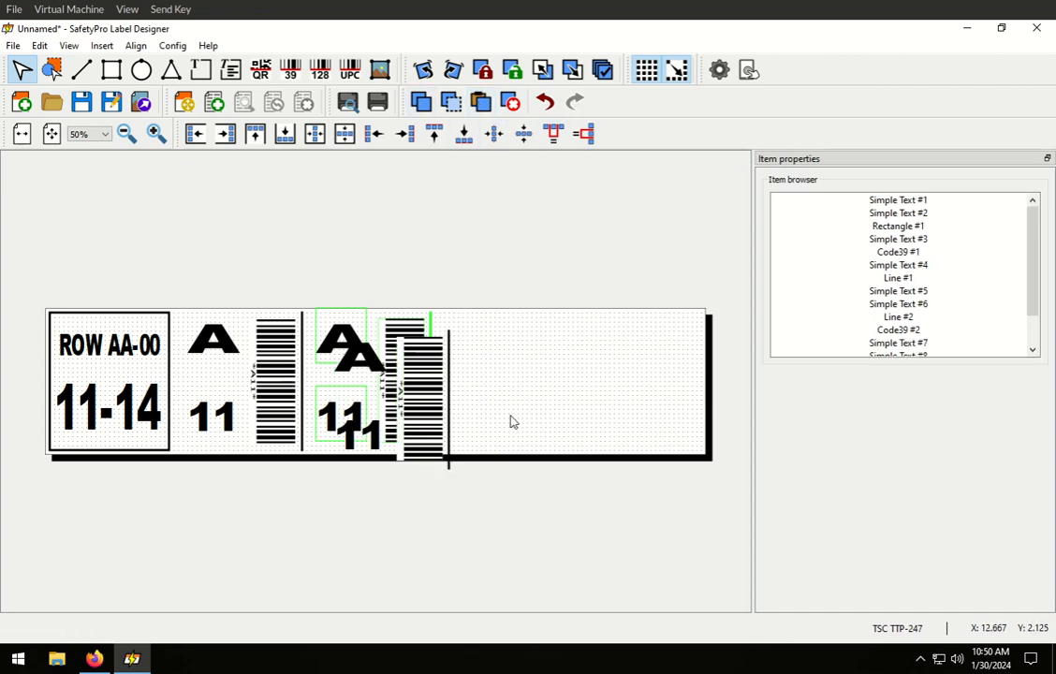
{"action": "left_click_drag", "start_coordinate": [529, 512], "coordinate": [324, 328]}
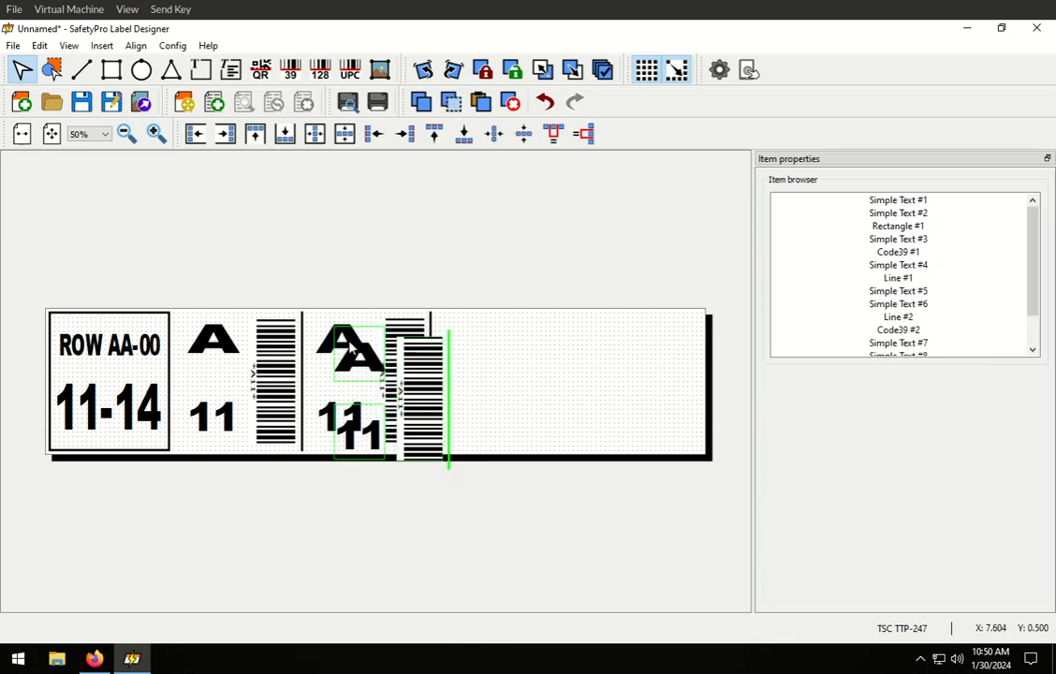
{"action": "left_click_drag", "start_coordinate": [390, 361], "coordinate": [474, 339]}
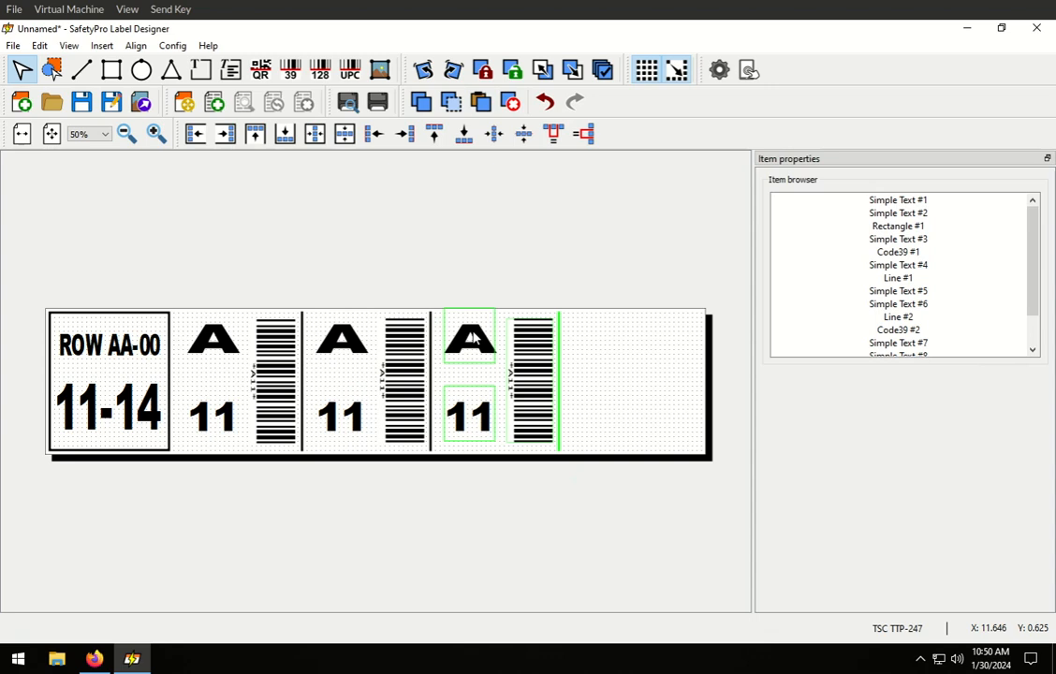
- Paste another copy of the A, 11, barcode and divider group and align it as the fourth section, right of the third divider
{"action": "left_click", "coordinate": [562, 550]}
{"action": "left_click_drag", "start_coordinate": [610, 514], "coordinate": [422, 278]}
{"action": "left_click", "coordinate": [480, 105]}
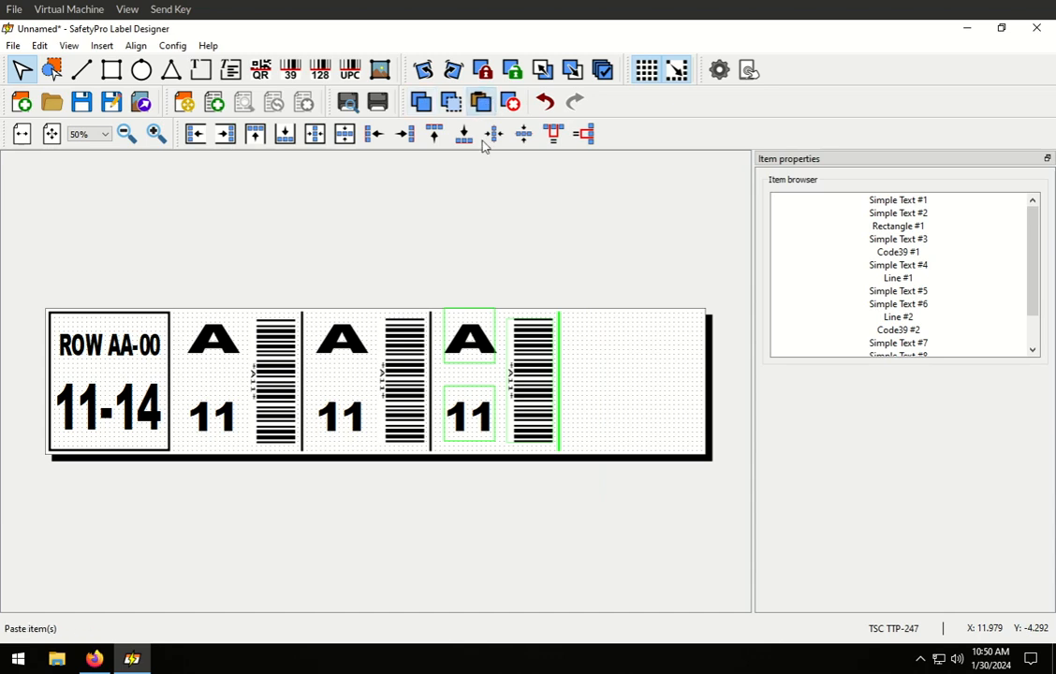
{"action": "left_click_drag", "start_coordinate": [640, 529], "coordinate": [455, 321]}
{"action": "left_click_drag", "start_coordinate": [501, 358], "coordinate": [607, 342]}
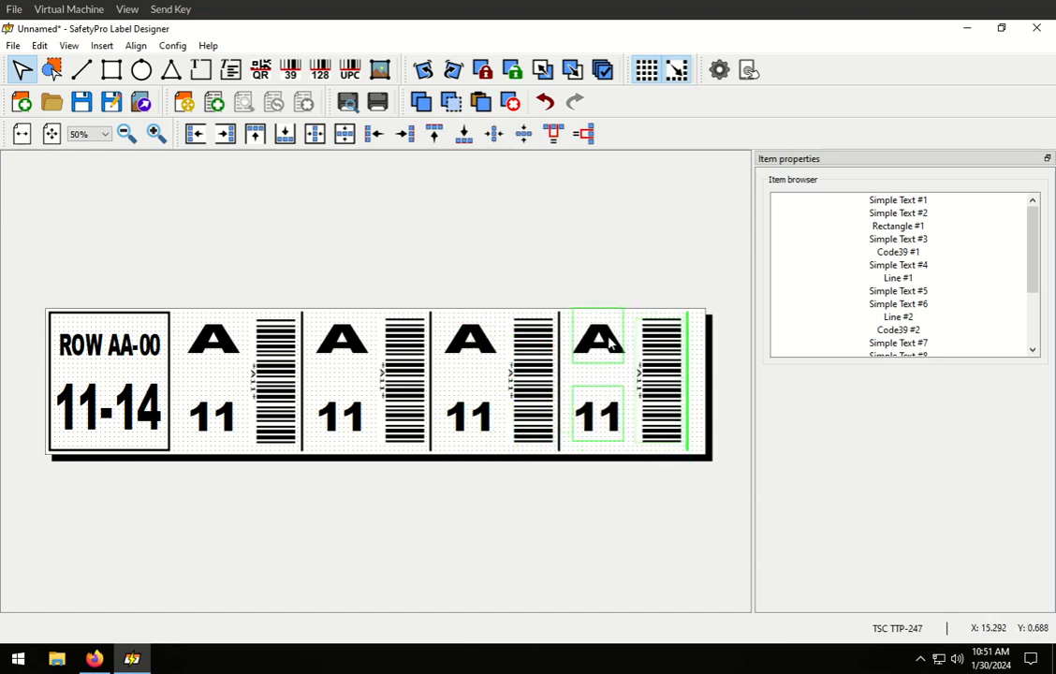
{"action": "left_click", "coordinate": [629, 530]}
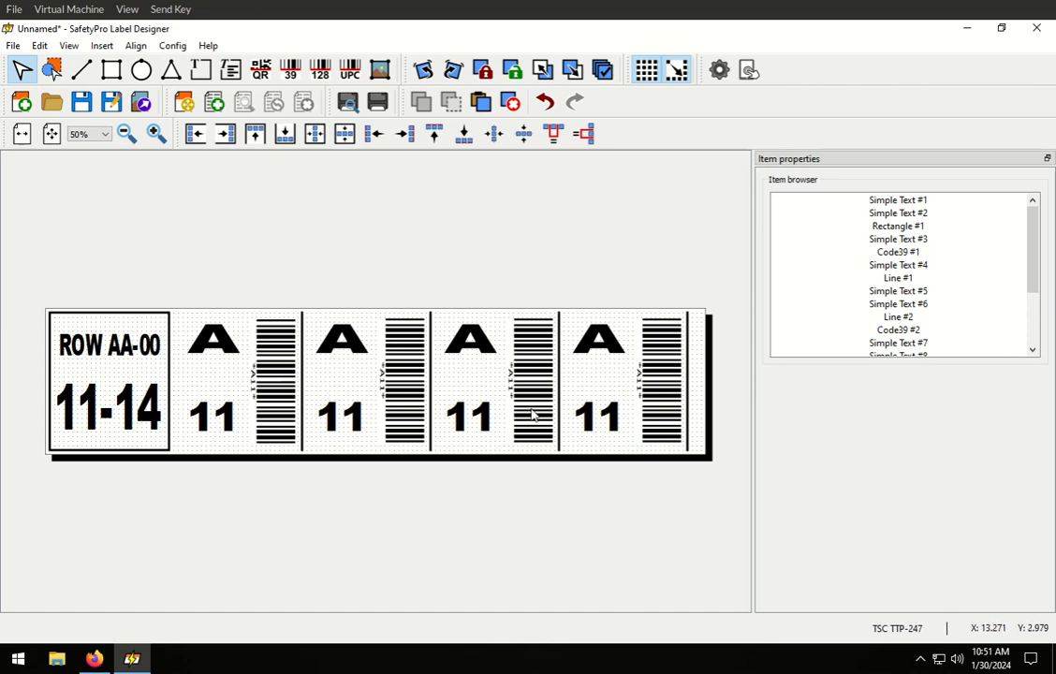
- Change the letters in the second, third and fourth sections to B, C and D
{"action": "left_click", "coordinate": [354, 347]}
{"action": "double_click", "coordinate": [820, 285]}
{"action": "type", "text": "B"}
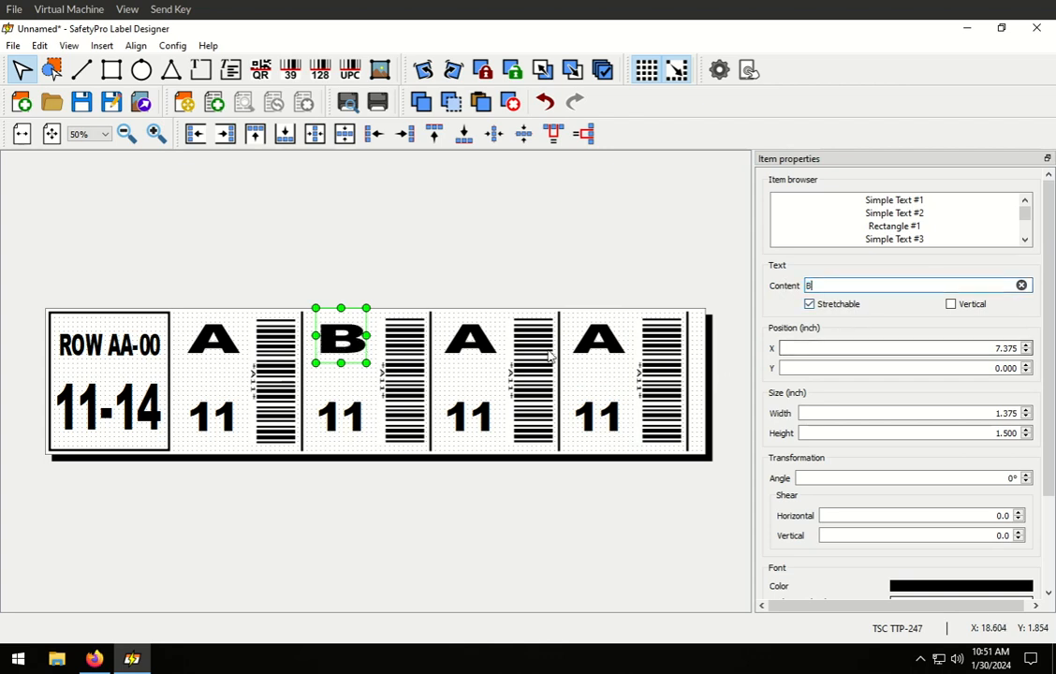
{"action": "left_click", "coordinate": [484, 351]}
{"action": "double_click", "coordinate": [809, 286]}
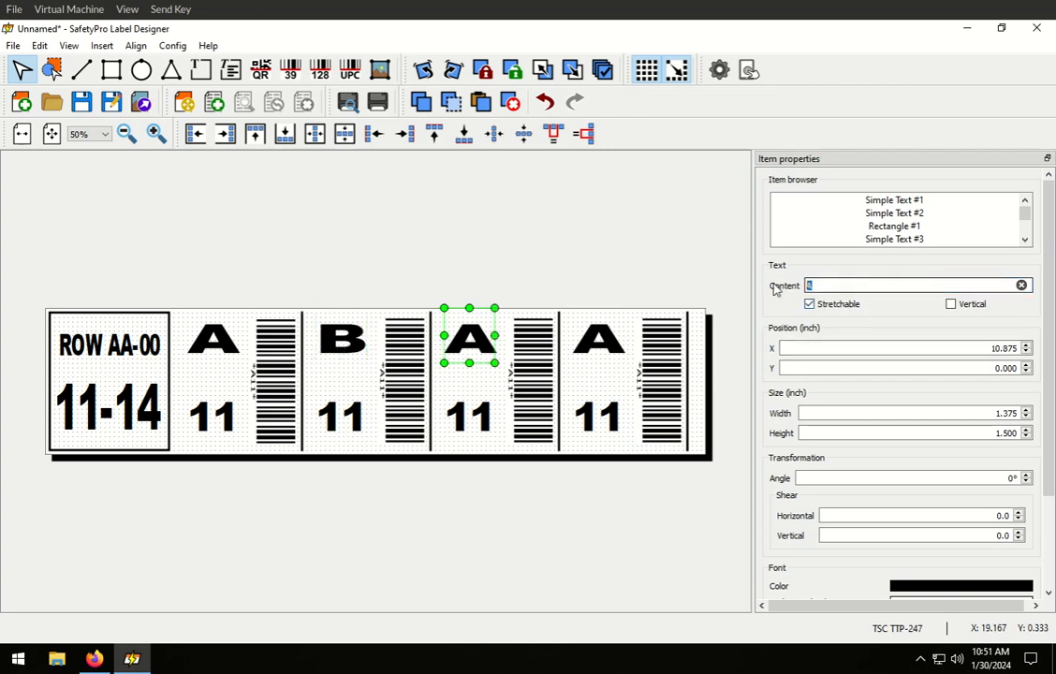
{"action": "type", "text": "B"}
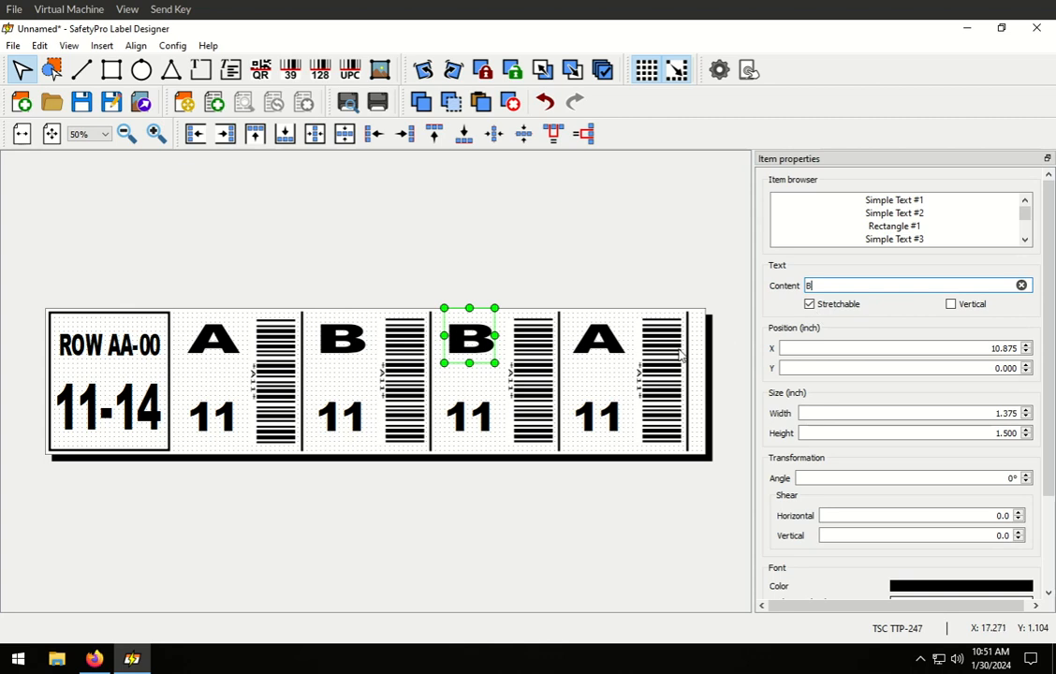
{"action": "left_click", "coordinate": [599, 342]}
{"action": "left_click", "coordinate": [478, 354]}
{"action": "double_click", "coordinate": [816, 287]}
{"action": "type", "text": "C"}
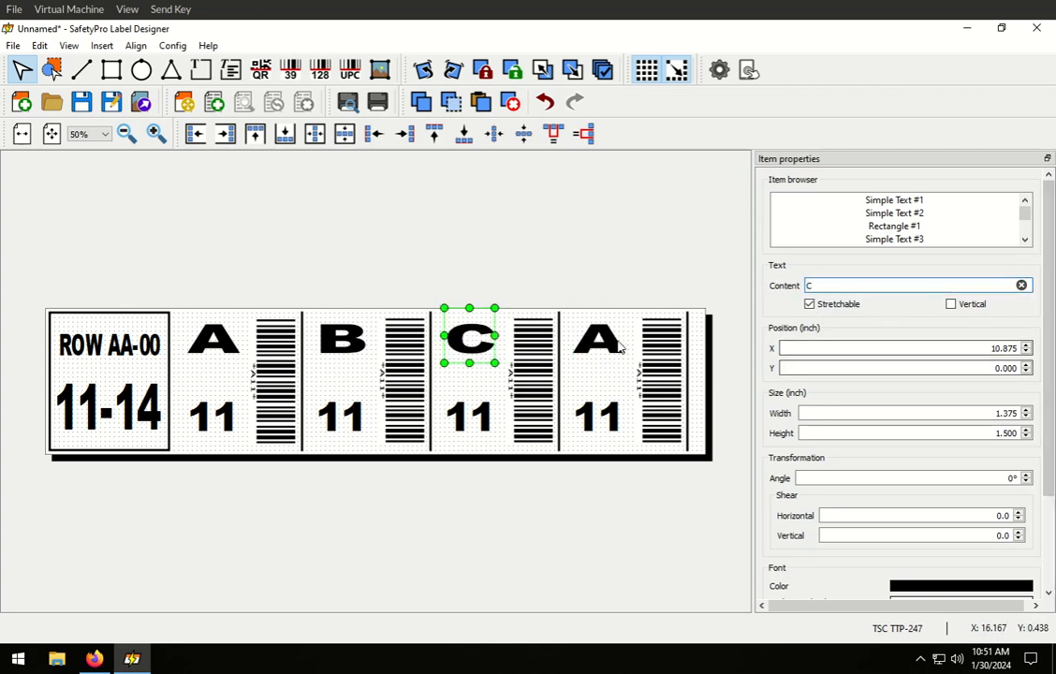
{"action": "left_click", "coordinate": [599, 341]}
{"action": "double_click", "coordinate": [811, 285]}
{"action": "type", "text": "D"}
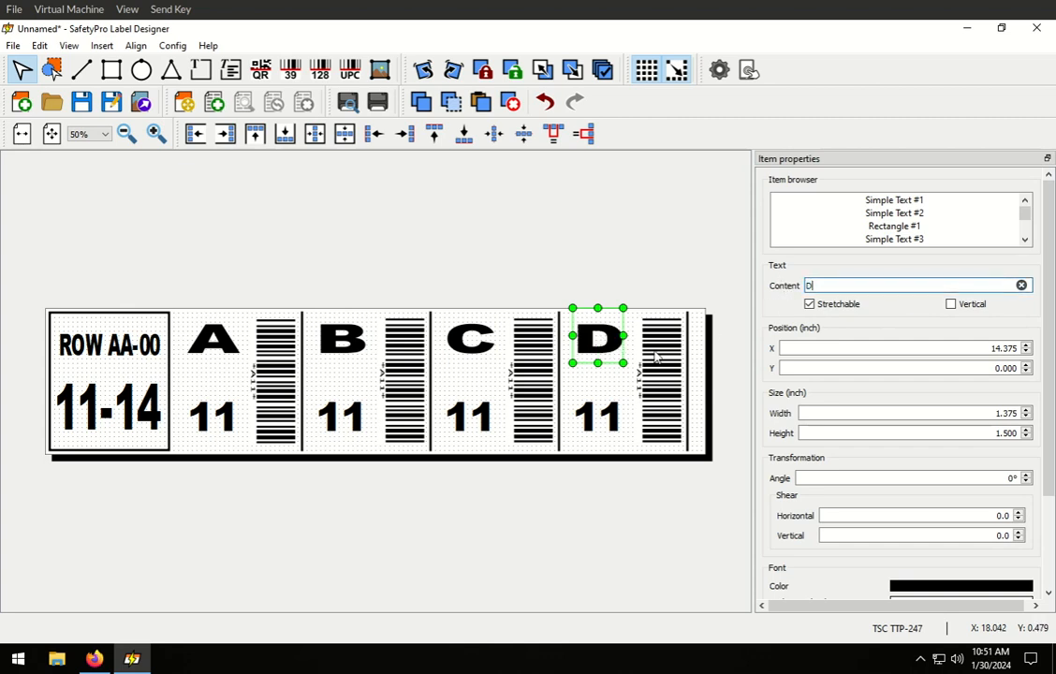
- Change the numbers in the second, third and fourth sections to 12, 13 and 14
{"action": "left_click", "coordinate": [337, 412]}
{"action": "double_click", "coordinate": [834, 285]}
{"action": "type", "text": "12"}
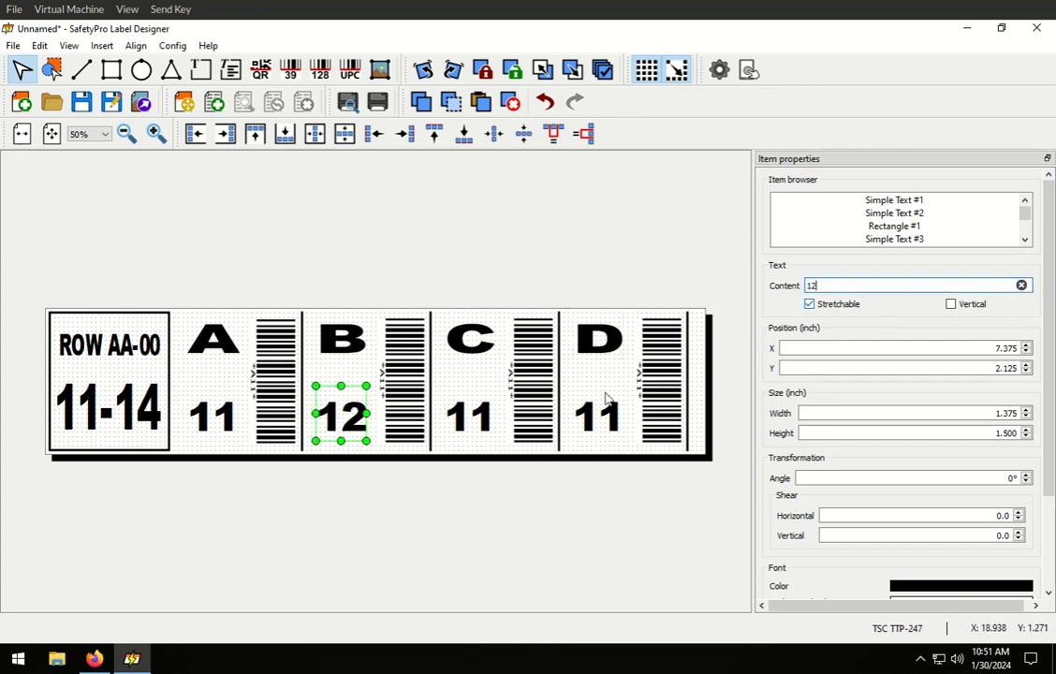
{"action": "left_click", "coordinate": [482, 417]}
{"action": "double_click", "coordinate": [813, 287]}
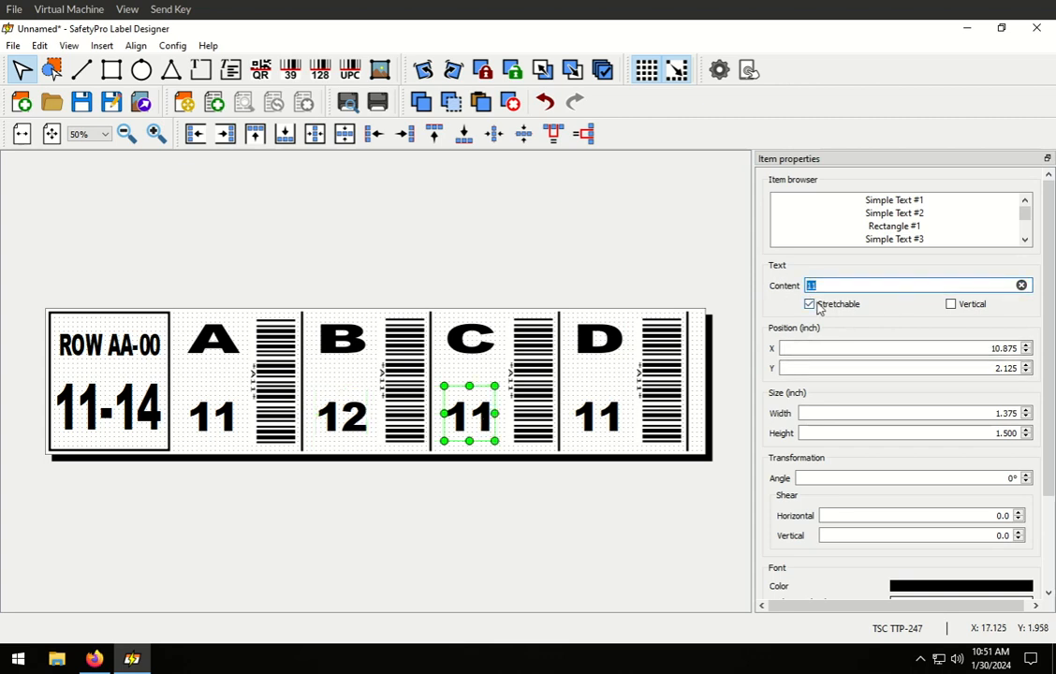
{"action": "type", "text": "13"}
{"action": "left_click", "coordinate": [599, 417]}
{"action": "double_click", "coordinate": [810, 286]}
{"action": "type", "text": "14"}
{"action": "left_click", "coordinate": [496, 545]}
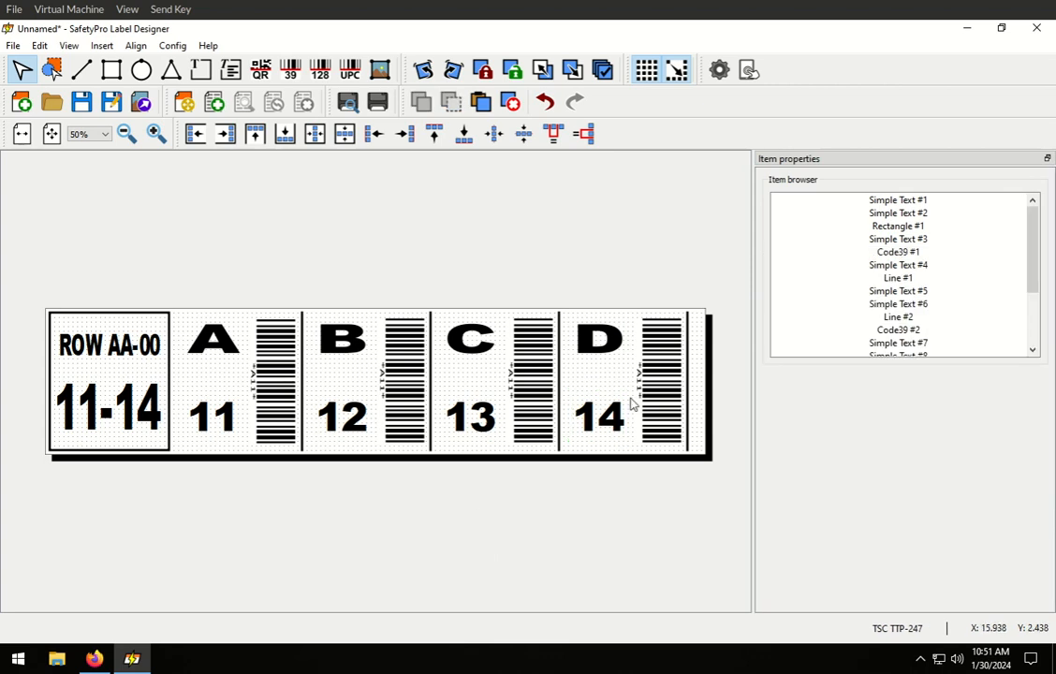
{"action": "left_click", "coordinate": [406, 396]}
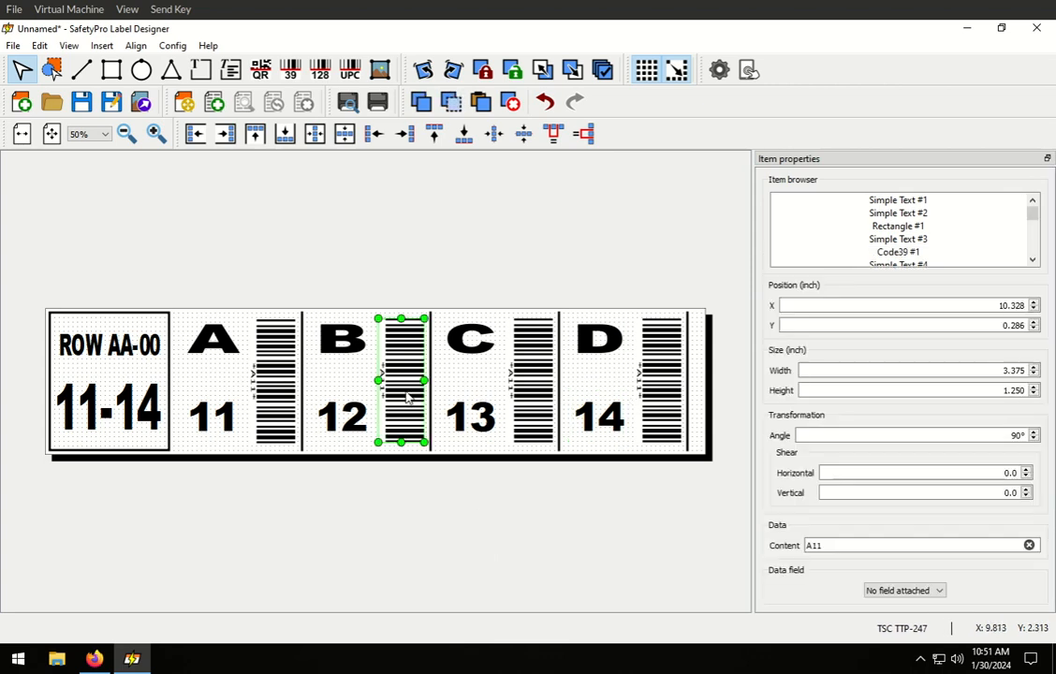
{"action": "double_click", "coordinate": [864, 546]}
{"action": "type", "text": "A12"}
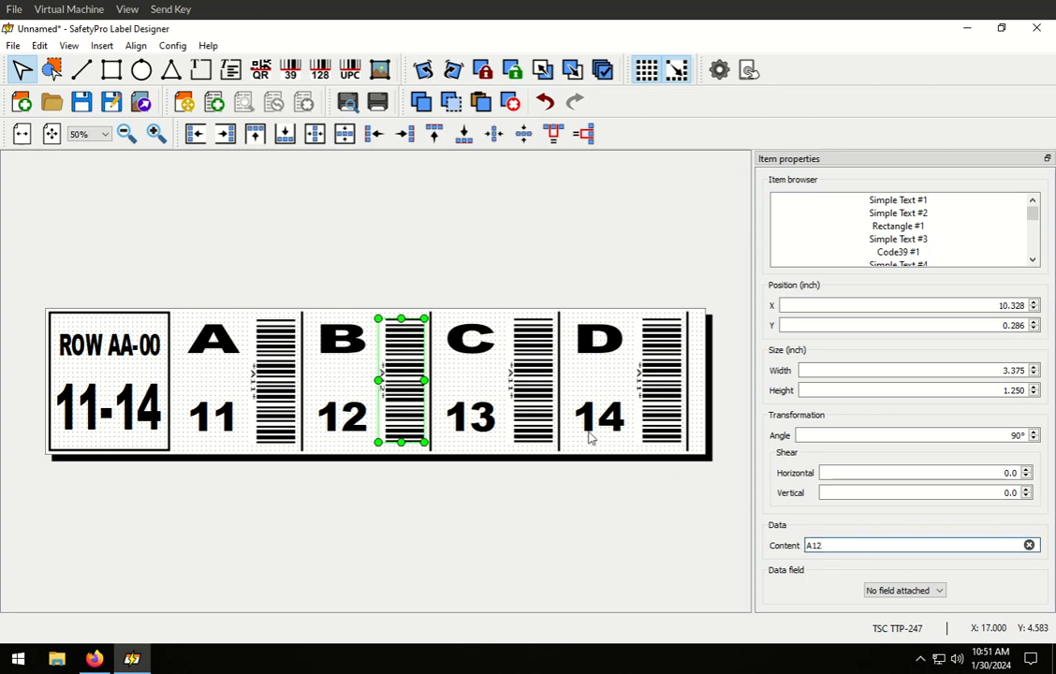
{"action": "left_click", "coordinate": [533, 391]}
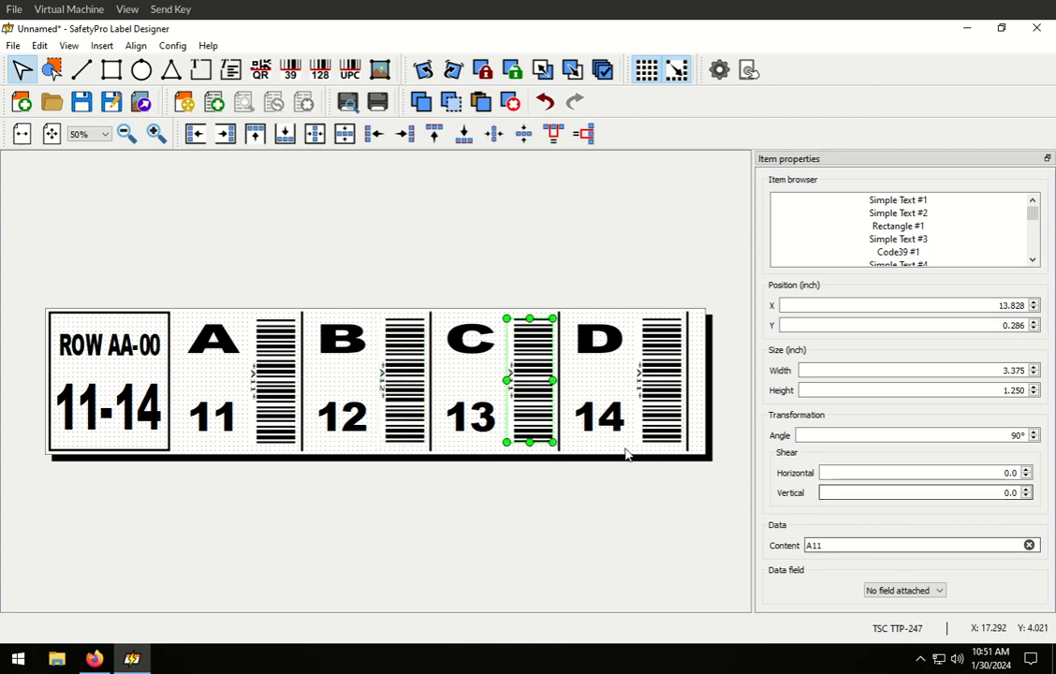
- Set the barcode contents of the second, third and fourth sections to B12, C13 and D14
{"action": "left_click", "coordinate": [412, 384]}
{"action": "double_click", "coordinate": [815, 545]}
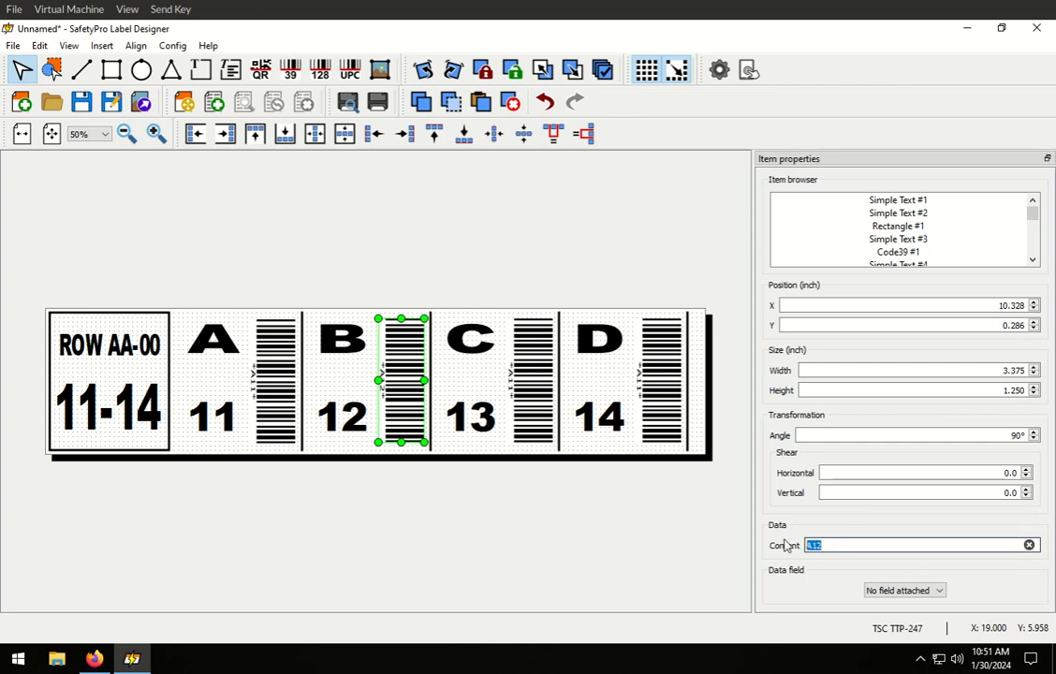
{"action": "type", "text": "B12"}
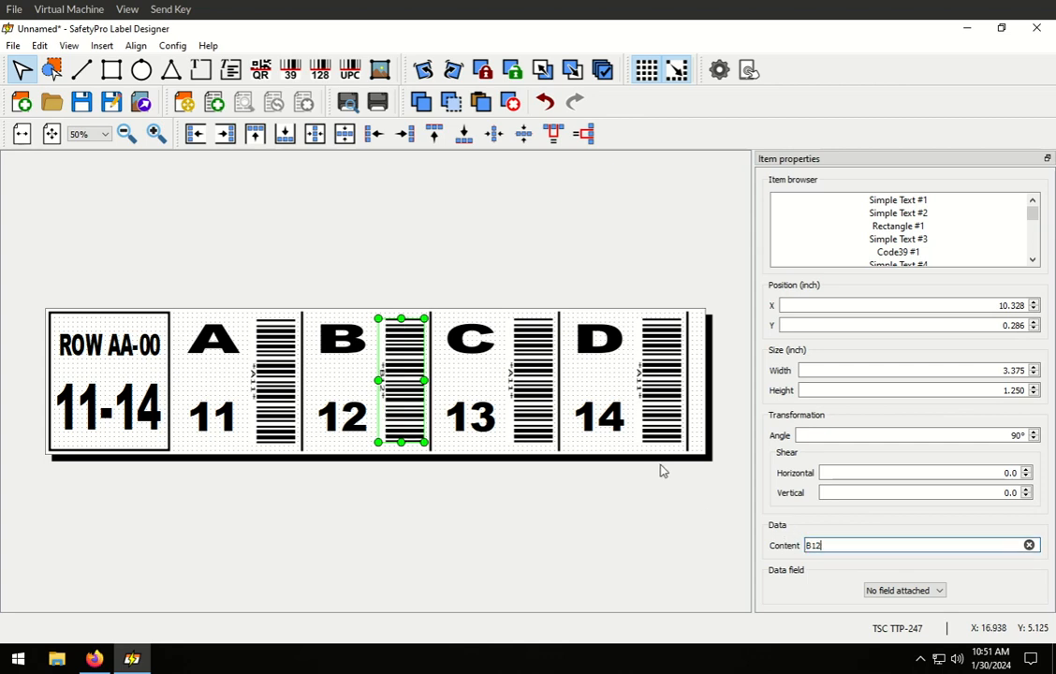
{"action": "left_click", "coordinate": [541, 388]}
{"action": "double_click", "coordinate": [861, 547]}
{"action": "type", "text": "C13"}
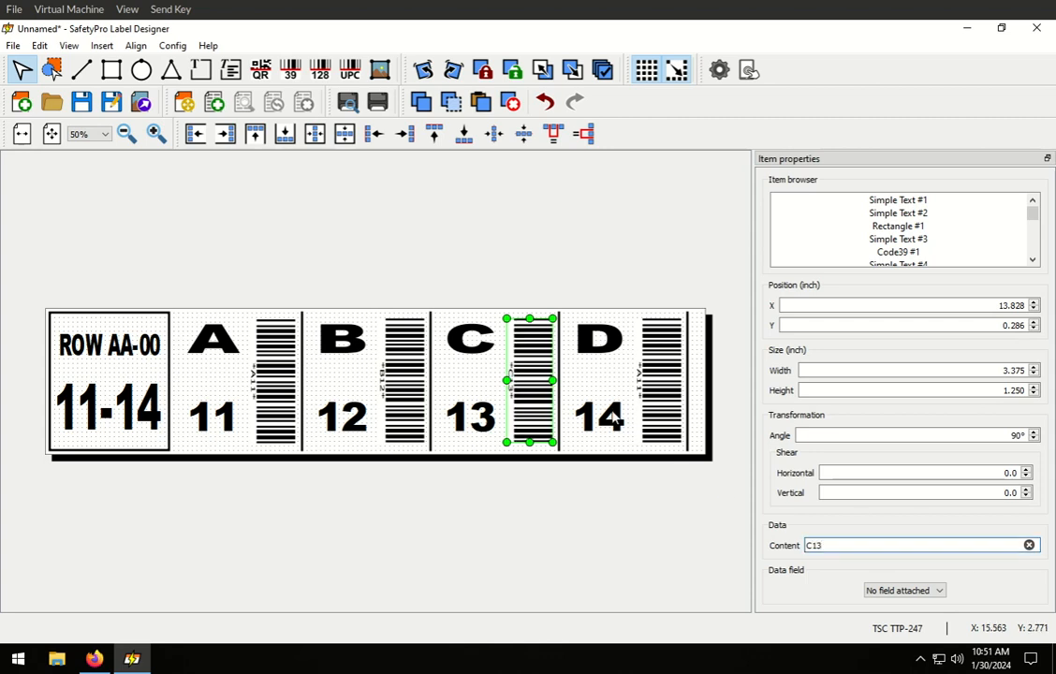
{"action": "left_click", "coordinate": [575, 388]}
{"action": "left_click", "coordinate": [661, 397]}
{"action": "double_click", "coordinate": [860, 544]}
{"action": "type", "text": "D14"}
{"action": "left_click", "coordinate": [633, 570]}
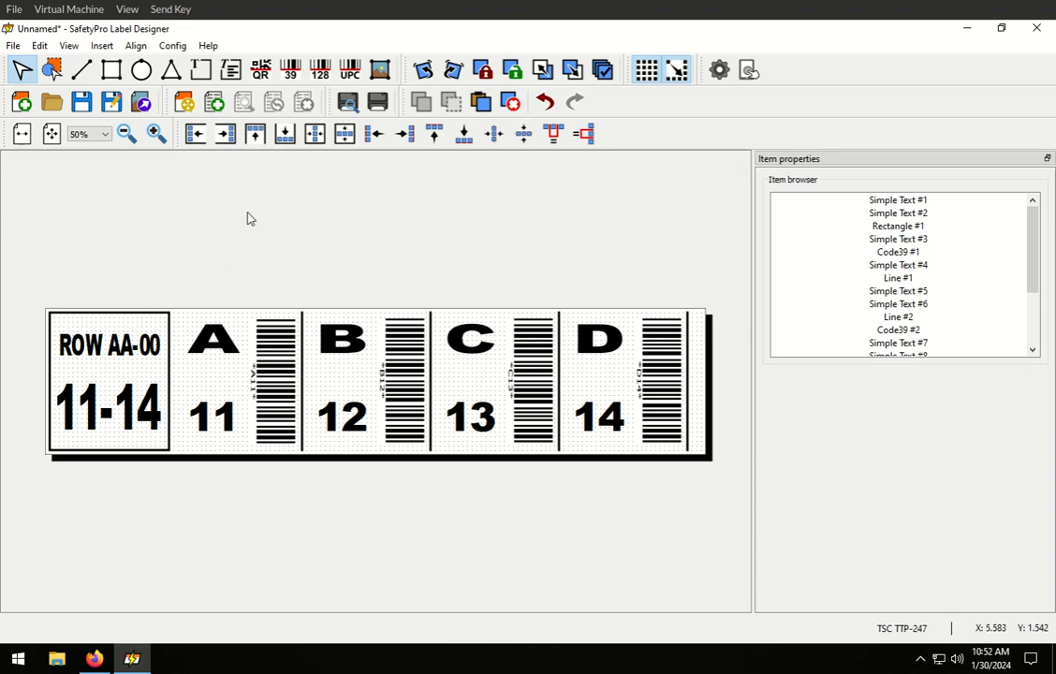
- Draw a square about 1.5 by 1.5 in over the 11 in the first section and give it a Solid fill style
{"action": "left_click", "coordinate": [116, 77]}
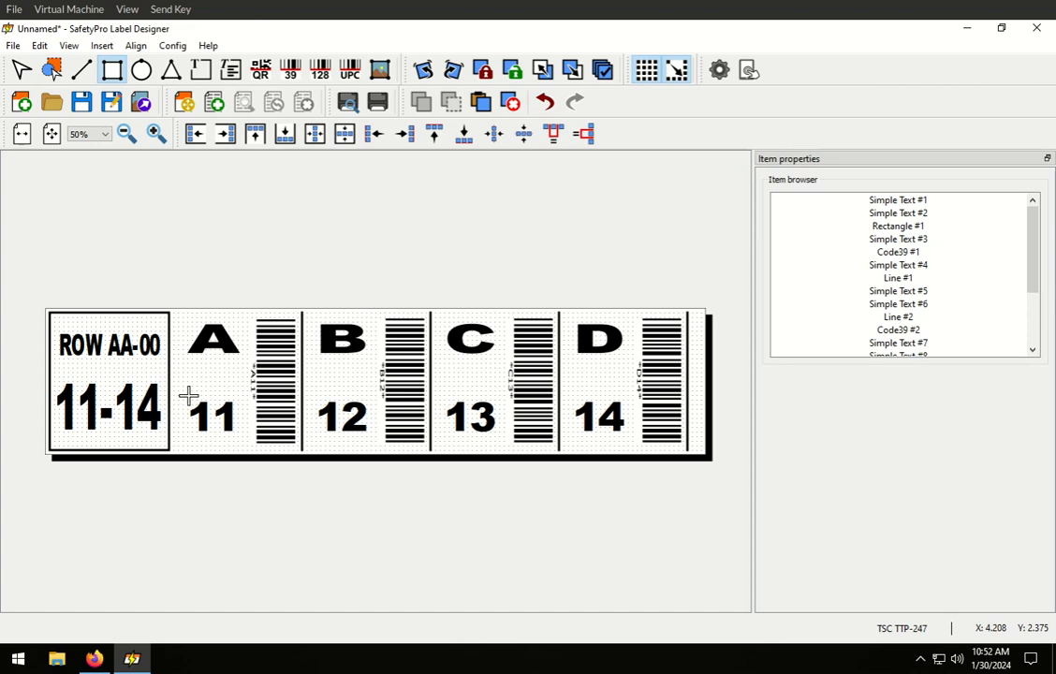
{"action": "left_click_drag", "start_coordinate": [187, 396], "coordinate": [241, 451]}
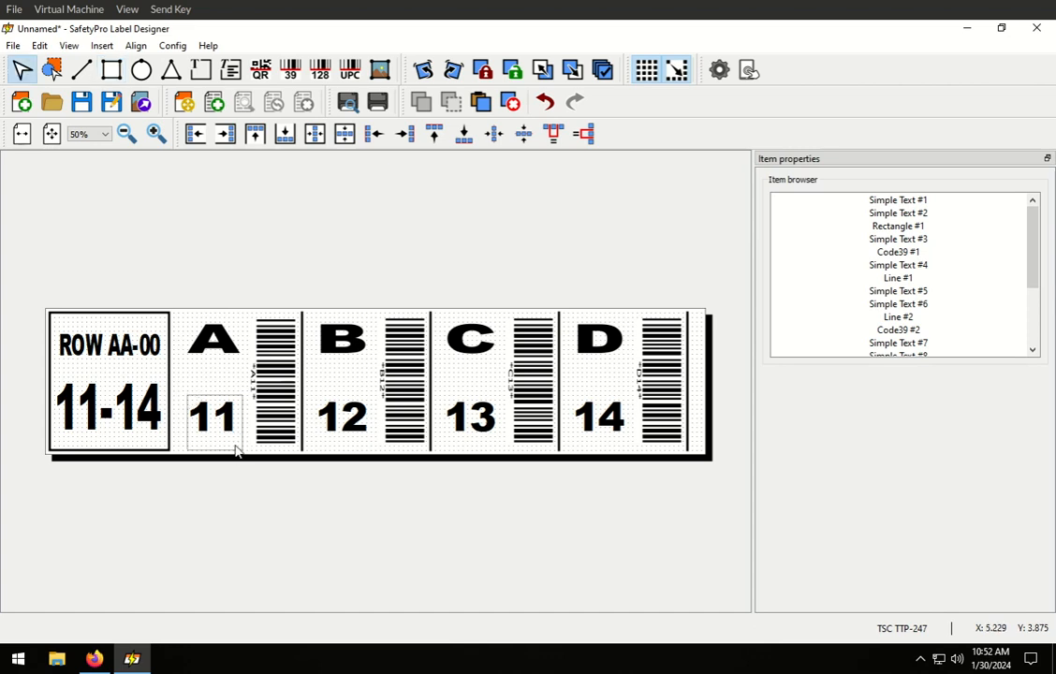
{"action": "left_click", "coordinate": [235, 451]}
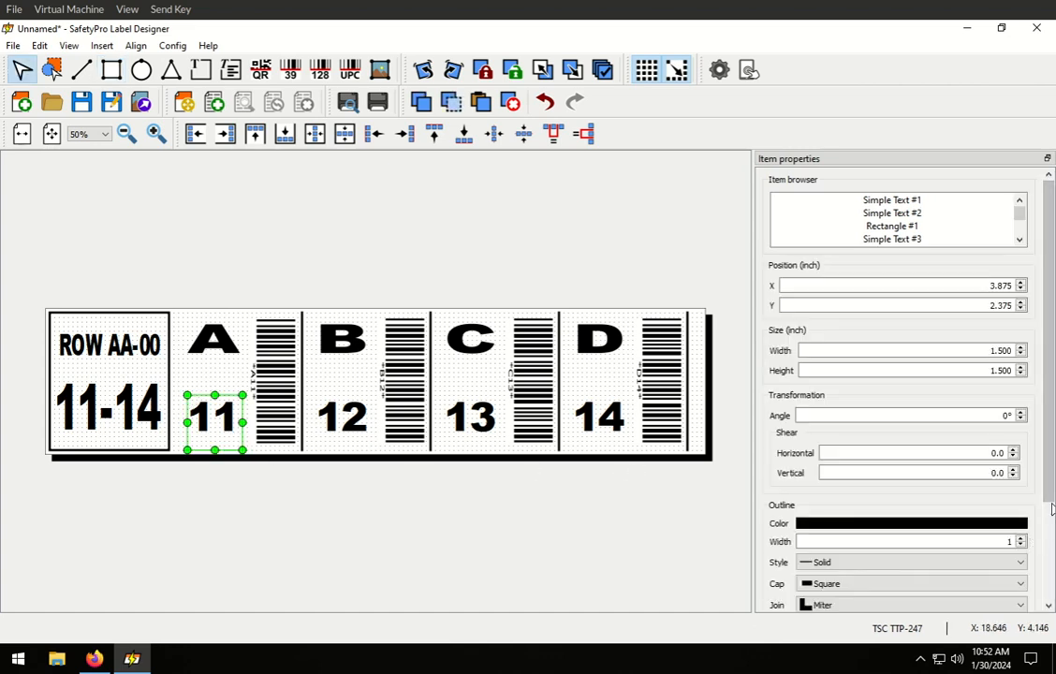
{"action": "scroll", "coordinate": [1050, 508], "scroll_direction": "down", "scroll_amount": 3}
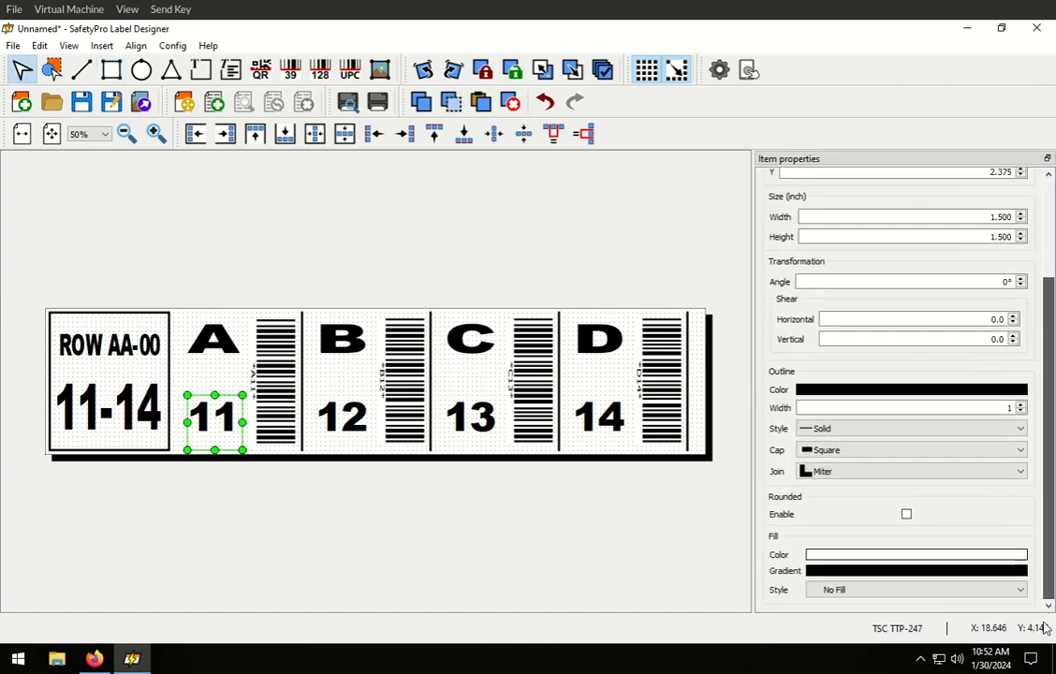
{"action": "left_click", "coordinate": [860, 597]}
{"action": "left_click", "coordinate": [866, 482]}
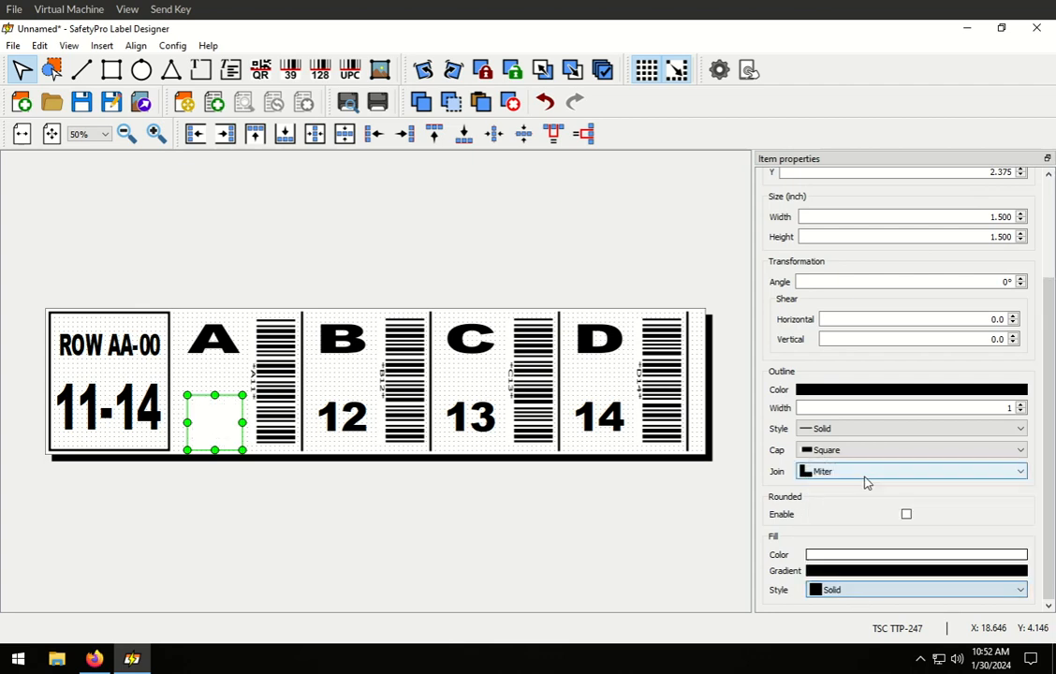
- Set the square's fill color to black, #000000
{"action": "left_click", "coordinate": [841, 556]}
{"action": "left_click", "coordinate": [669, 267]}
{"action": "left_click_drag", "start_coordinate": [670, 276], "coordinate": [669, 373]}
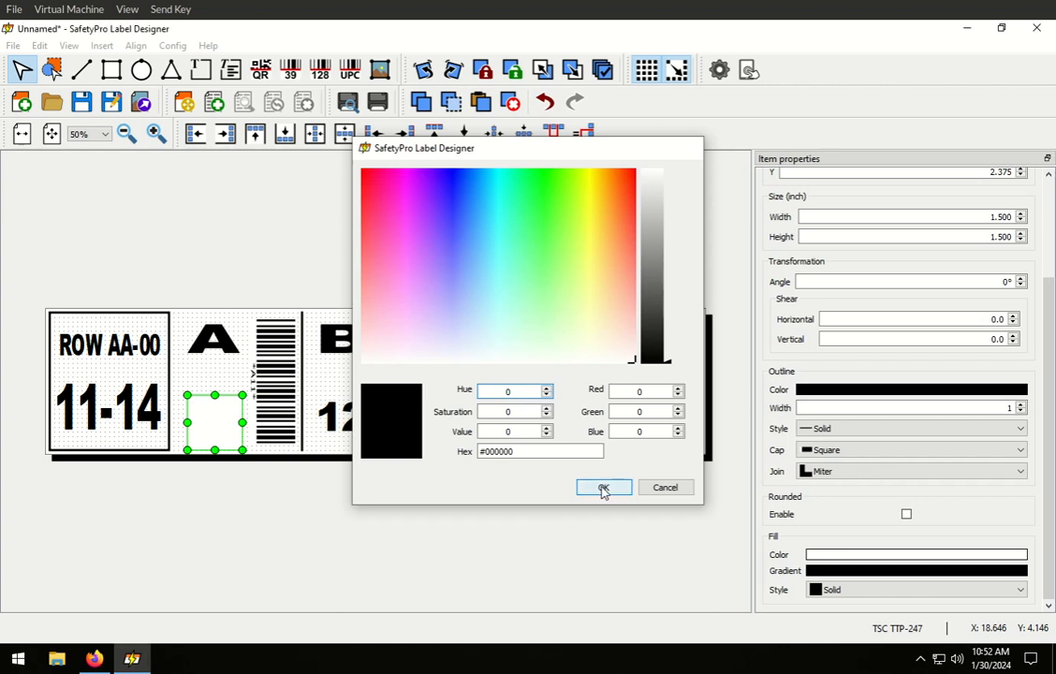
{"action": "left_click", "coordinate": [604, 487]}
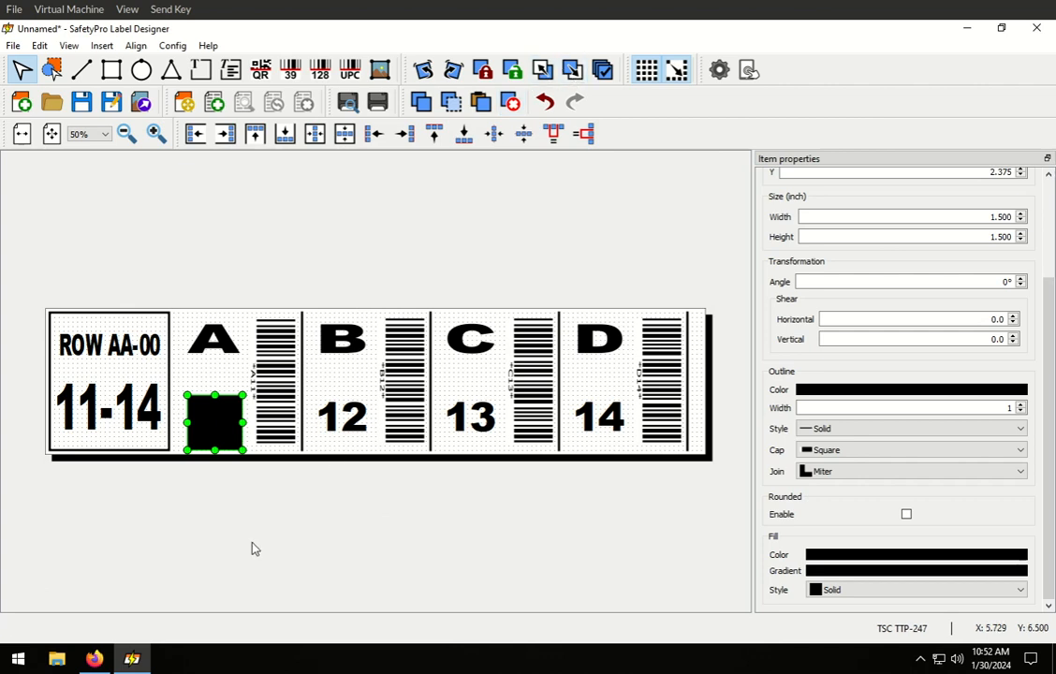
- Set the font color of the 11 text over the black square to white, #ffffff
{"action": "left_click", "coordinate": [180, 371]}
{"action": "left_click", "coordinate": [188, 384]}
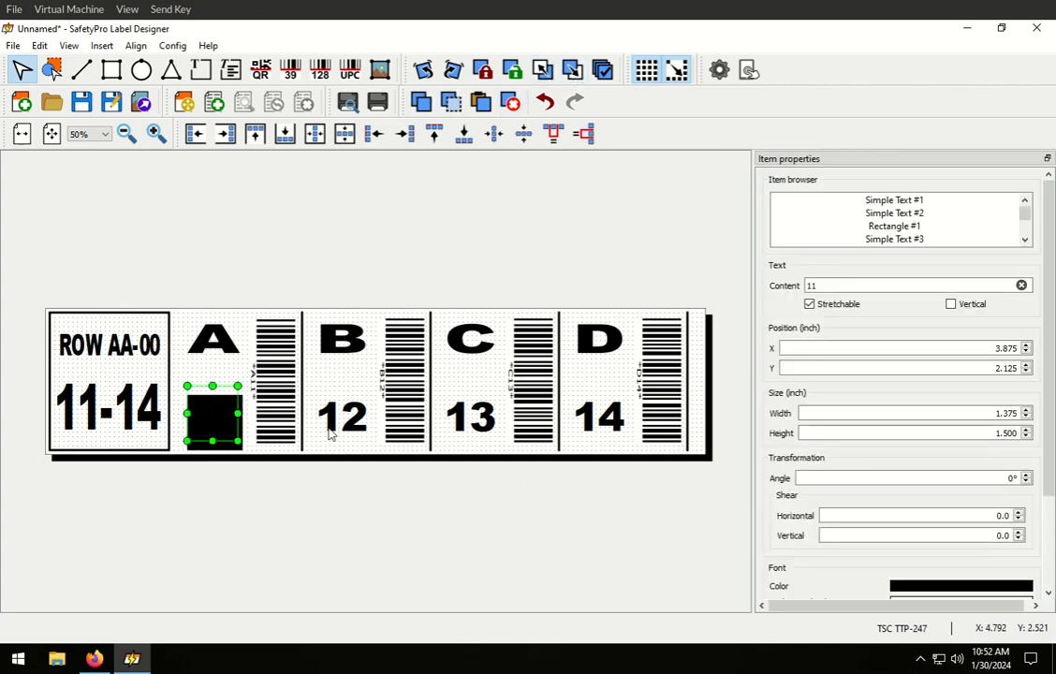
{"action": "scroll", "coordinate": [1051, 515], "scroll_direction": "down", "scroll_amount": 2}
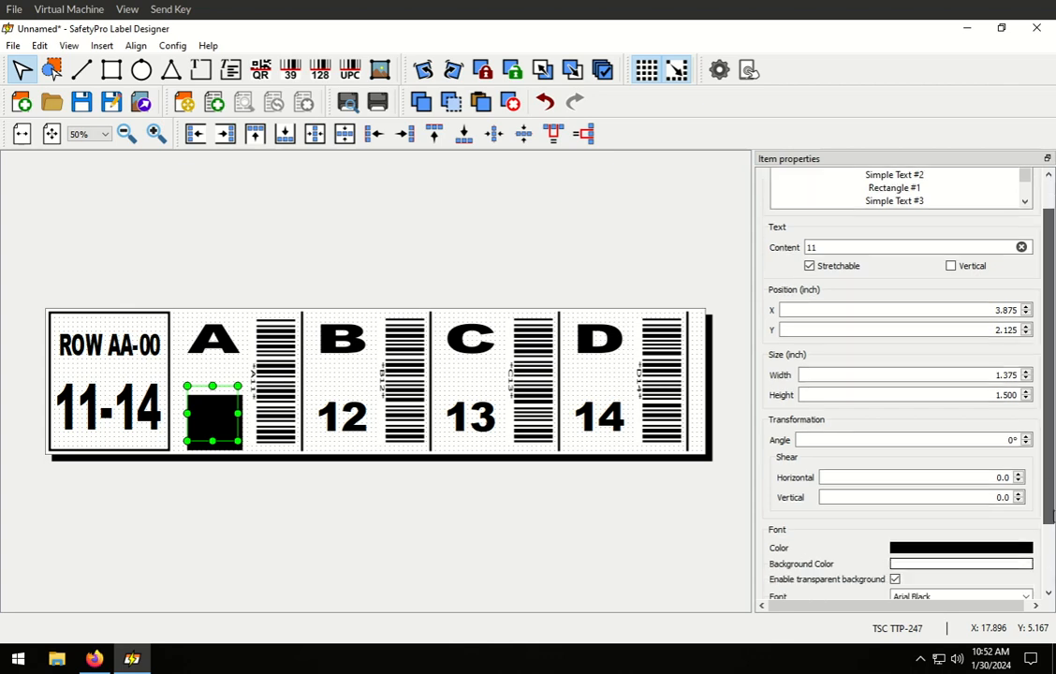
{"action": "scroll", "coordinate": [1051, 515], "scroll_direction": "down", "scroll_amount": 3}
{"action": "left_click", "coordinate": [925, 465]}
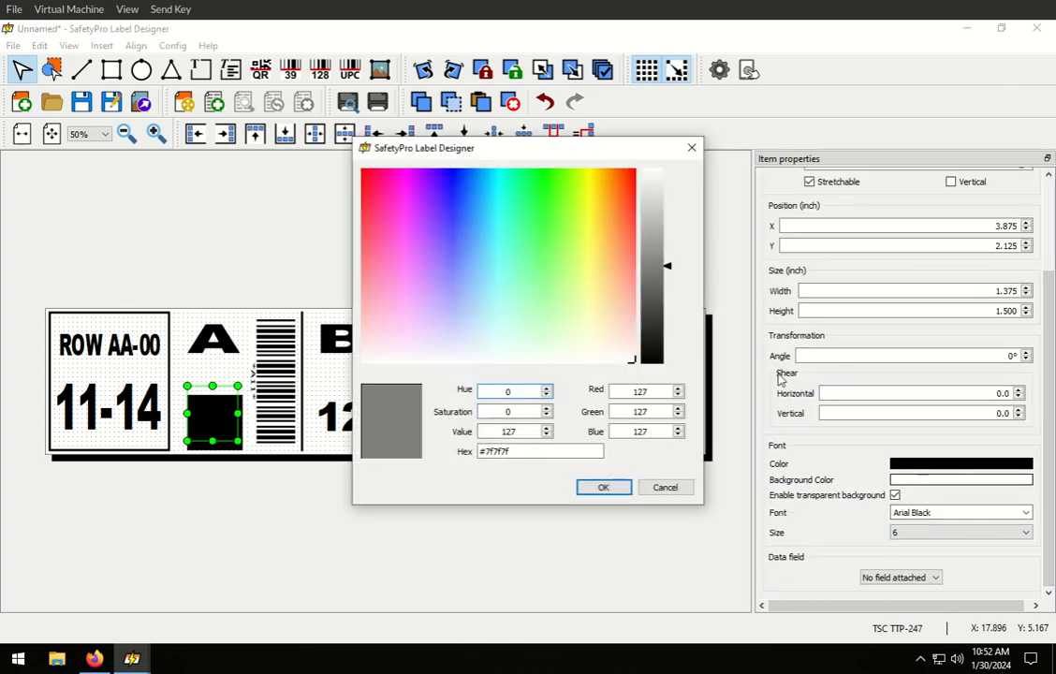
{"action": "double_click", "coordinate": [491, 452]}
{"action": "key", "text": "BackSpace"}
{"action": "type", "text": "ffffff"}
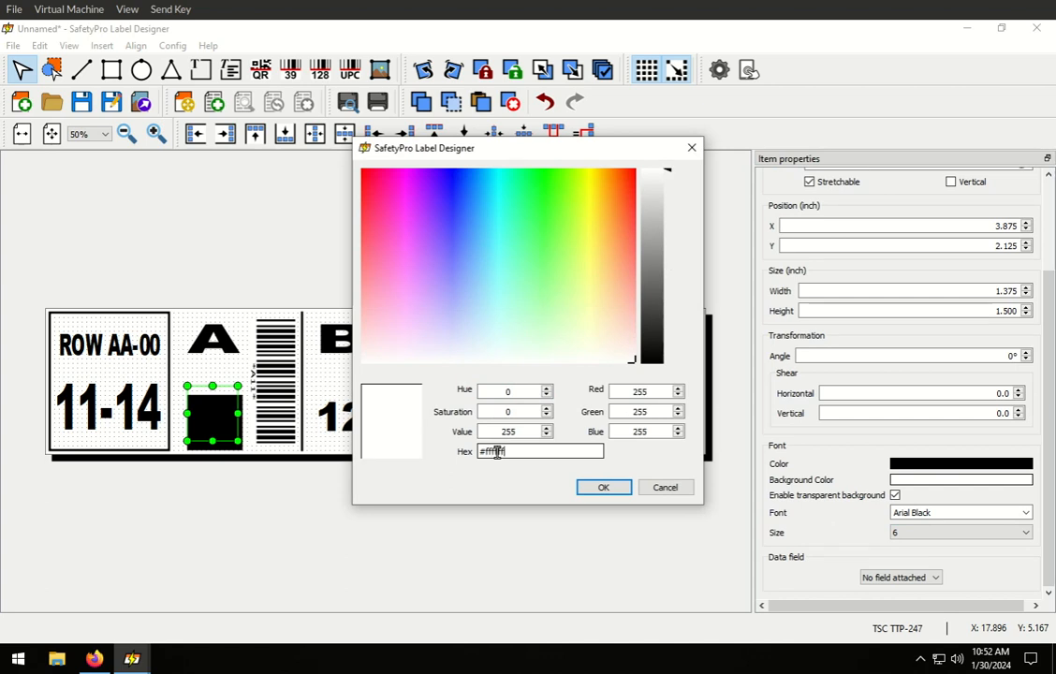
{"action": "left_click", "coordinate": [603, 487]}
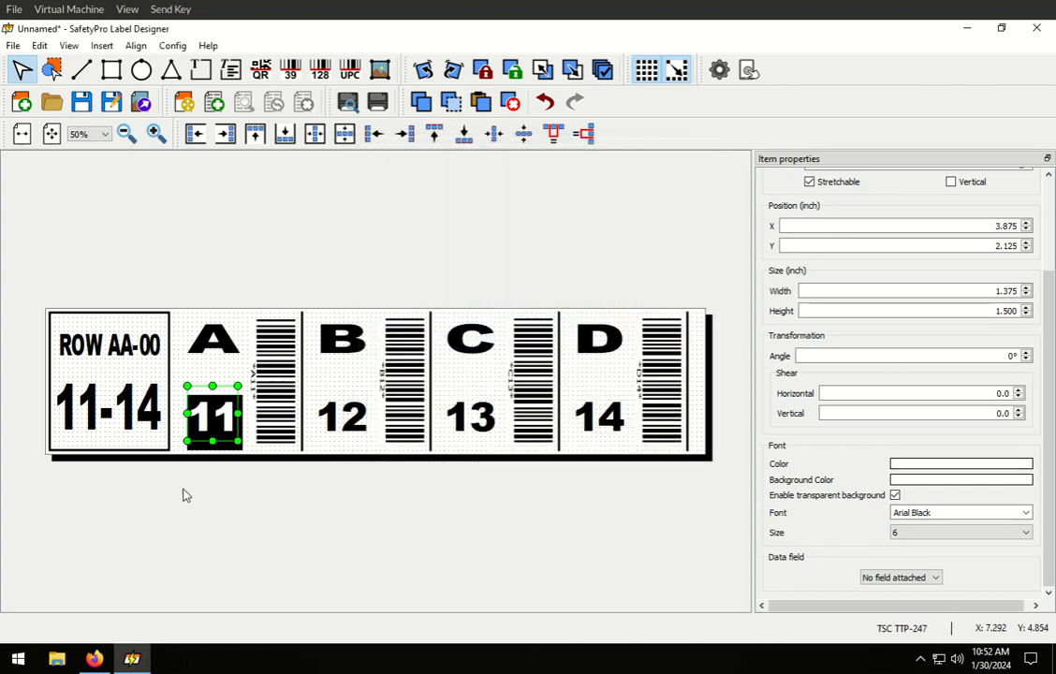
{"action": "left_click", "coordinate": [244, 504]}
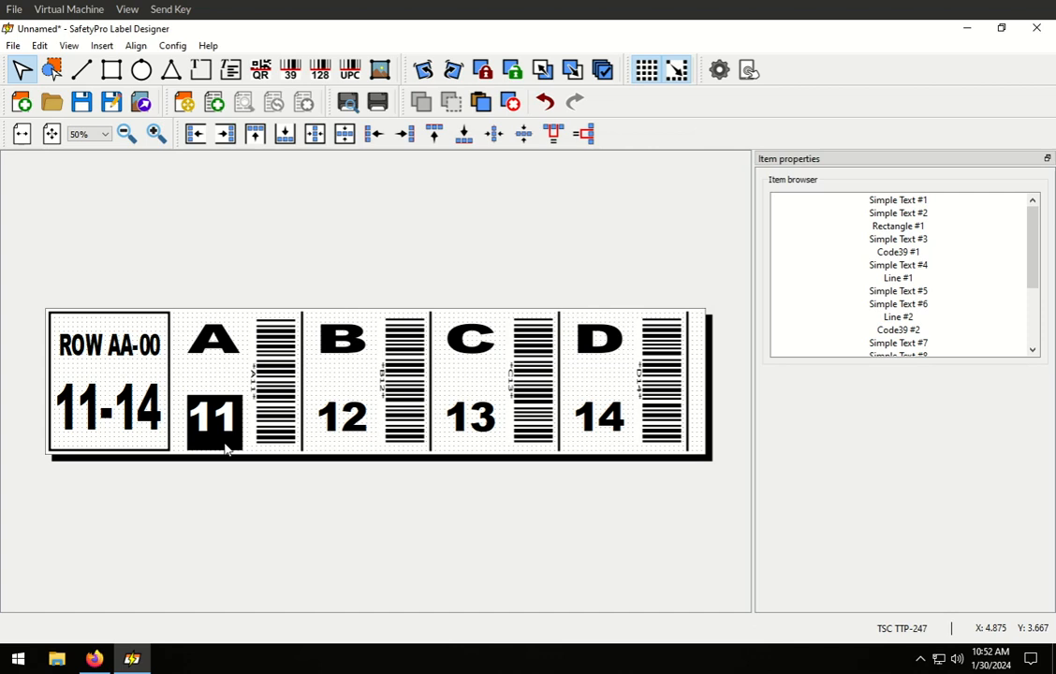
- Turn off snapping to the grid and center the black square behind the white 11, at about X 3.833, Y 2.188
{"action": "left_click", "coordinate": [224, 447]}
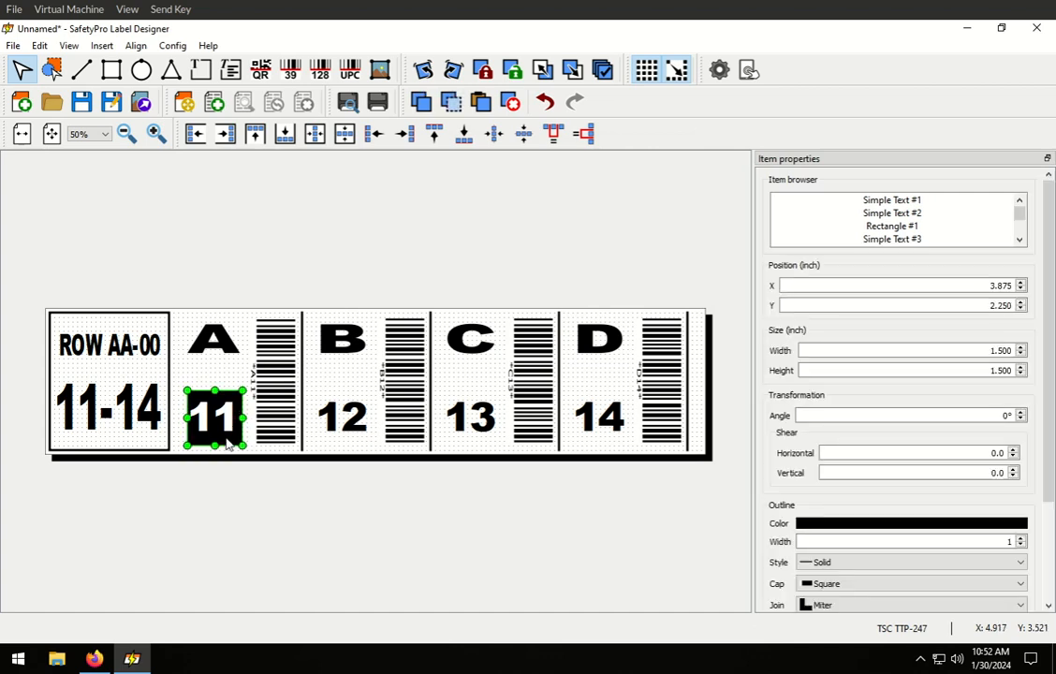
{"action": "left_click", "coordinate": [377, 219]}
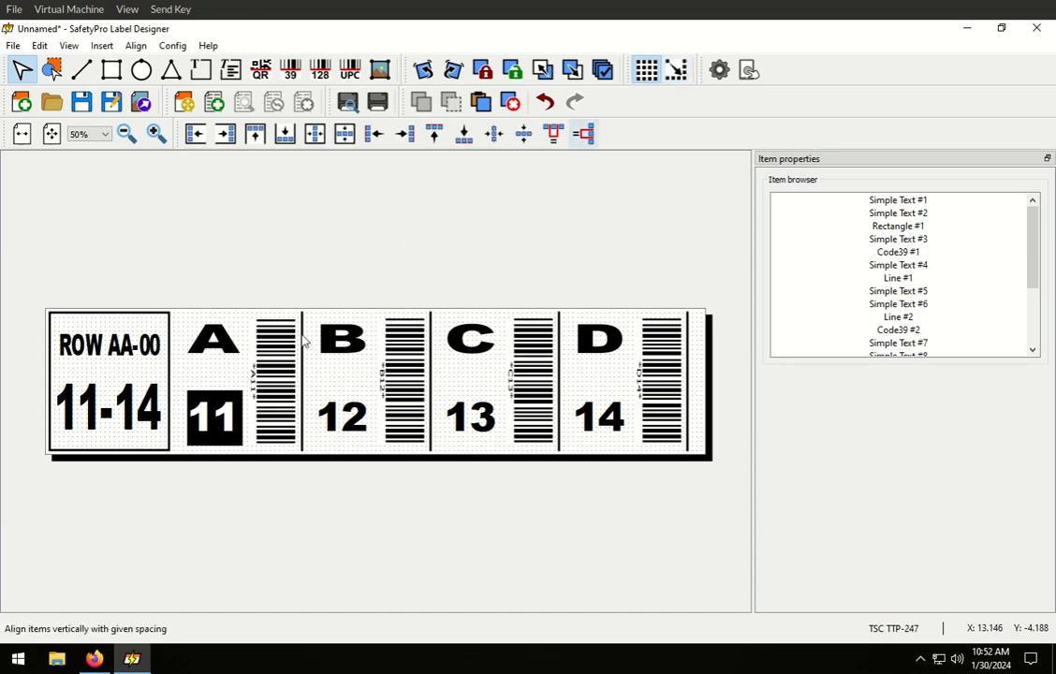
{"action": "left_click_drag", "start_coordinate": [206, 442], "coordinate": [231, 440]}
{"action": "left_click", "coordinate": [210, 446]}
{"action": "left_click", "coordinate": [241, 442]}
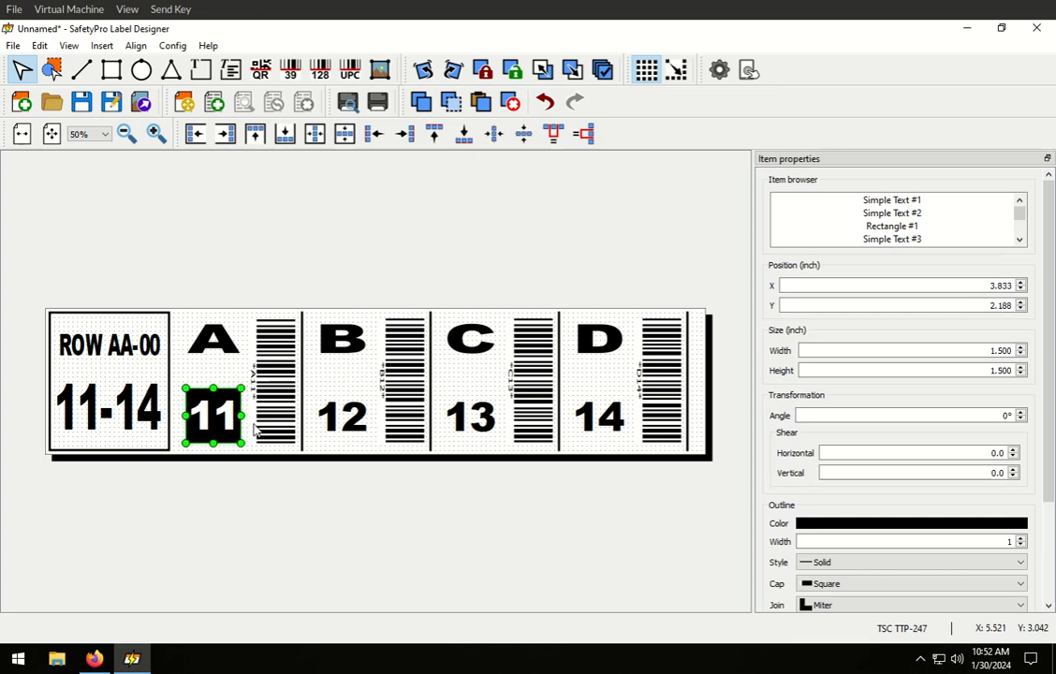
{"action": "left_click", "coordinate": [237, 500]}
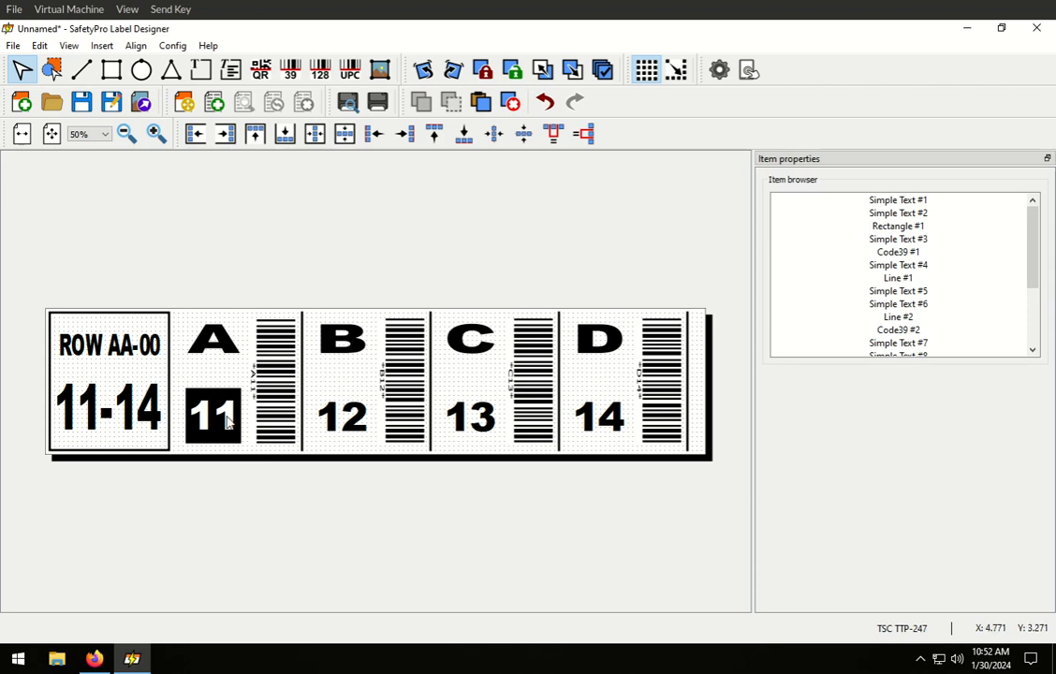
{"action": "left_click", "coordinate": [228, 421]}
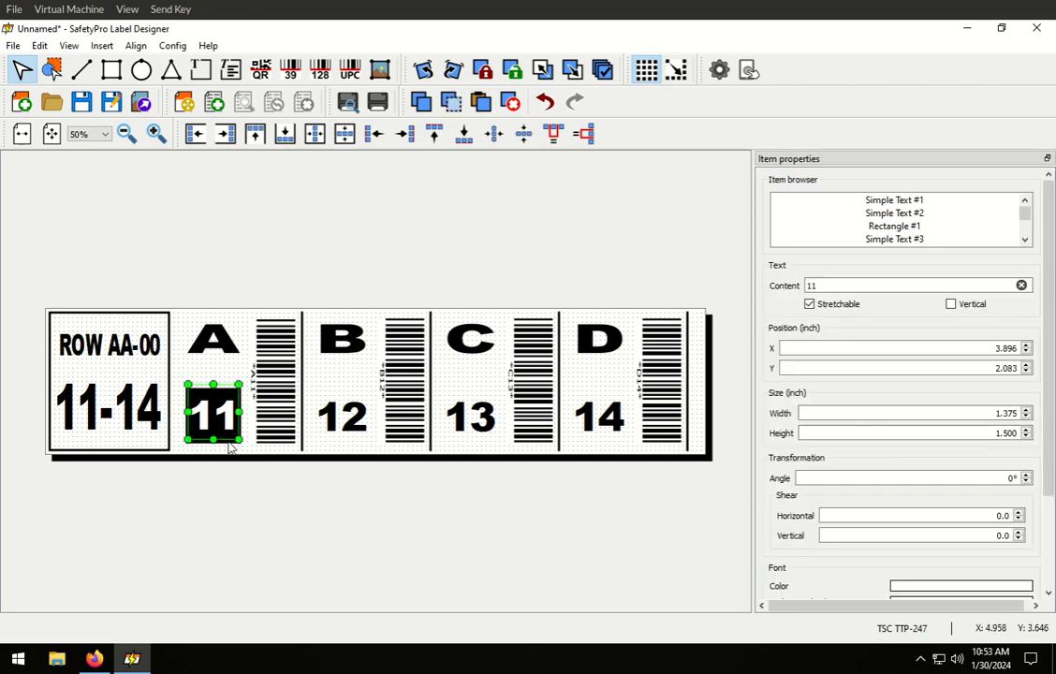
{"action": "left_click", "coordinate": [232, 444]}
{"action": "left_click", "coordinate": [235, 423]}
{"action": "left_click", "coordinate": [235, 447]}
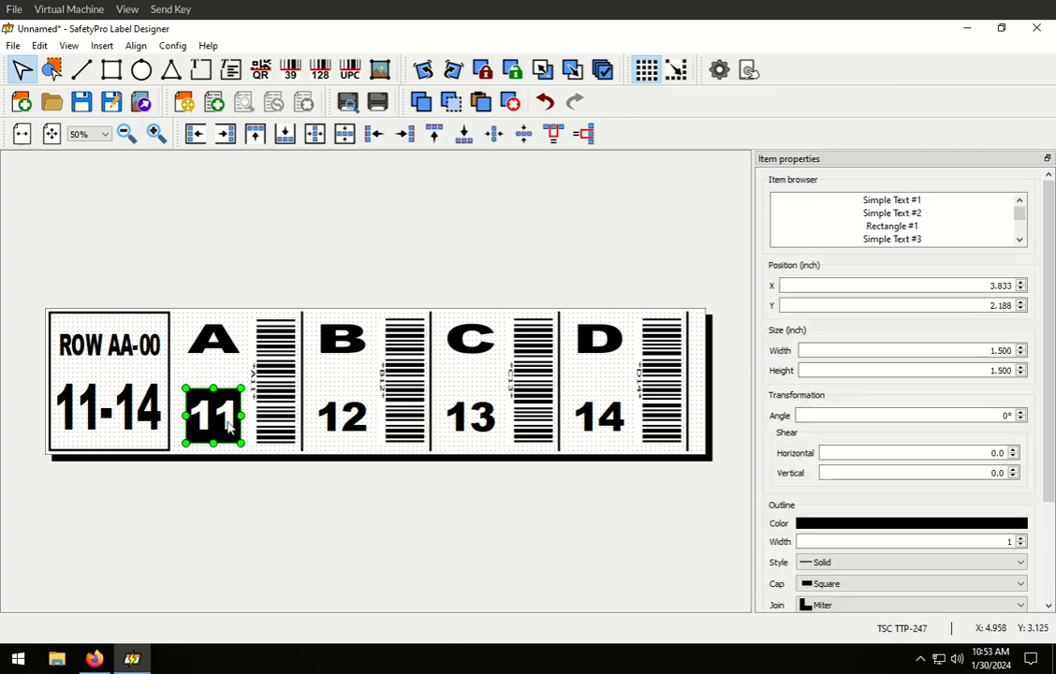
{"action": "left_click", "coordinate": [202, 376]}
{"action": "left_click", "coordinate": [304, 500]}
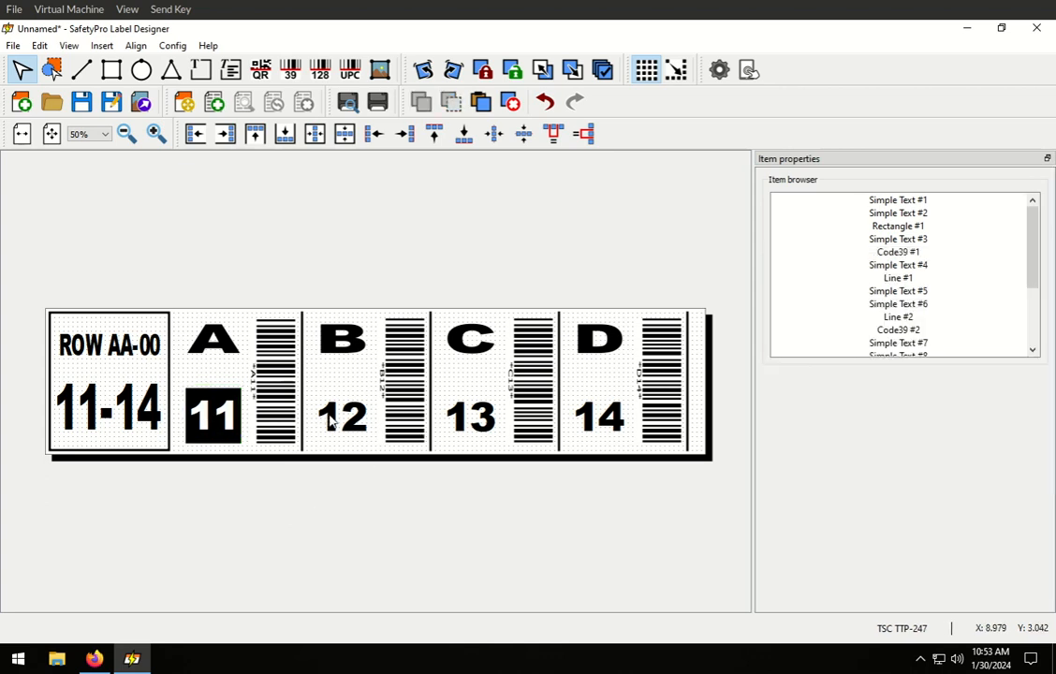
- Duplicate the black square with its white 11 and place the copy below the label under section B, at about X 7.333, Y 4.625
{"action": "left_click_drag", "start_coordinate": [156, 489], "coordinate": [253, 358]}
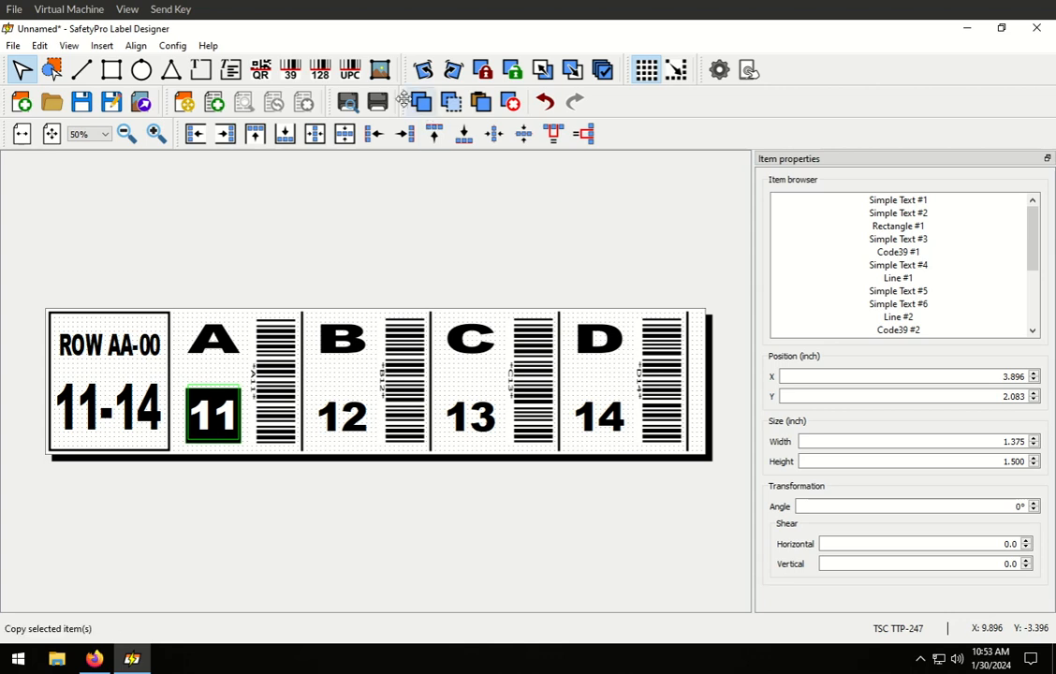
{"action": "left_click", "coordinate": [235, 561]}
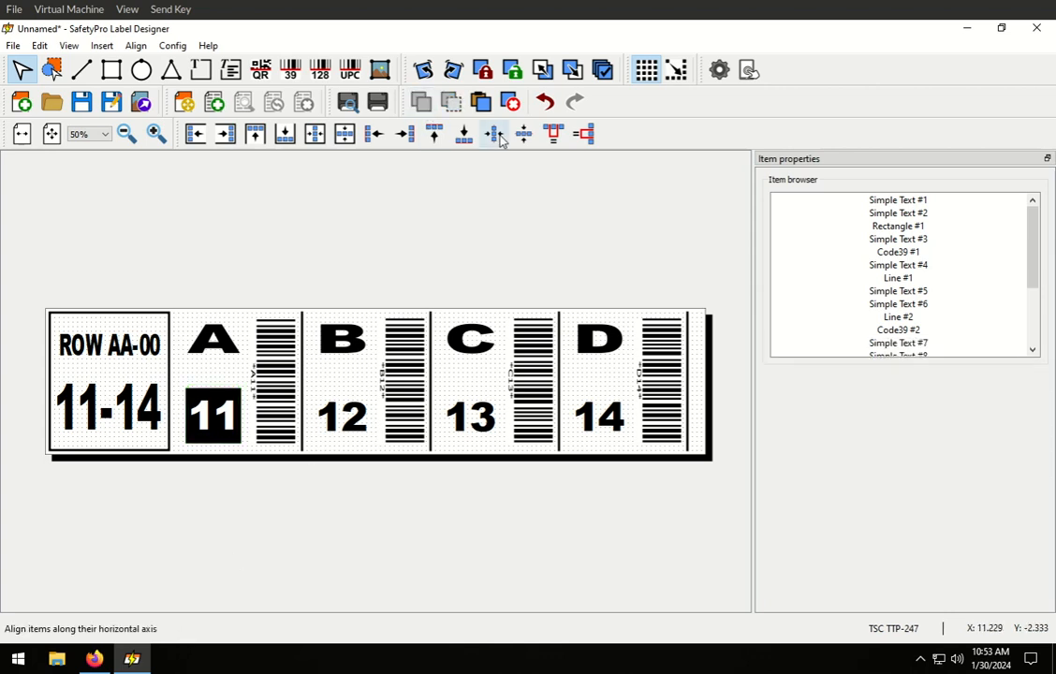
{"action": "left_click", "coordinate": [485, 103]}
{"action": "left_click_drag", "start_coordinate": [272, 491], "coordinate": [197, 397]}
{"action": "left_click_drag", "start_coordinate": [230, 453], "coordinate": [338, 529]}
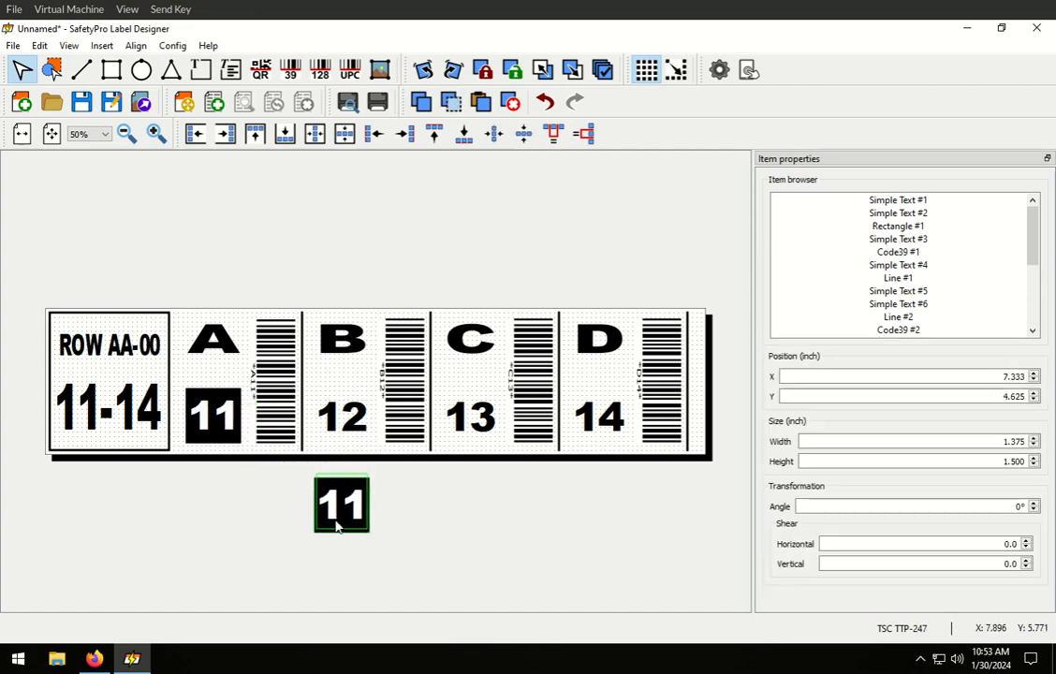
- Delete the black 12, 13 and 14 number texts from sections B, C and D
{"action": "left_click", "coordinate": [356, 419]}
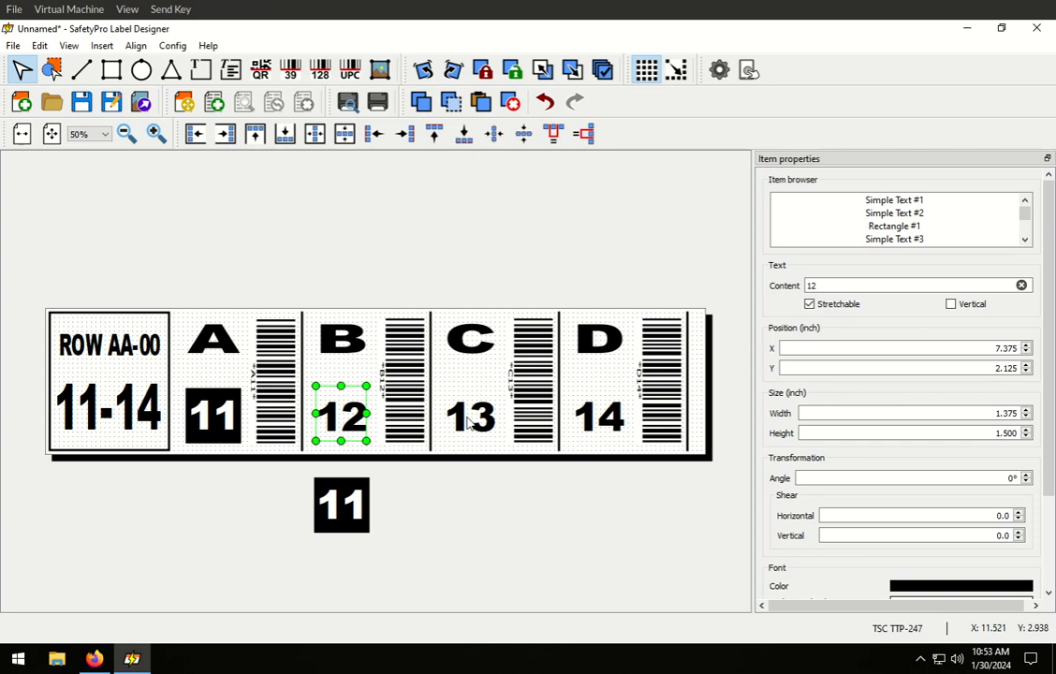
{"action": "left_click", "coordinate": [463, 421], "text": "shift"}
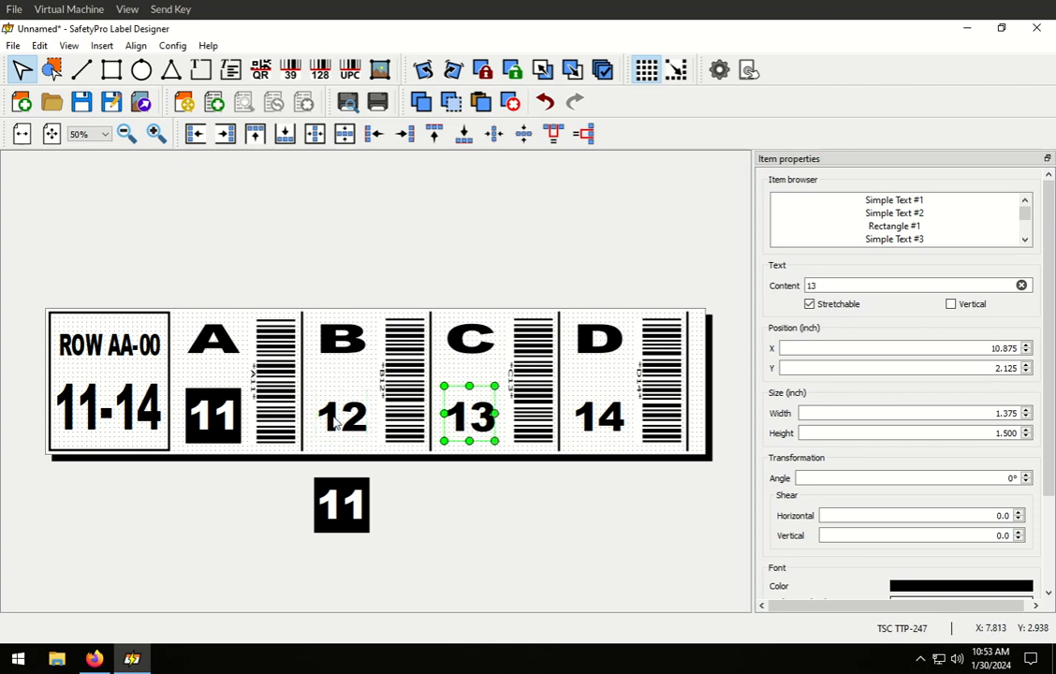
{"action": "left_click", "coordinate": [616, 422], "text": "shift"}
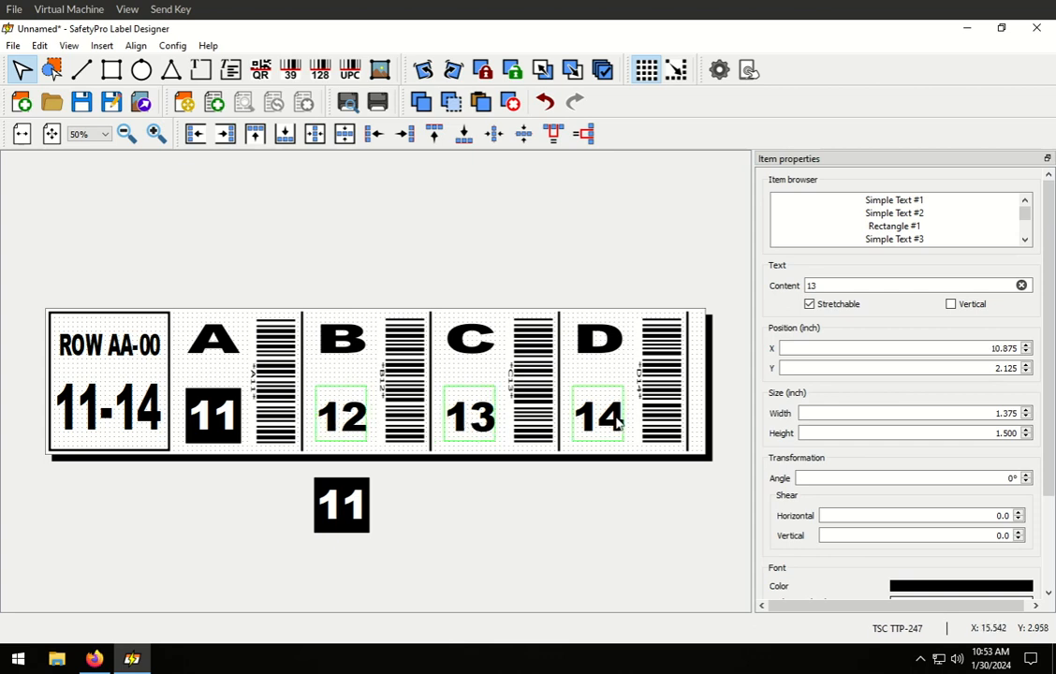
{"action": "key", "text": "Delete"}
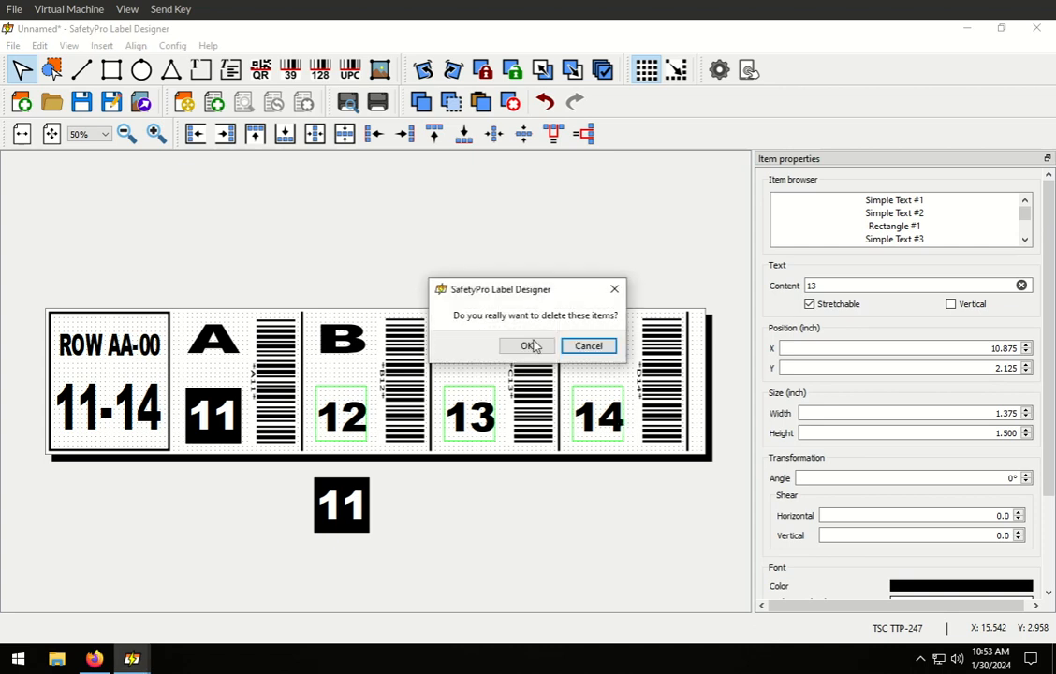
{"action": "left_click", "coordinate": [530, 346]}
- Cut the duplicate 11 block below the label and paste it back twice
{"action": "left_click", "coordinate": [323, 487]}
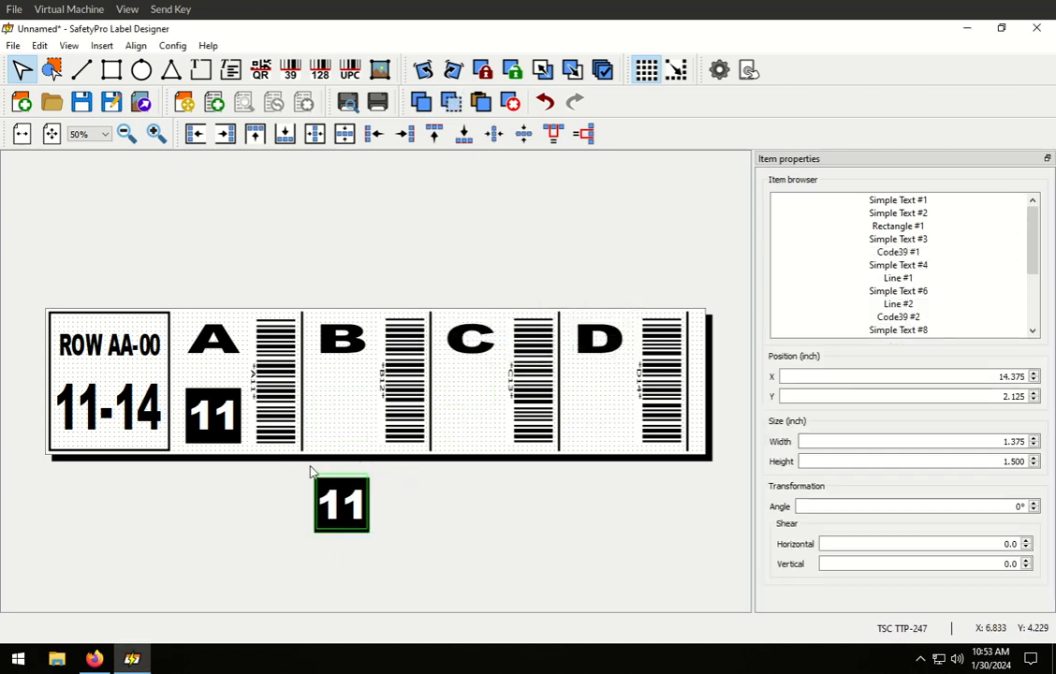
{"action": "left_click", "coordinate": [452, 101]}
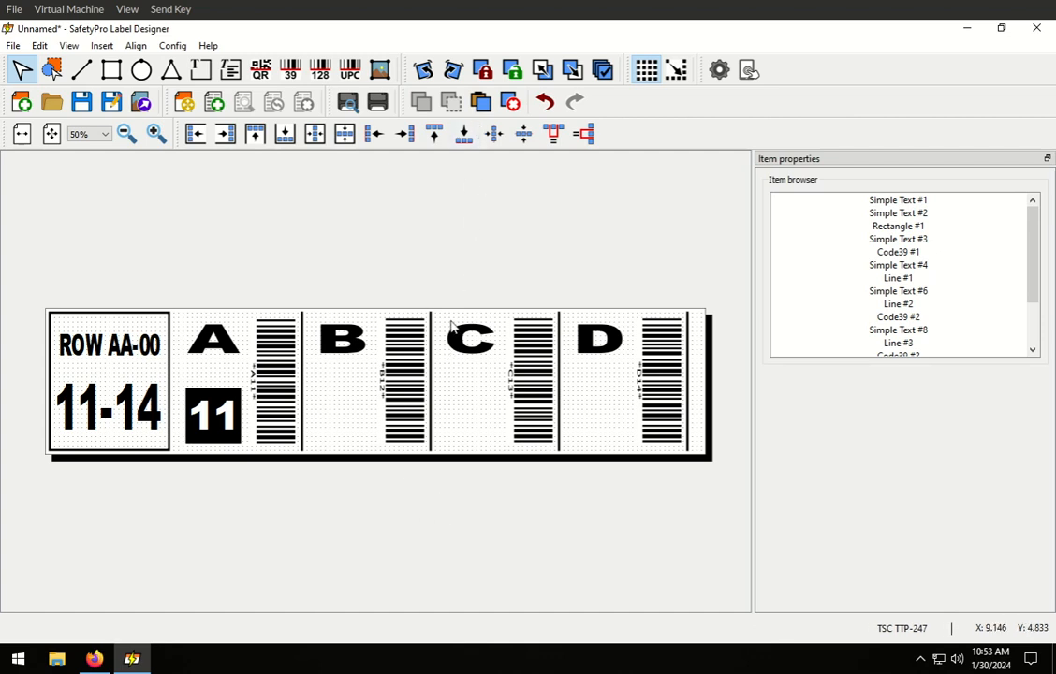
{"action": "left_click", "coordinate": [127, 134]}
{"action": "left_click", "coordinate": [126, 134]}
{"action": "left_click", "coordinate": [156, 134]}
{"action": "left_click", "coordinate": [155, 134]}
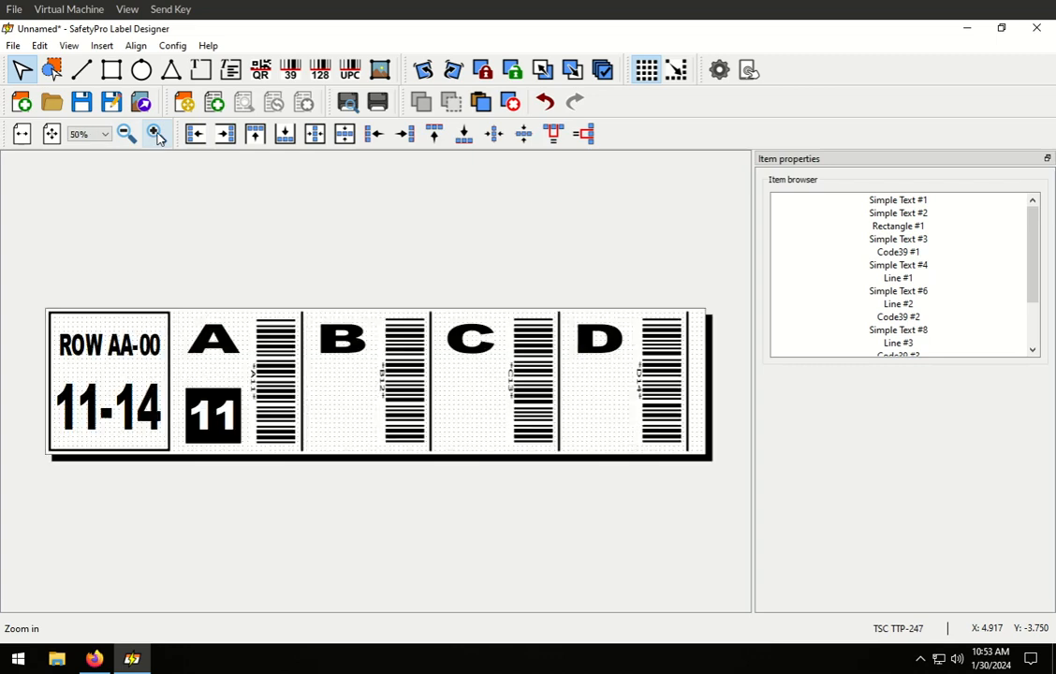
{"action": "left_click", "coordinate": [482, 103]}
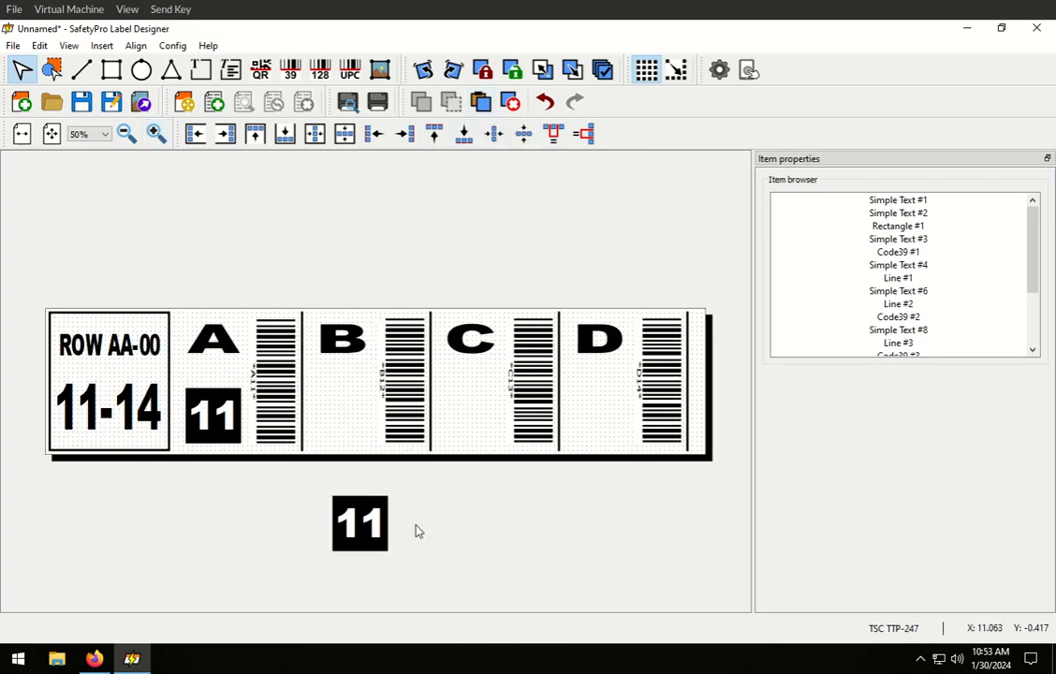
{"action": "left_click", "coordinate": [481, 102]}
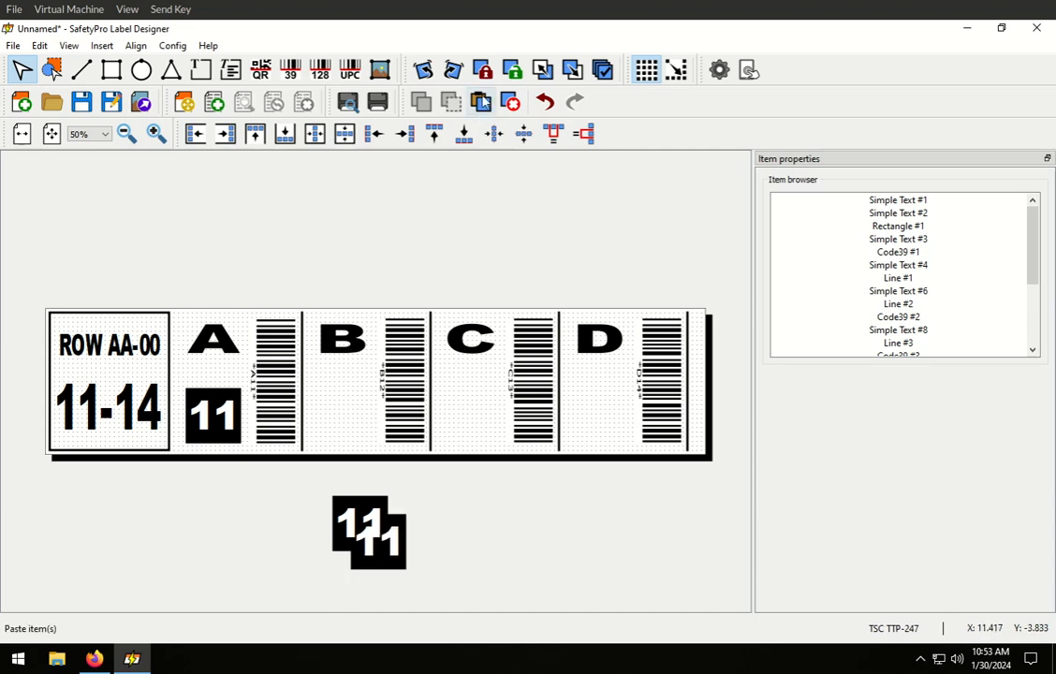
- Move one pasted 11 block below section D, at about X 14.25, Y 4.708, and paste a third block below section C, at about X 11.292, Y 5.25
{"action": "mouse_move", "coordinate": [476, 587]}
{"action": "left_mouse_down"}
{"action": "mouse_move", "coordinate": [323, 514]}
{"action": "mouse_move", "coordinate": [321, 498]}
{"action": "left_mouse_up"}
{"action": "mouse_move", "coordinate": [400, 555]}
{"action": "left_mouse_down"}
{"action": "mouse_move", "coordinate": [526, 521]}
{"action": "mouse_move", "coordinate": [604, 535]}
{"action": "mouse_move", "coordinate": [651, 515]}
{"action": "left_mouse_up"}
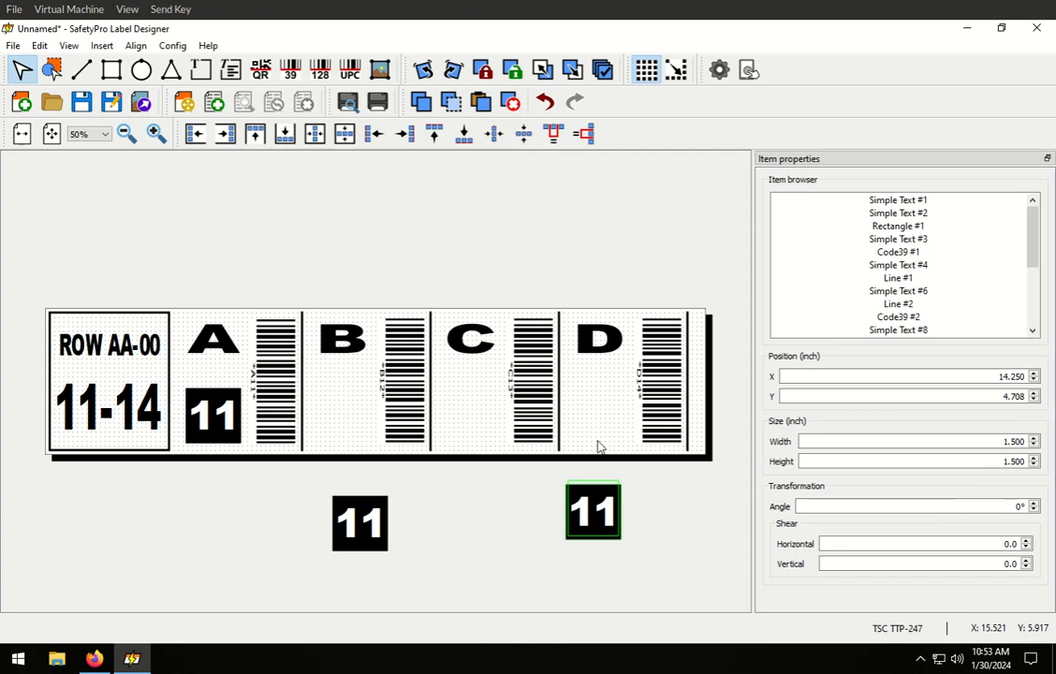
{"action": "left_click", "coordinate": [485, 105]}
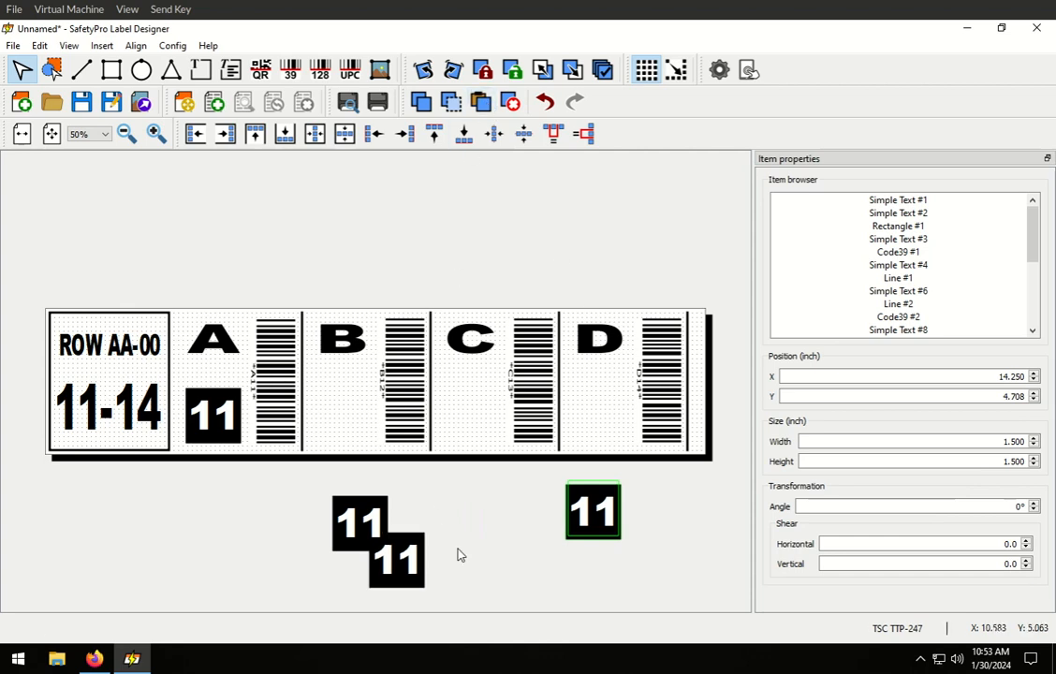
{"action": "left_click_drag", "start_coordinate": [446, 603], "coordinate": [360, 525]}
{"action": "left_click_drag", "start_coordinate": [400, 562], "coordinate": [489, 534]}
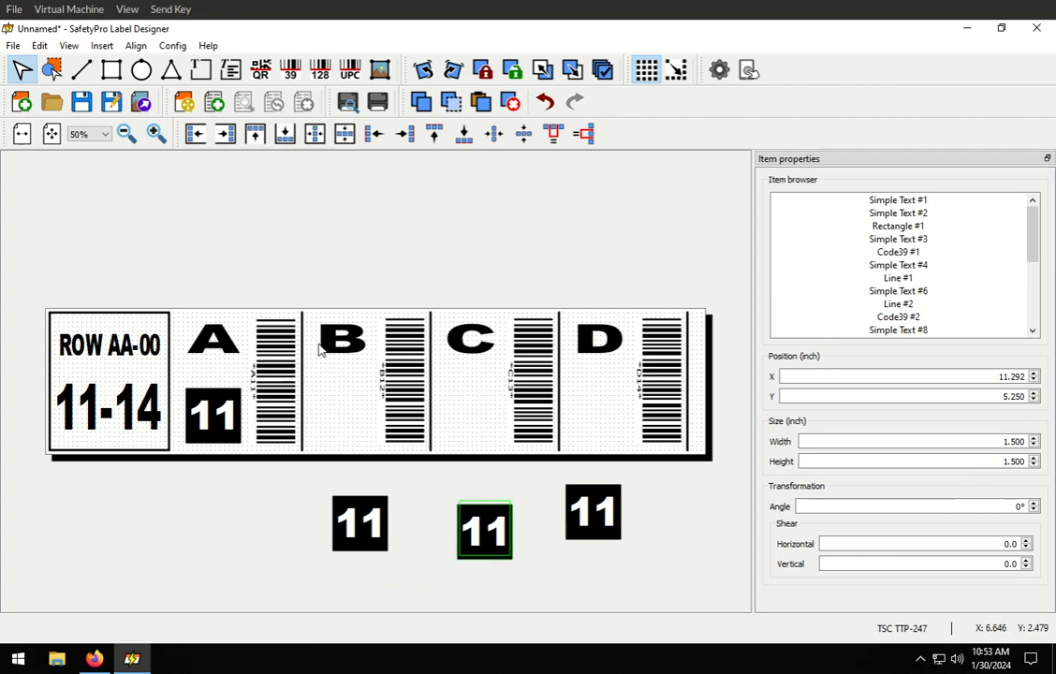
- Change the white text of the three pasted blocks to 12 below section B, 13 below section C and 14 below section D
{"action": "left_click_drag", "start_coordinate": [396, 580], "coordinate": [309, 486]}
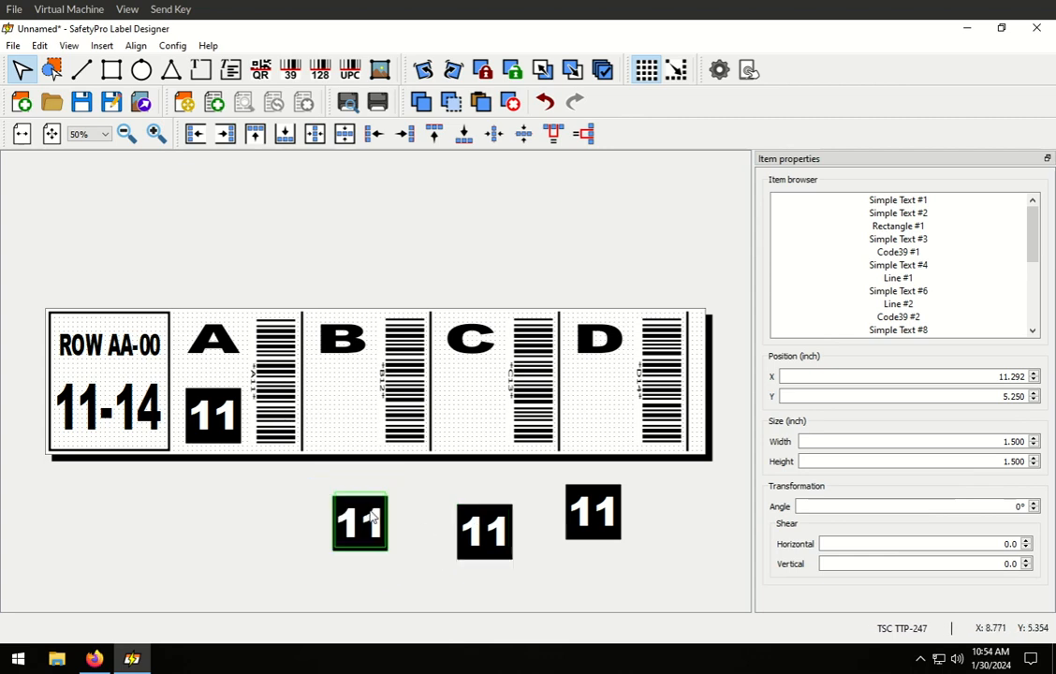
{"action": "left_click", "coordinate": [361, 523]}
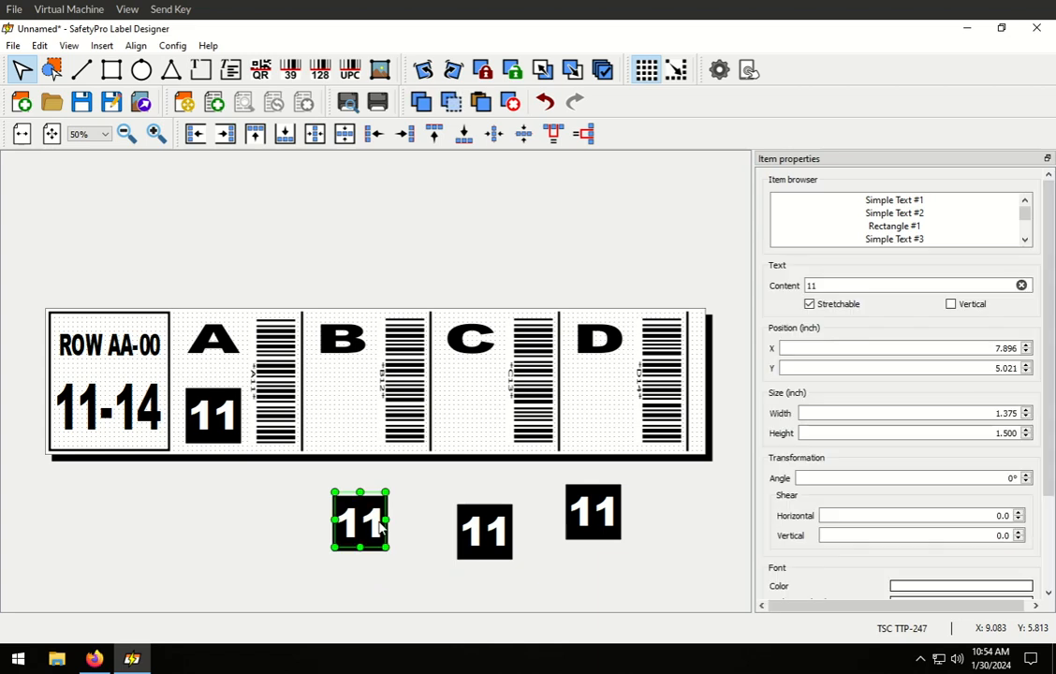
{"action": "left_click_drag", "start_coordinate": [878, 286], "coordinate": [773, 281]}
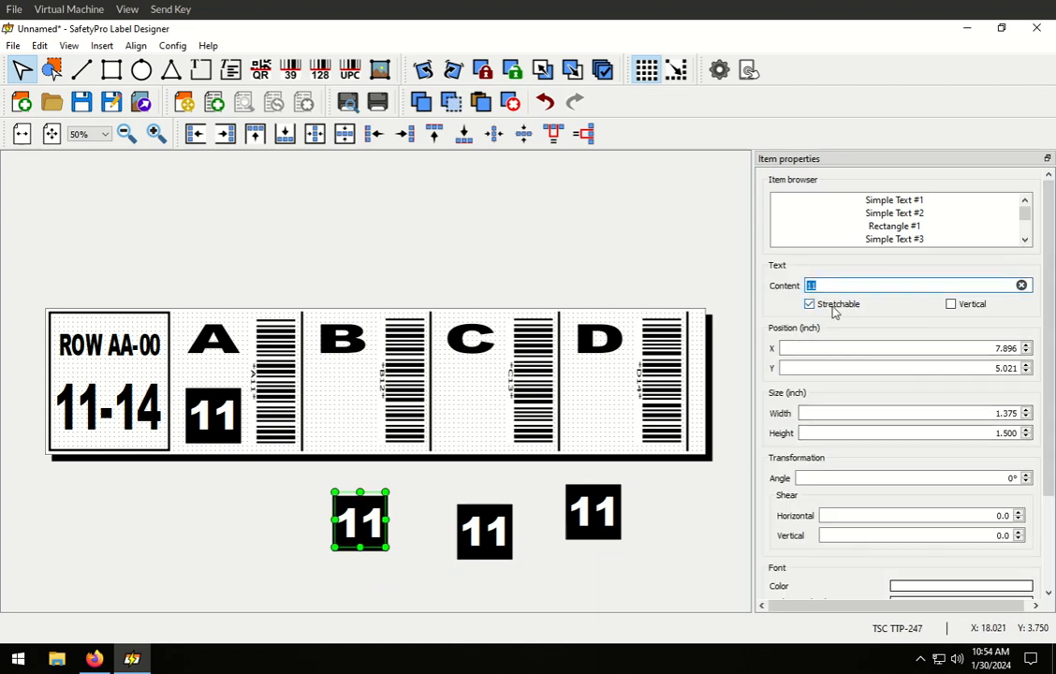
{"action": "type", "text": "12"}
{"action": "left_click", "coordinate": [495, 535]}
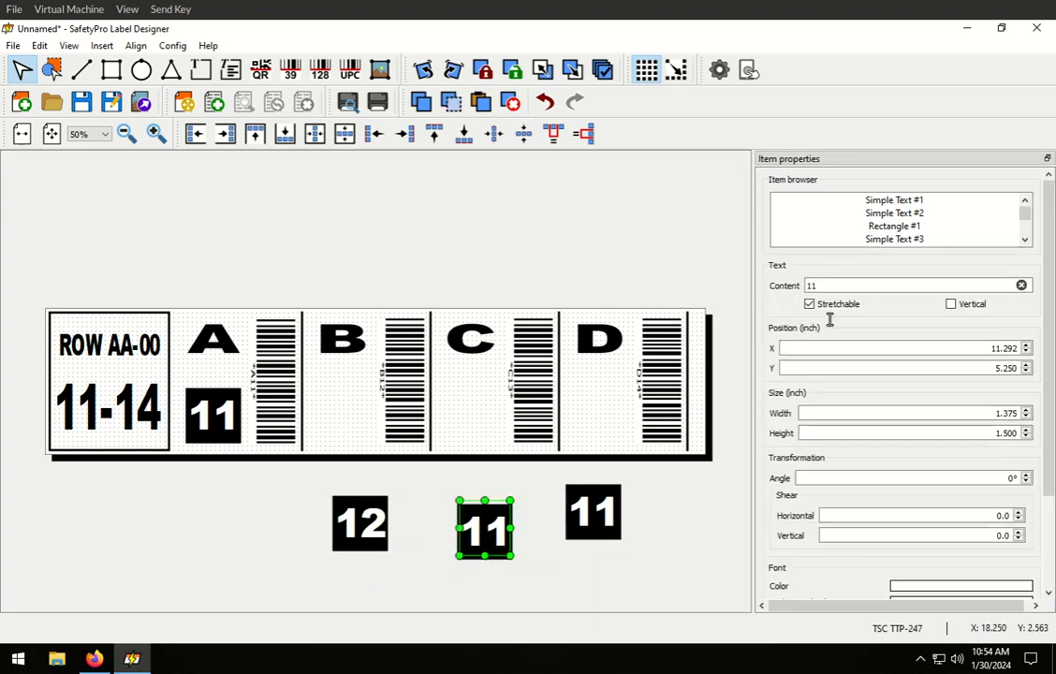
{"action": "left_click_drag", "start_coordinate": [843, 286], "coordinate": [808, 286]}
{"action": "type", "text": "13"}
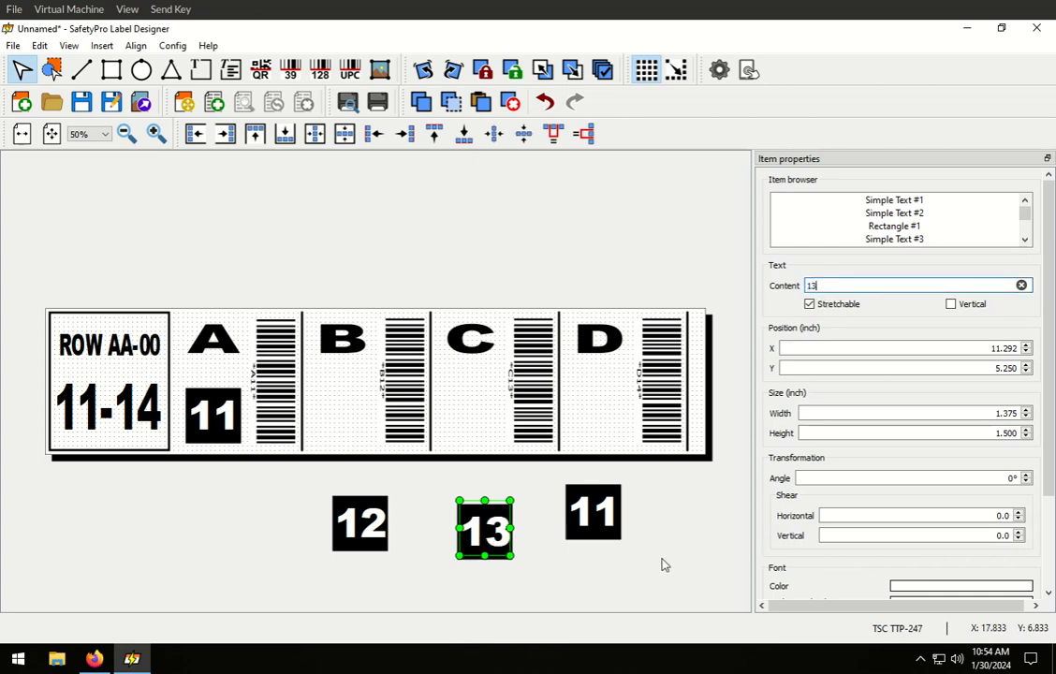
{"action": "left_click", "coordinate": [661, 565]}
{"action": "left_click", "coordinate": [593, 512]}
{"action": "left_click_drag", "start_coordinate": [830, 286], "coordinate": [769, 285]}
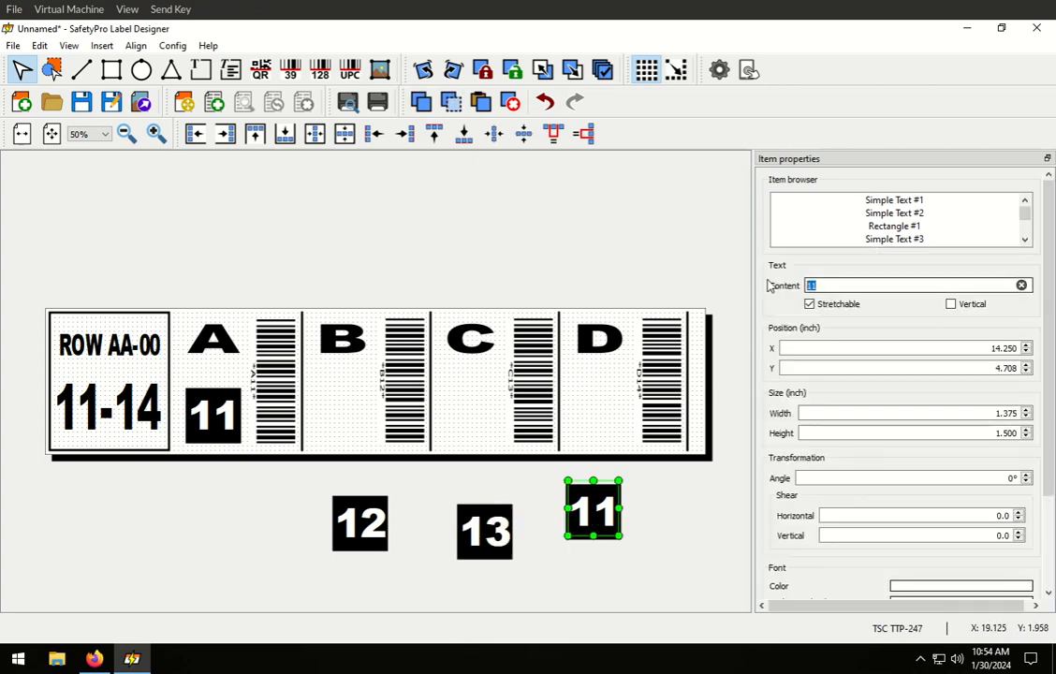
{"action": "type", "text": "14"}
{"action": "left_click", "coordinate": [632, 573]}
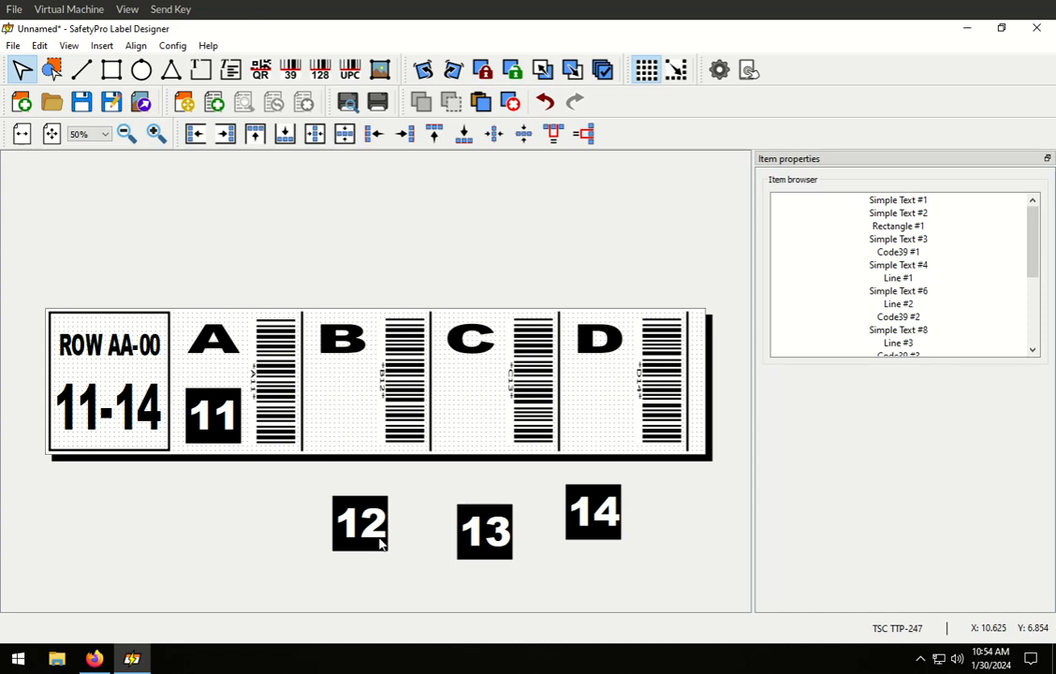
- Move the black 12 block into section B under its letter, to about X 7.354, Y 2.000, leaving grid snapping off
{"action": "left_click", "coordinate": [380, 537]}
{"action": "left_click_drag", "start_coordinate": [395, 566], "coordinate": [317, 476]}
{"action": "left_click_drag", "start_coordinate": [359, 520], "coordinate": [343, 419]}
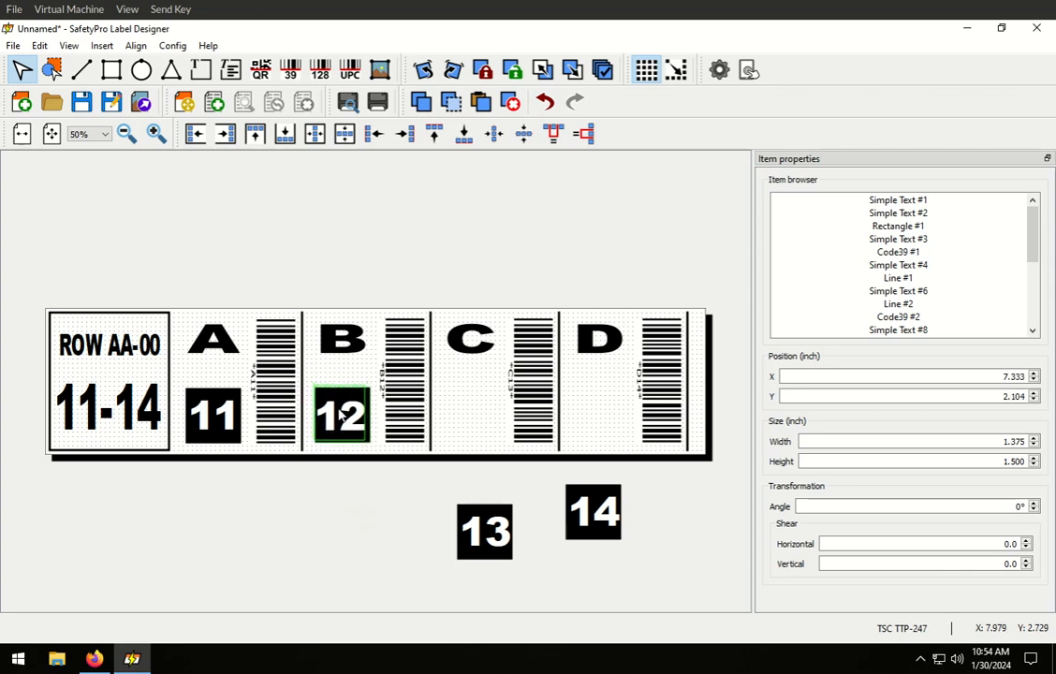
{"action": "left_click", "coordinate": [674, 71]}
{"action": "mouse_move", "coordinate": [345, 417]}
{"action": "left_mouse_down"}
{"action": "mouse_move", "coordinate": [358, 429]}
{"action": "mouse_move", "coordinate": [338, 416]}
{"action": "left_mouse_up"}
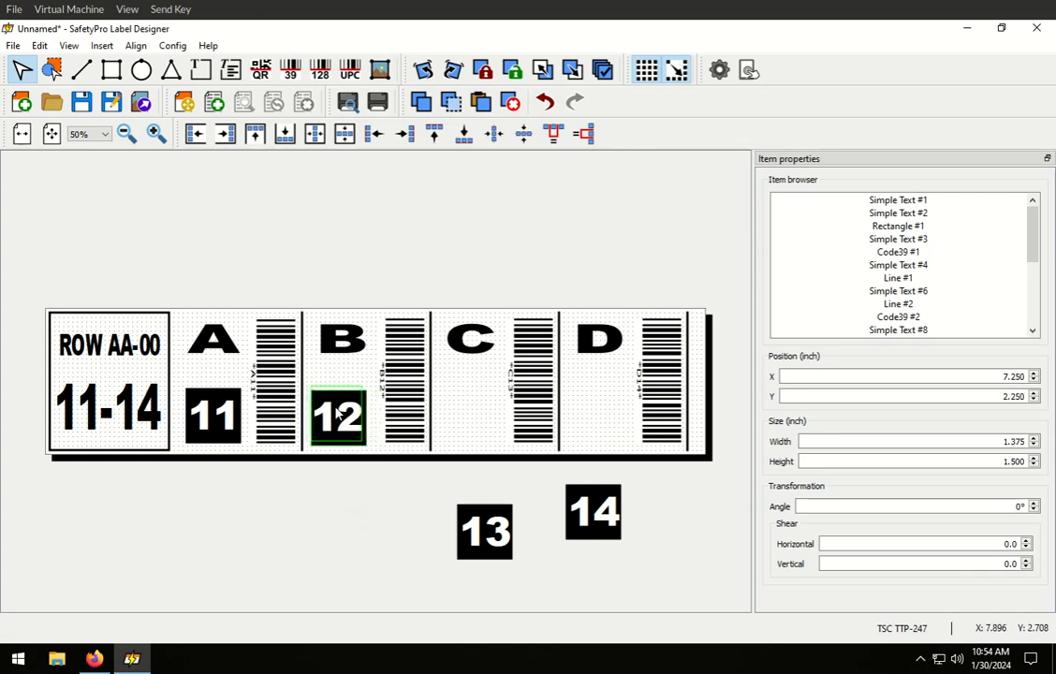
{"action": "left_click", "coordinate": [384, 530]}
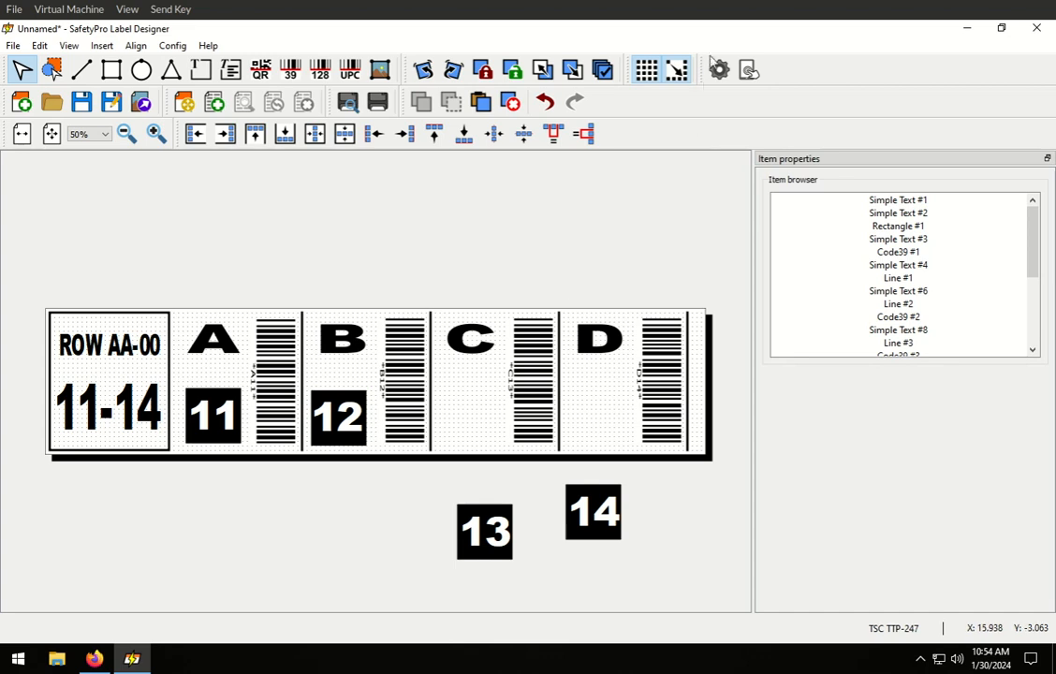
{"action": "left_click_drag", "start_coordinate": [376, 490], "coordinate": [337, 421]}
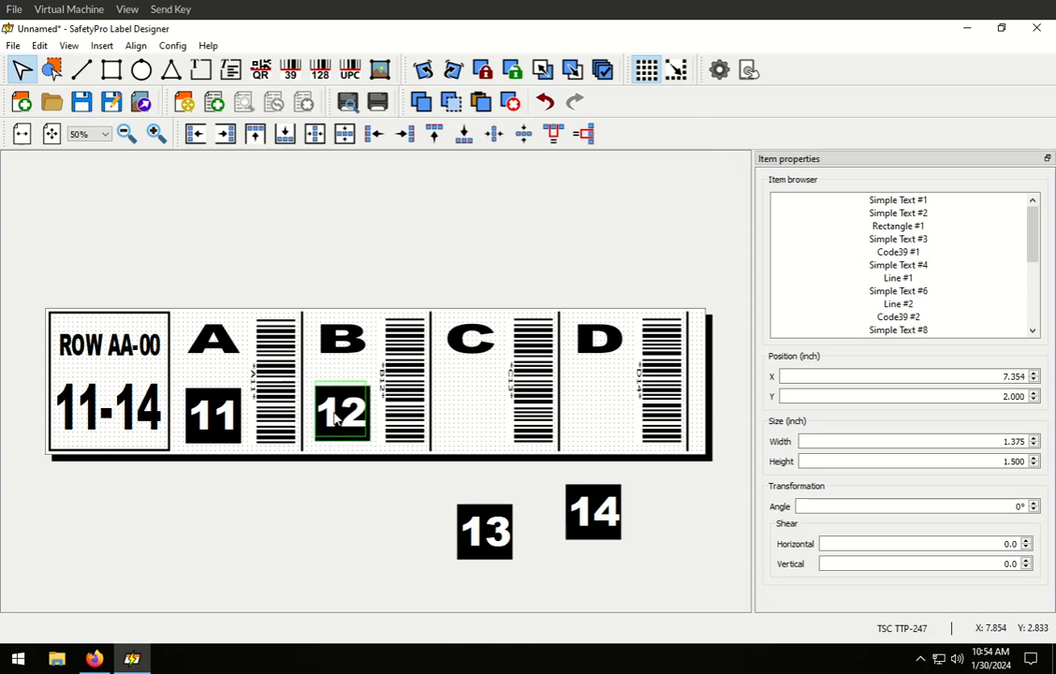
{"action": "left_click", "coordinate": [370, 569]}
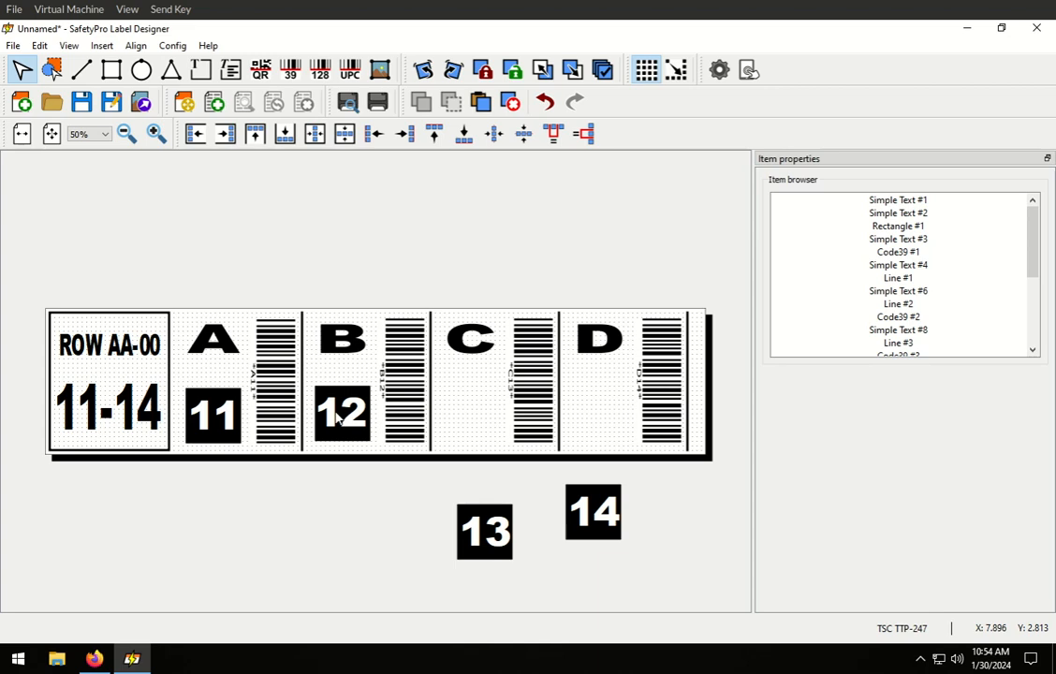
- Move the black 13 block under the C and the black 14 block under the D, in line with the 12 block
{"action": "left_click_drag", "start_coordinate": [530, 579], "coordinate": [424, 474]}
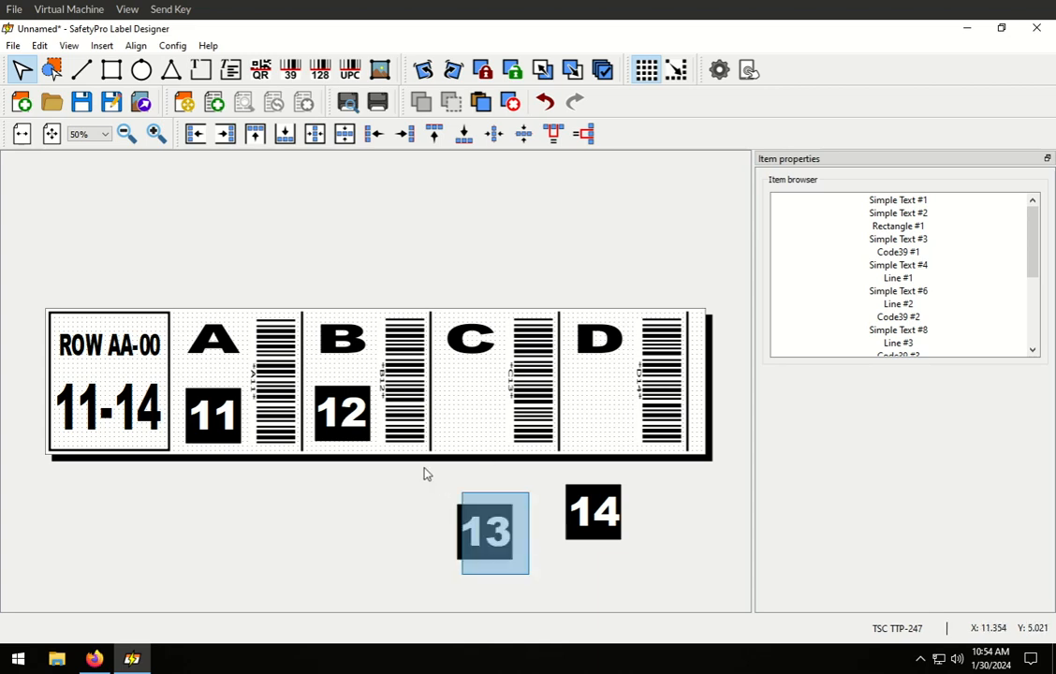
{"action": "left_click_drag", "start_coordinate": [499, 538], "coordinate": [486, 424]}
{"action": "left_click_drag", "start_coordinate": [653, 577], "coordinate": [545, 472]}
{"action": "left_click_drag", "start_coordinate": [596, 509], "coordinate": [614, 426]}
{"action": "left_click", "coordinate": [627, 537]}
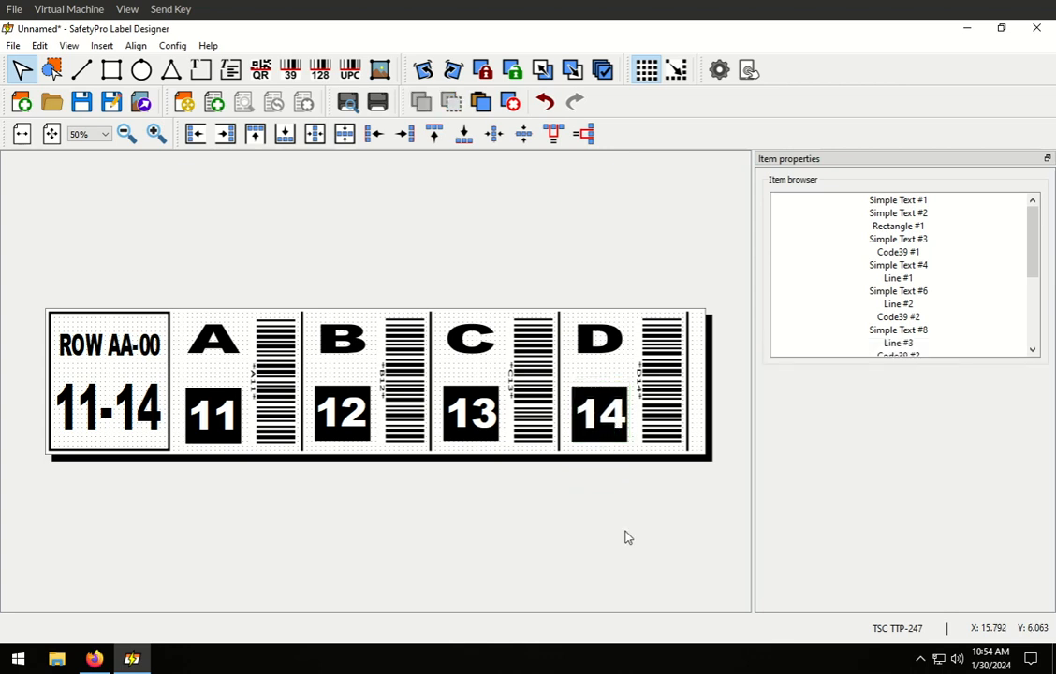
{"action": "left_click", "coordinate": [225, 421]}
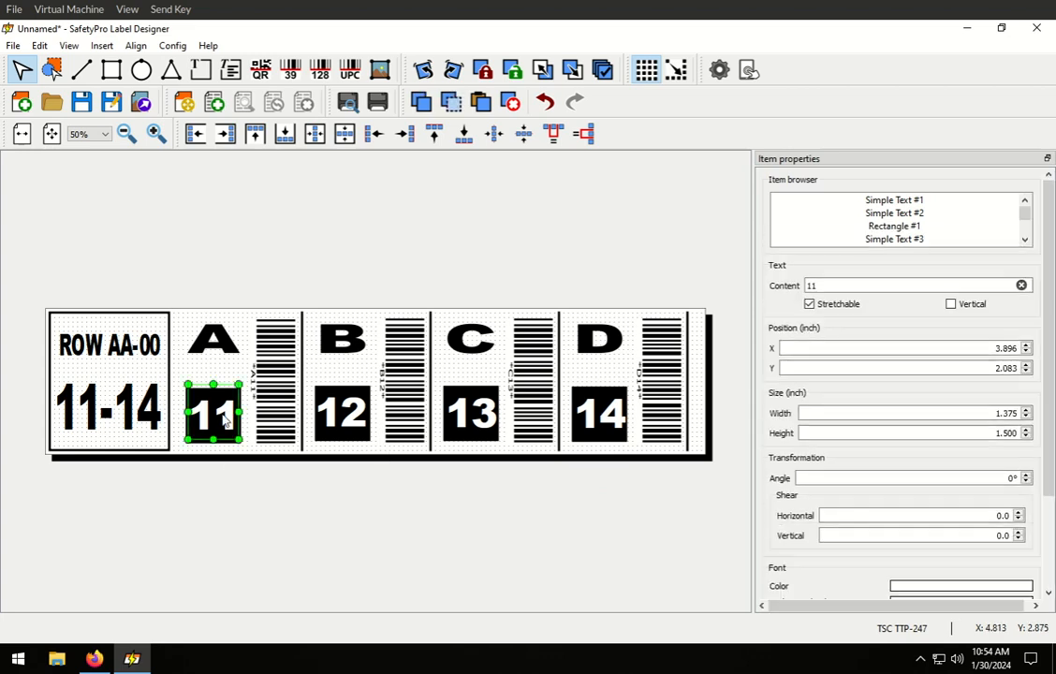
{"action": "left_click", "coordinate": [330, 416], "text": "ctrl"}
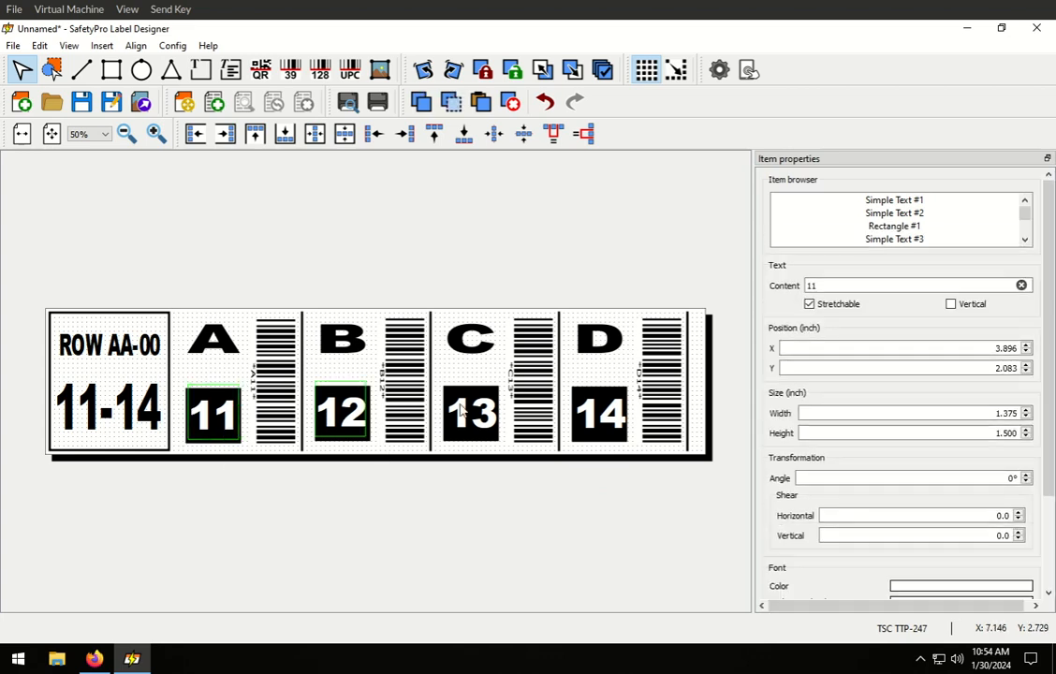
{"action": "left_click", "coordinate": [456, 412], "text": "ctrl"}
{"action": "left_click", "coordinate": [587, 415], "text": "ctrl"}
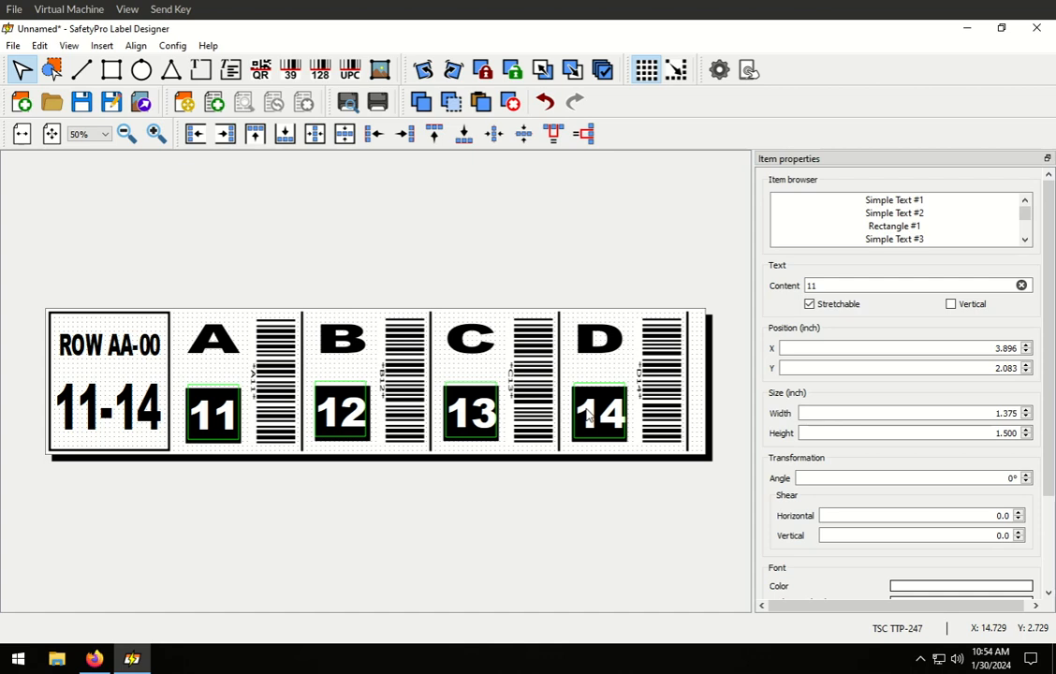
{"action": "left_click", "coordinate": [546, 551]}
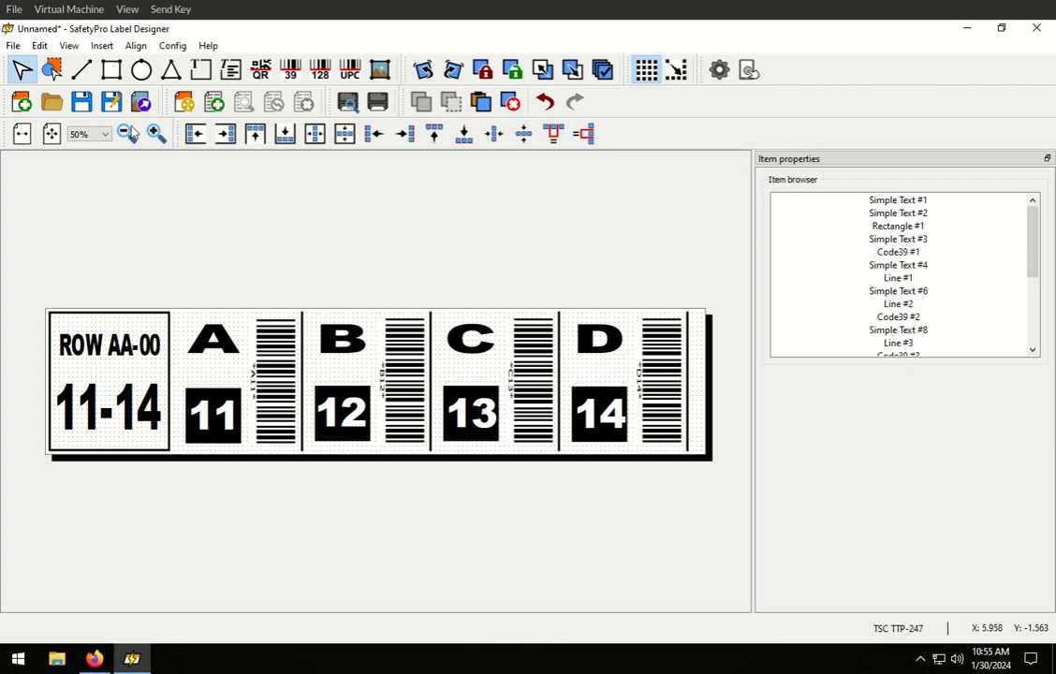
{"action": "left_click", "coordinate": [53, 73]}
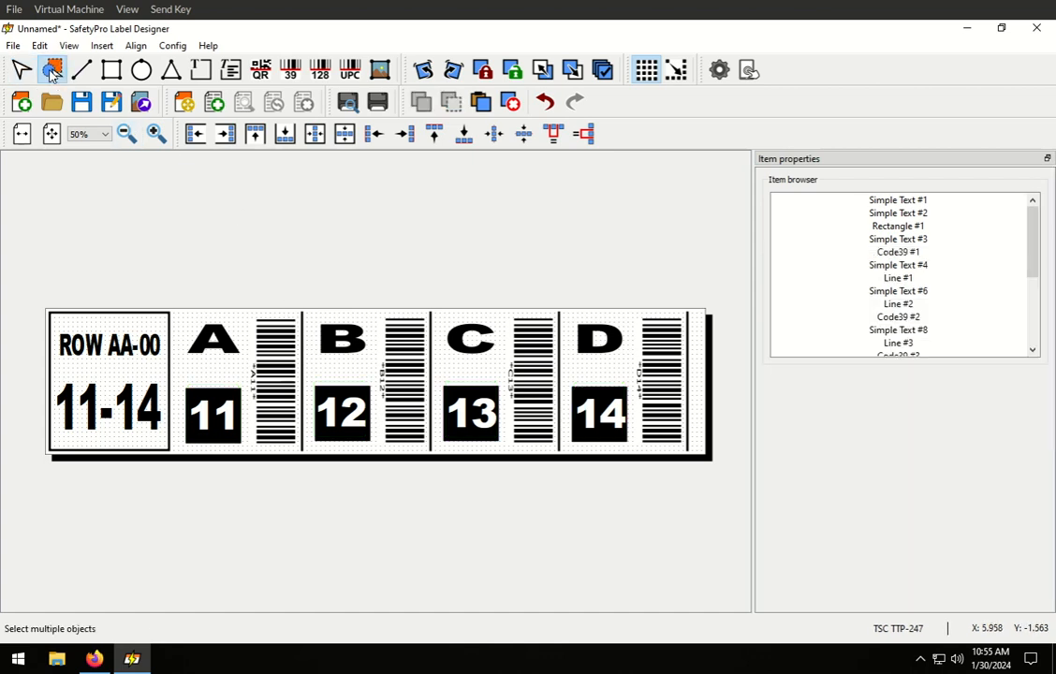
{"action": "left_click", "coordinate": [234, 426]}
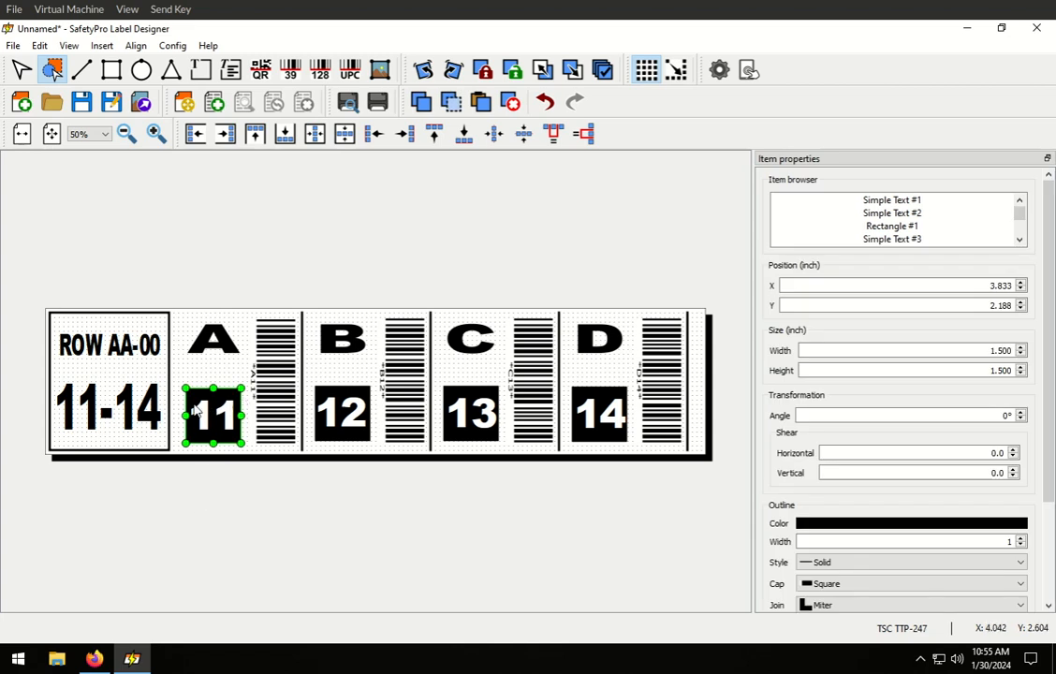
{"action": "left_click", "coordinate": [22, 70]}
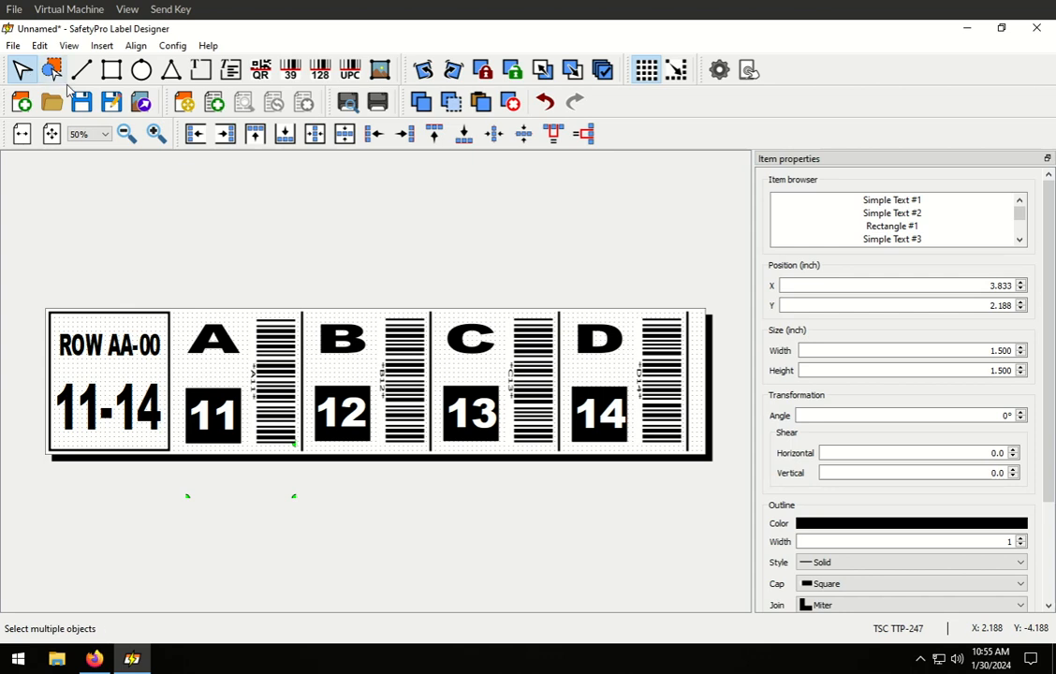
- Select the white numbers 11, 12, 13 and 14 together and align them on one horizontal line at Y 2.042
{"action": "left_click", "coordinate": [202, 413]}
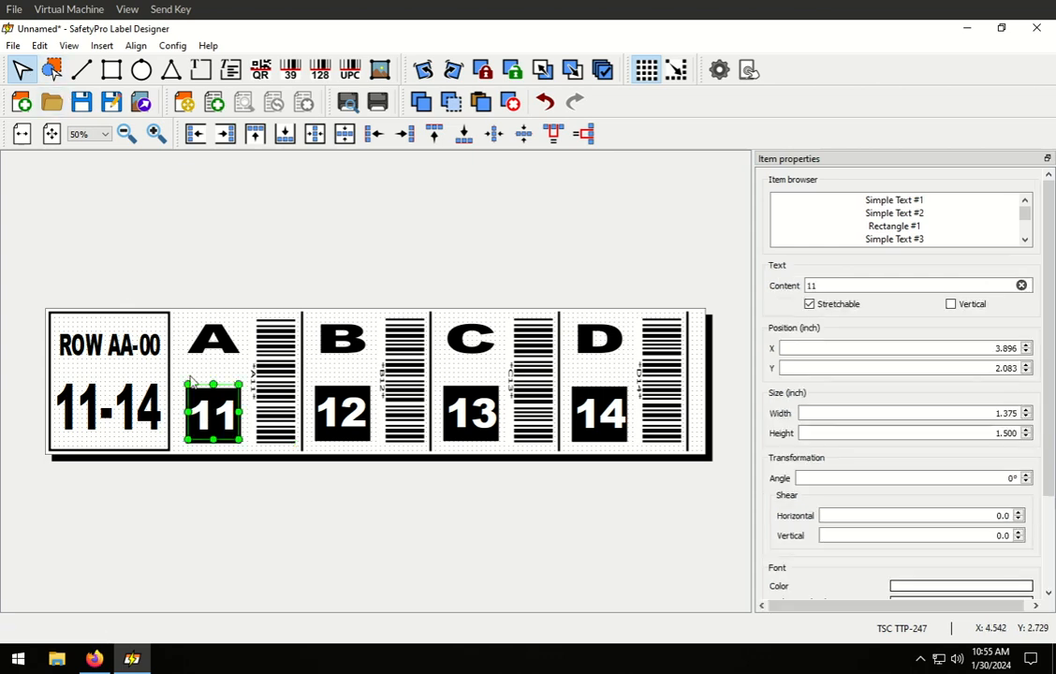
{"action": "left_click", "coordinate": [332, 416]}
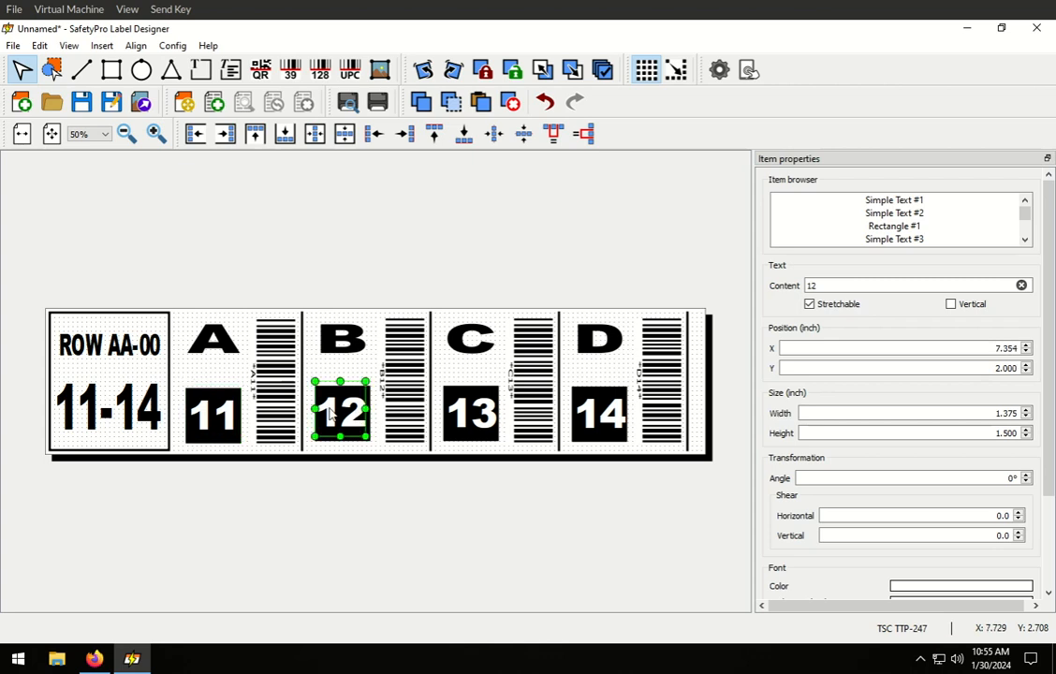
{"action": "left_click", "coordinate": [223, 414], "text": "ctrl"}
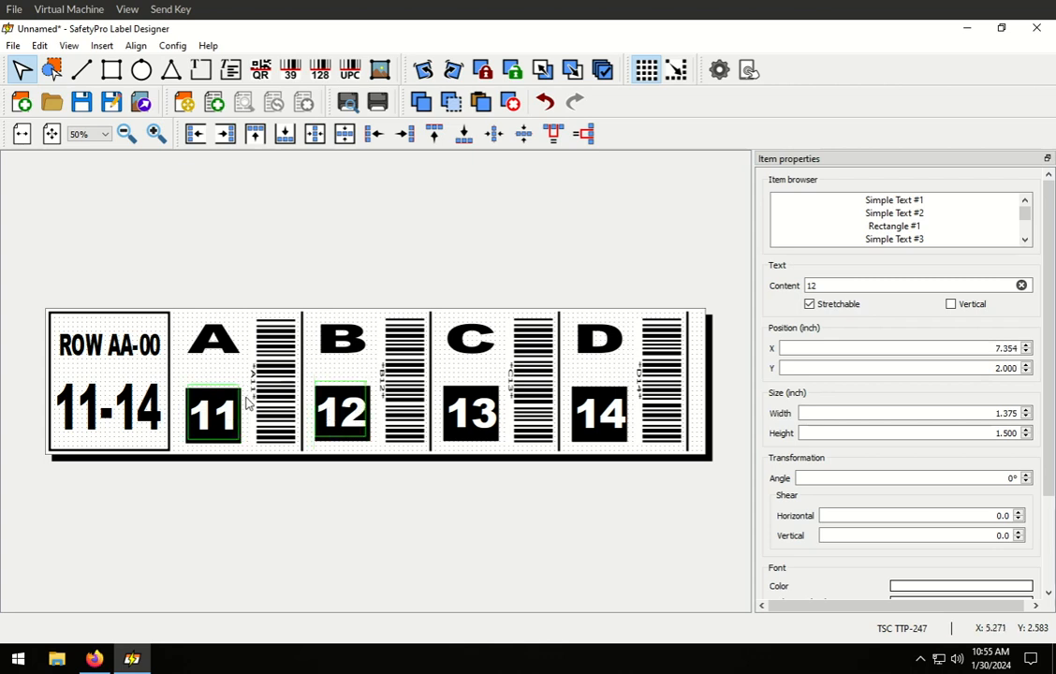
{"action": "left_click", "coordinate": [331, 412], "text": "ctrl"}
{"action": "left_click", "coordinate": [324, 416], "text": "ctrl"}
{"action": "left_click", "coordinate": [470, 416], "text": "ctrl"}
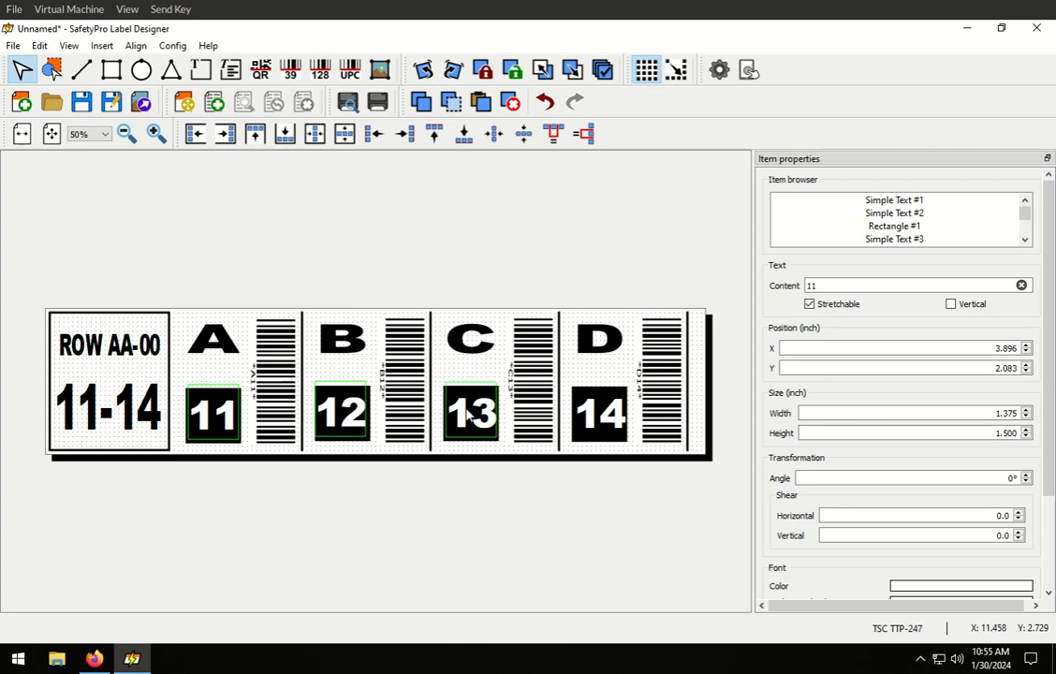
{"action": "left_click", "coordinate": [590, 412], "text": "ctrl"}
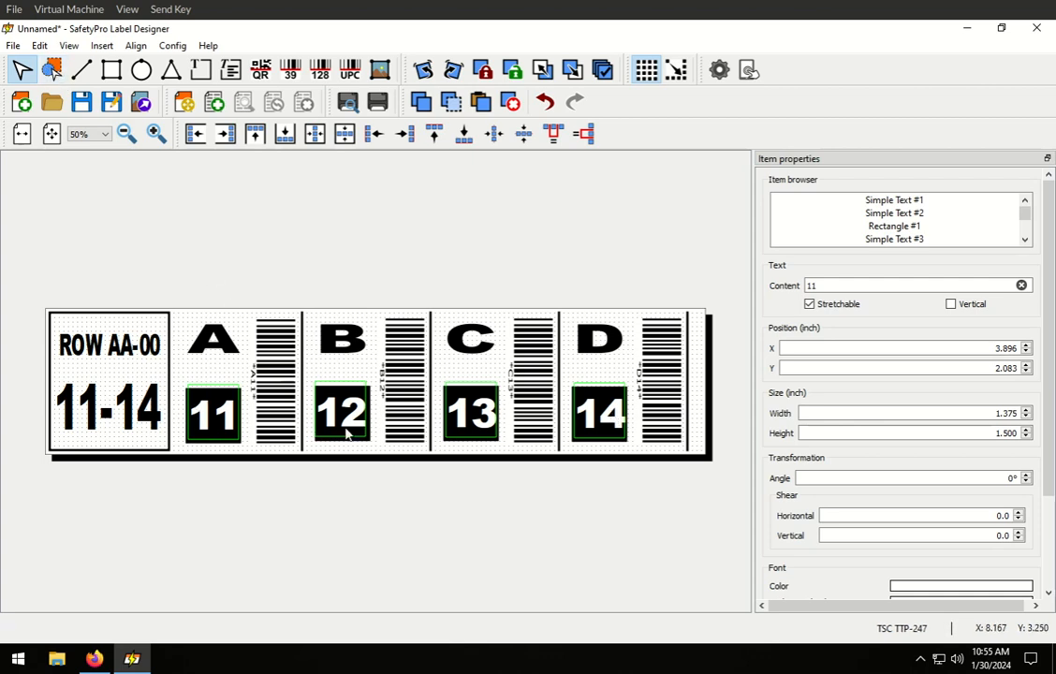
{"action": "left_click", "coordinate": [462, 139]}
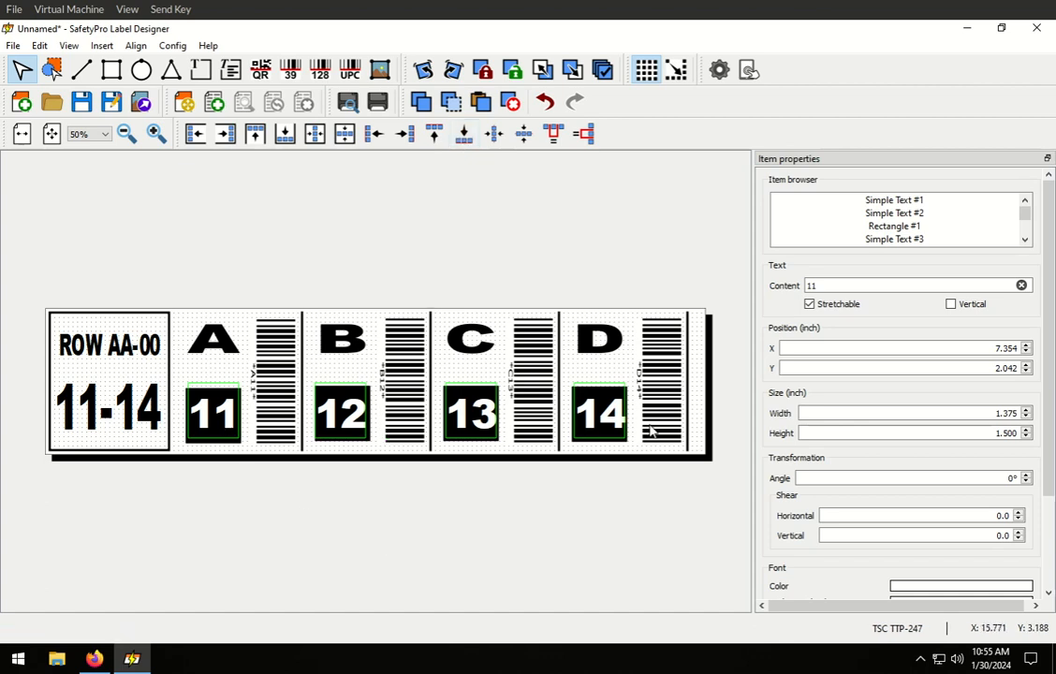
{"action": "left_click", "coordinate": [405, 515]}
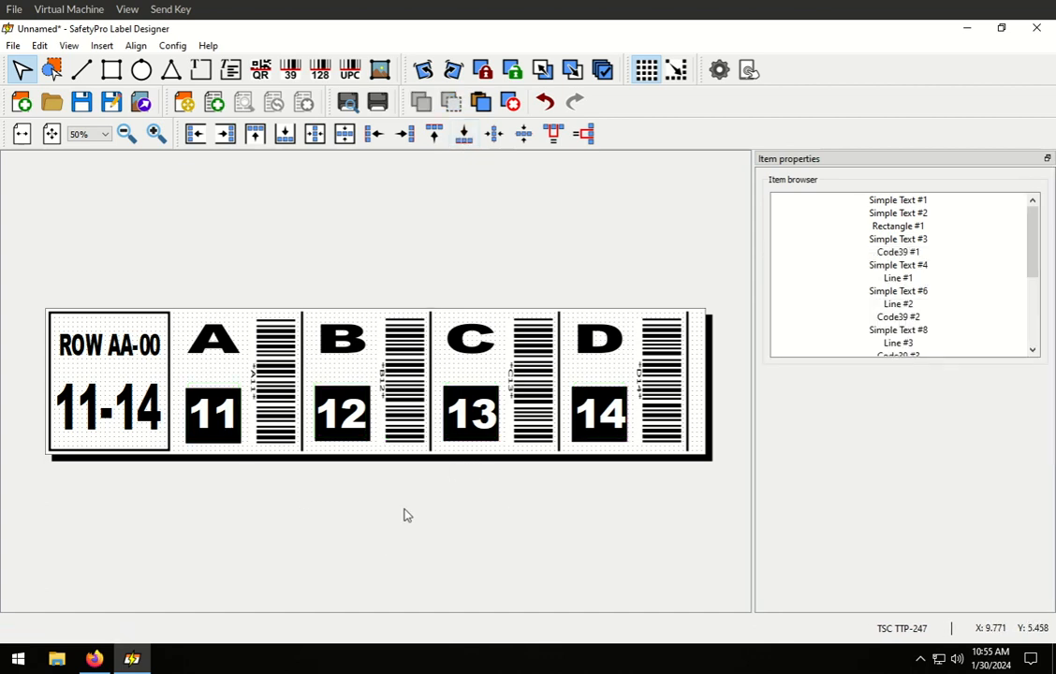
- Select the four black squares behind the numbers and align them on one horizontal line at Y 2.146
{"action": "left_click", "coordinate": [231, 446]}
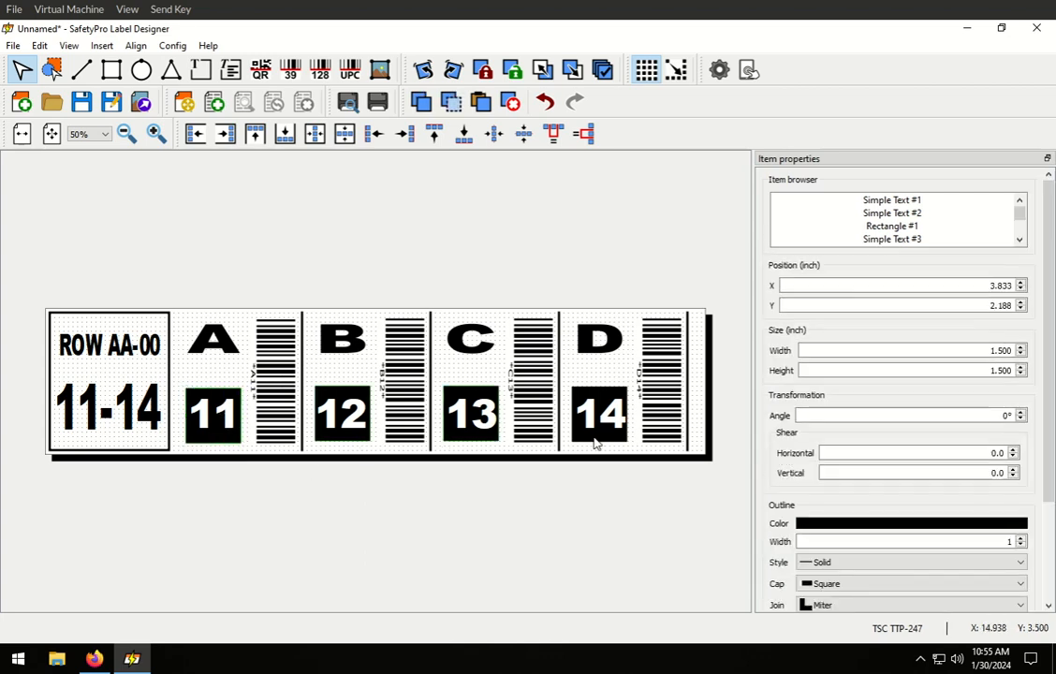
{"action": "left_click", "coordinate": [595, 444]}
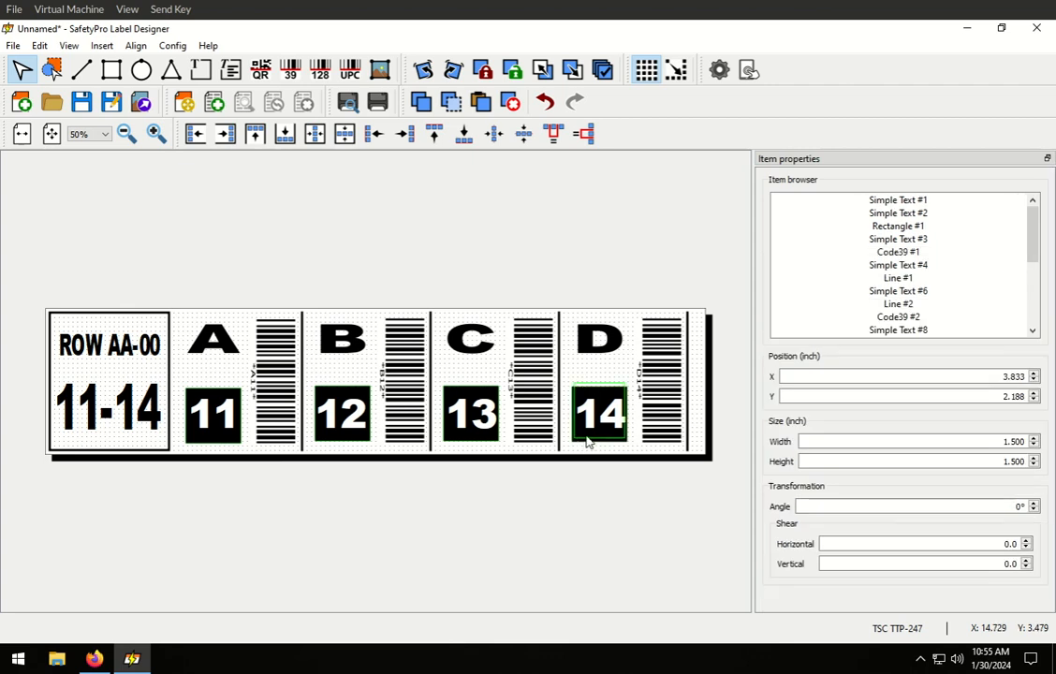
{"action": "left_click", "coordinate": [586, 445]}
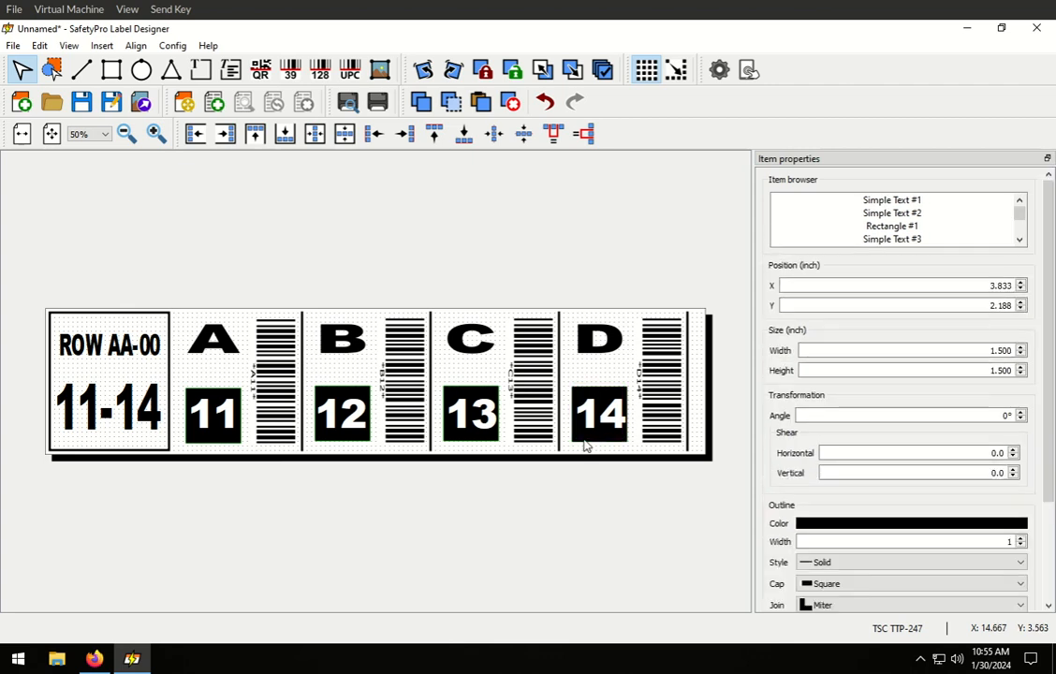
{"action": "left_click", "coordinate": [472, 137]}
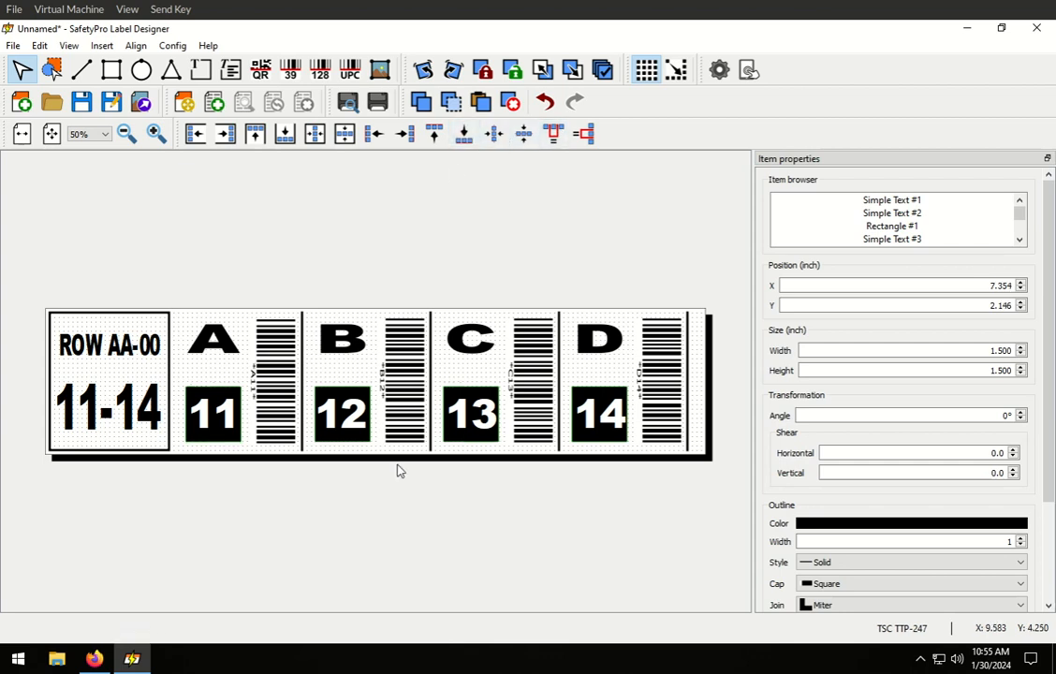
{"action": "left_click", "coordinate": [431, 515]}
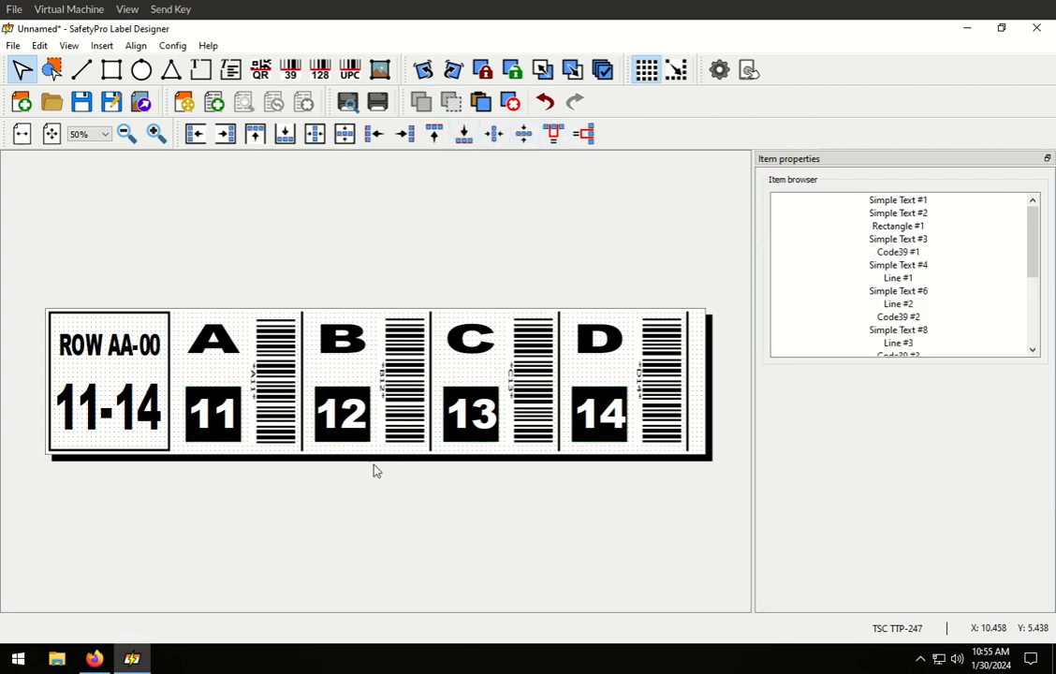
{"action": "left_click", "coordinate": [464, 419]}
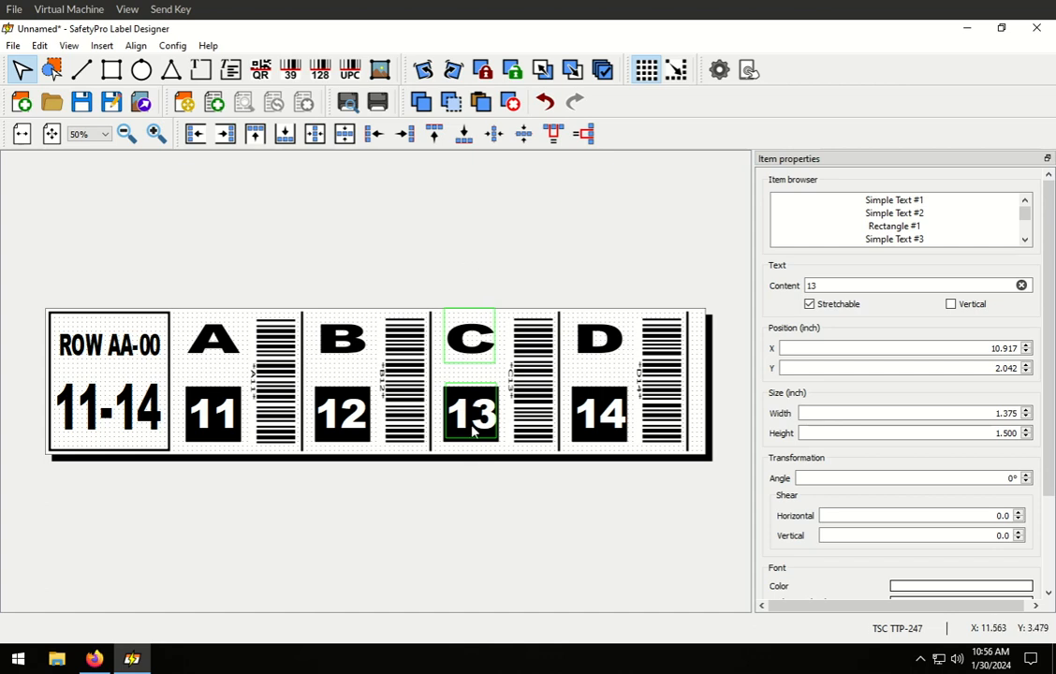
{"action": "left_click", "coordinate": [493, 521]}
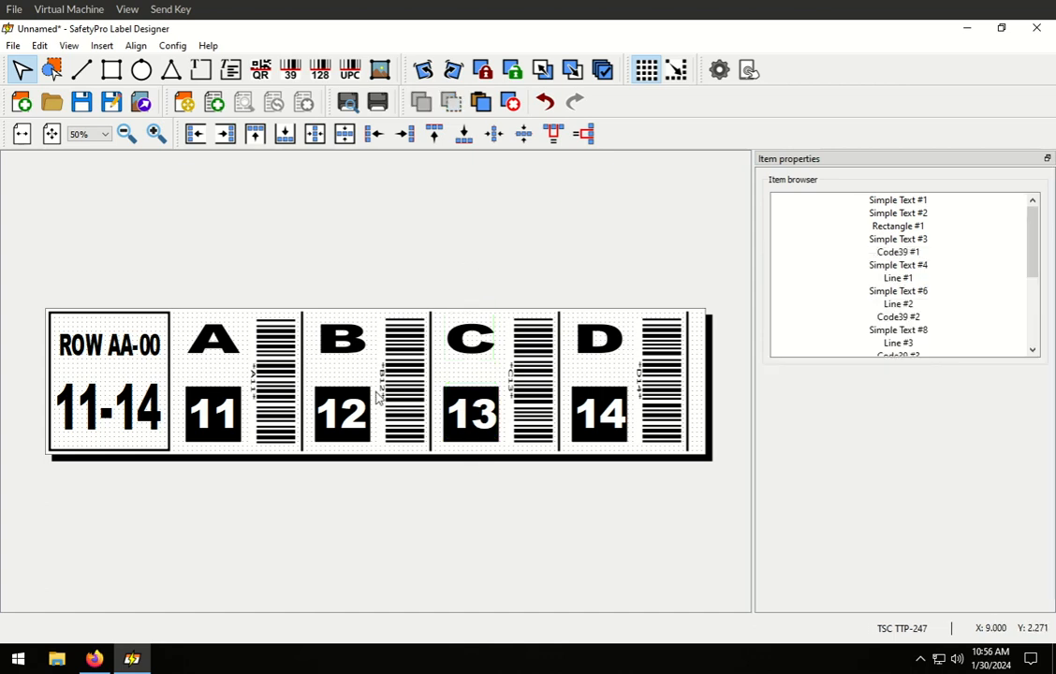
{"action": "left_click", "coordinate": [338, 339], "text": "ctrl"}
{"action": "left_click", "coordinate": [467, 332], "text": "ctrl"}
{"action": "left_click", "coordinate": [605, 342], "text": "ctrl"}
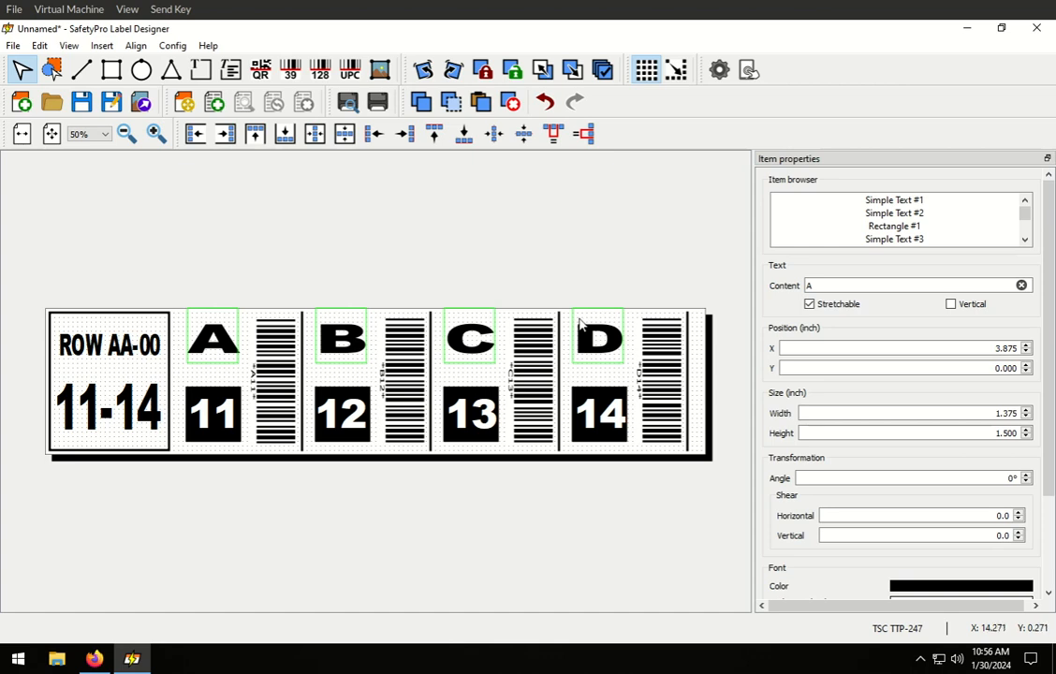
{"action": "left_click", "coordinate": [505, 553]}
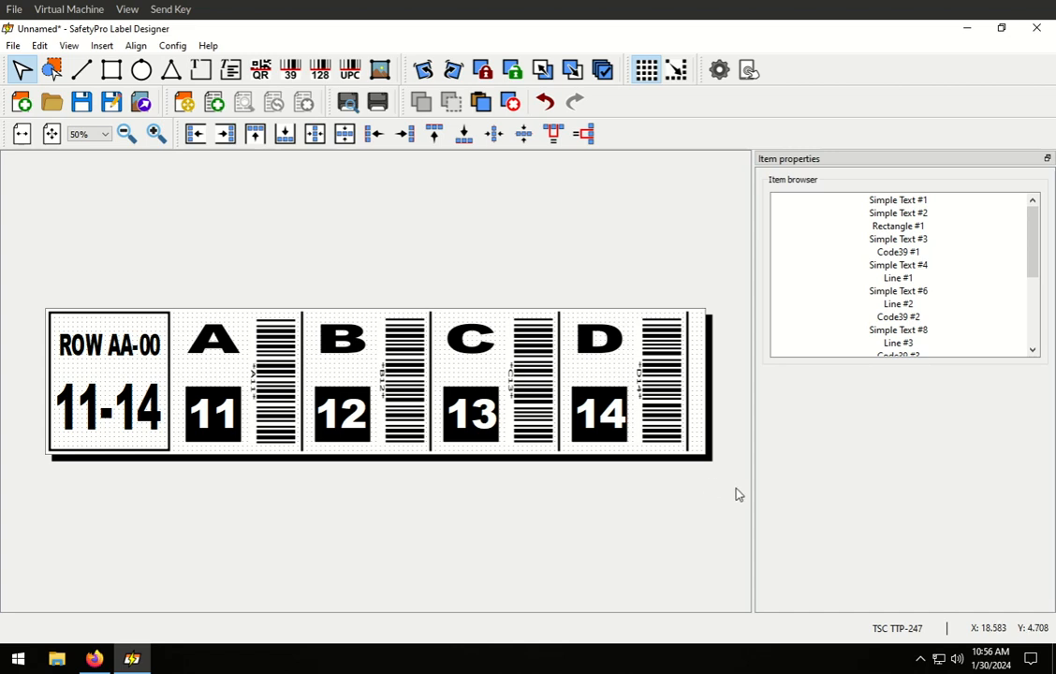
- Turn on snapping to the grid and leave all label items deselected
{"action": "left_click_drag", "start_coordinate": [719, 491], "coordinate": [244, 283]}
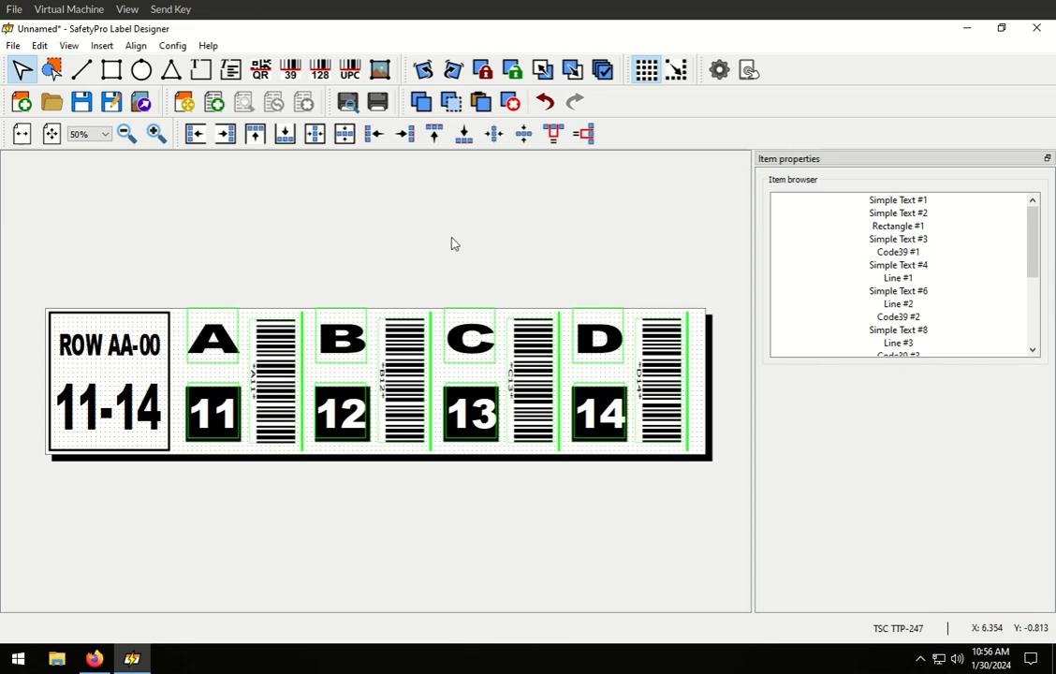
{"action": "left_click", "coordinate": [676, 69]}
{"action": "left_click", "coordinate": [615, 225]}
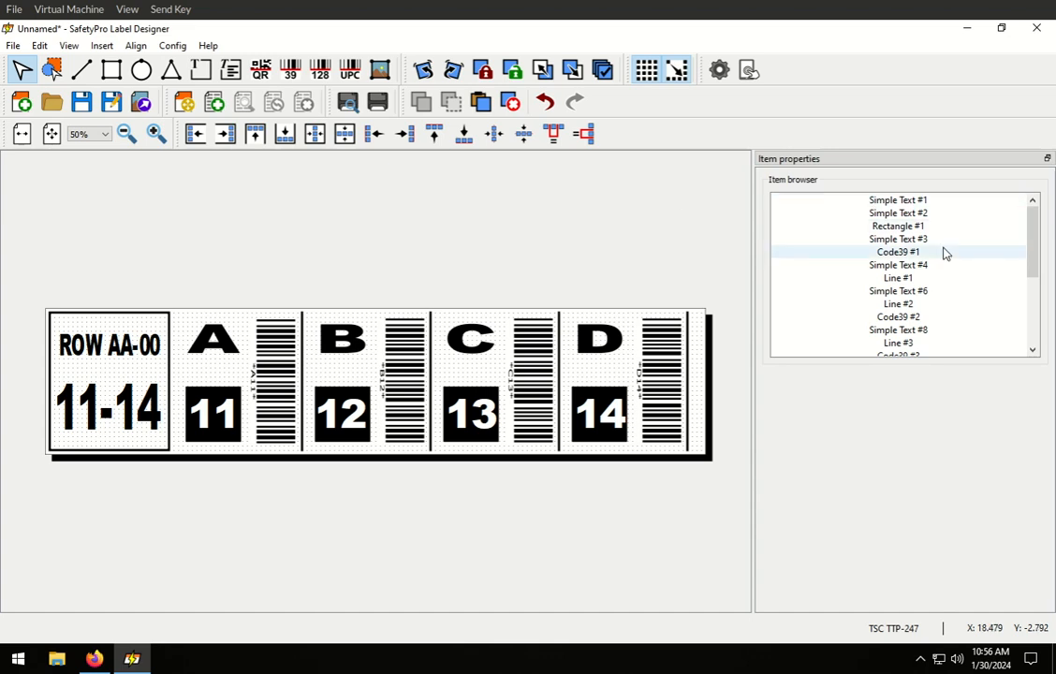
{"action": "left_click_drag", "start_coordinate": [1034, 221], "coordinate": [1028, 182]}
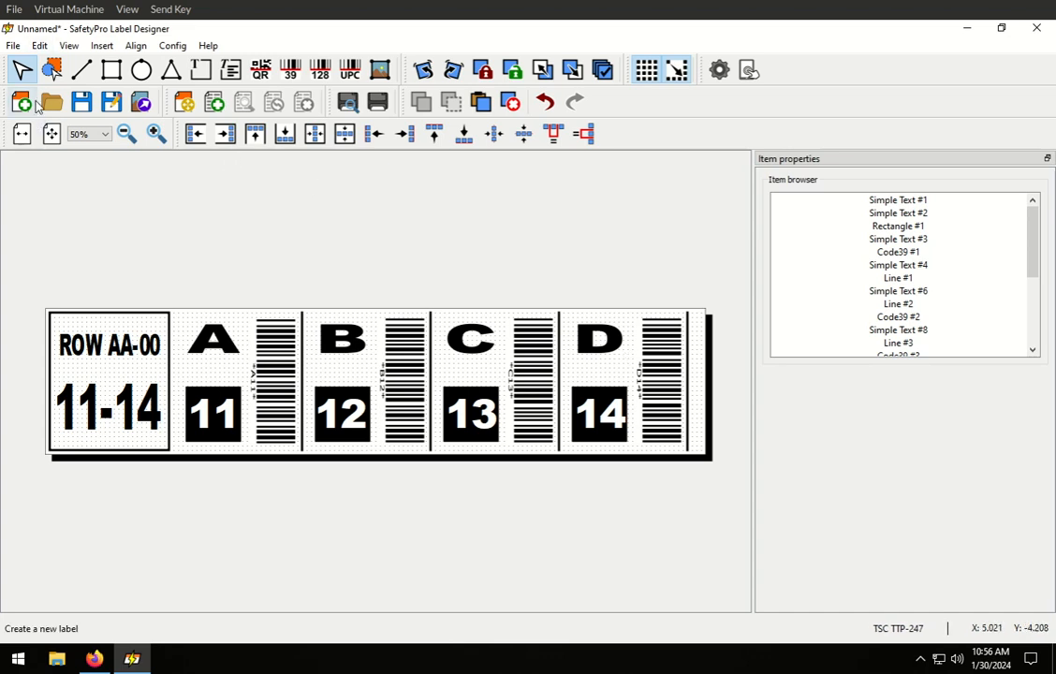
- Examine the custom label size options in the label setup, then cancel both dialogs
{"action": "double_click", "coordinate": [357, 196]}
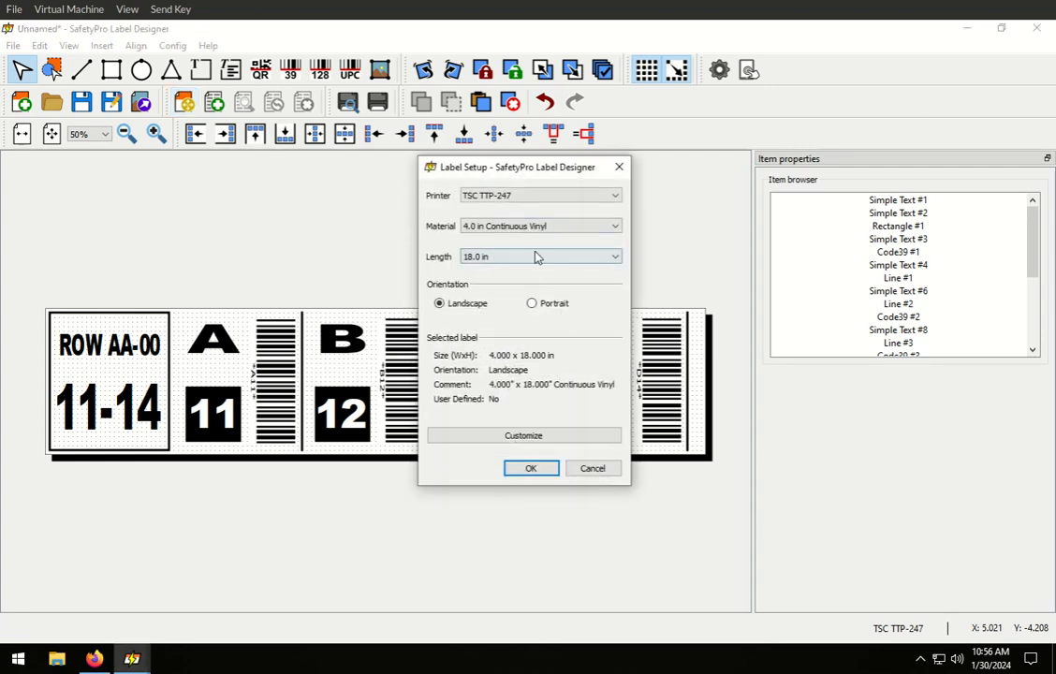
{"action": "left_click", "coordinate": [521, 438]}
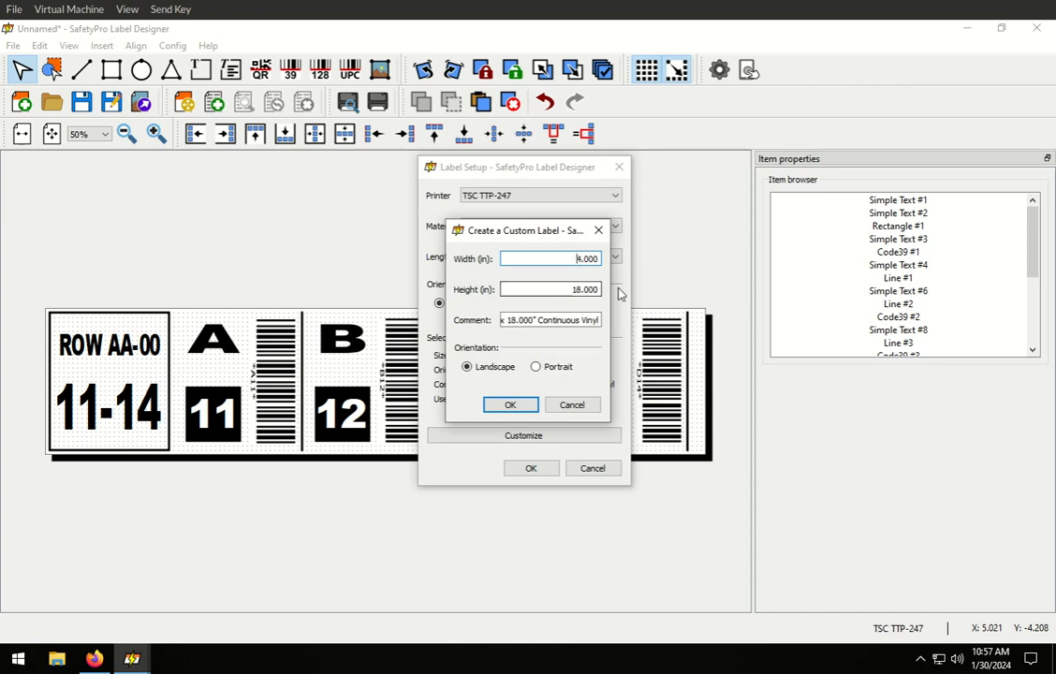
{"action": "left_click", "coordinate": [571, 404]}
{"action": "left_click", "coordinate": [592, 468]}
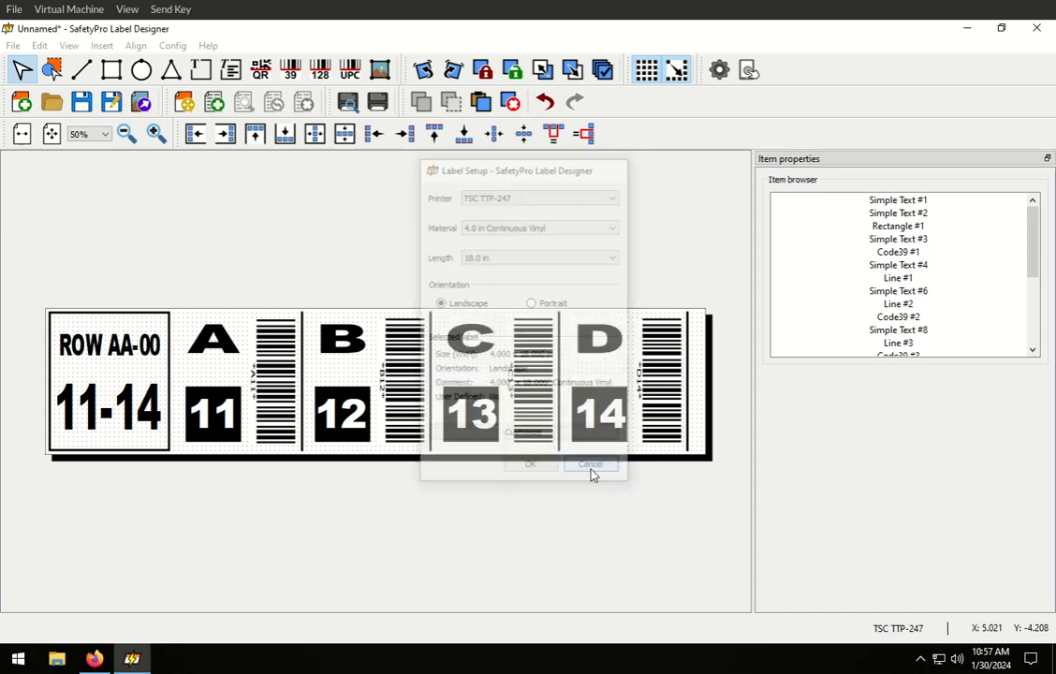